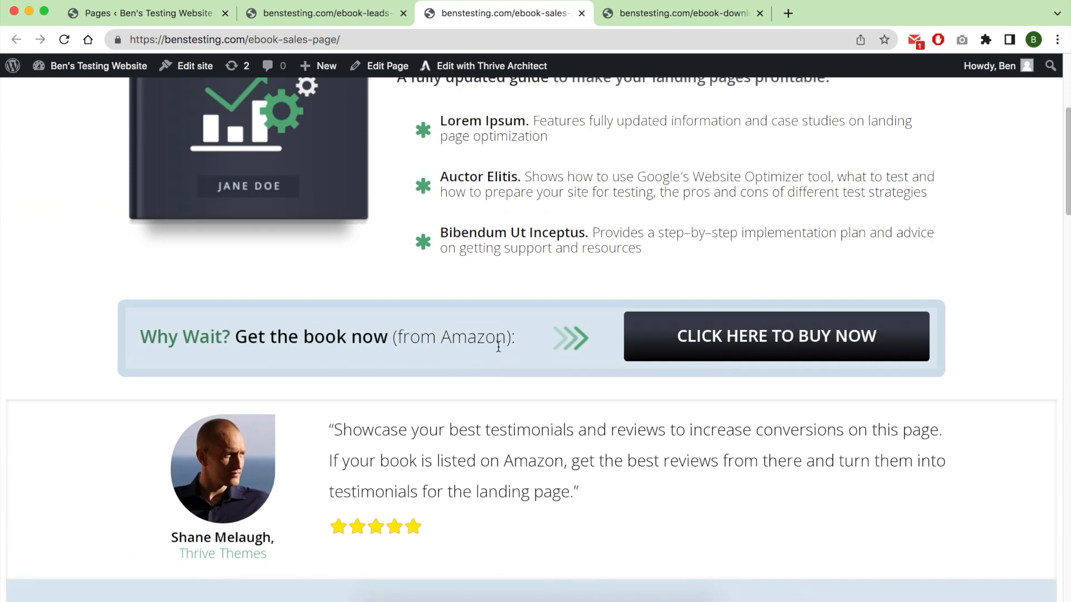
Look through the finished ebook sales page and the ebook download page from start to end.
{"action": "left_click_drag", "start_coordinate": [668, 425], "coordinate": [627, 373]}
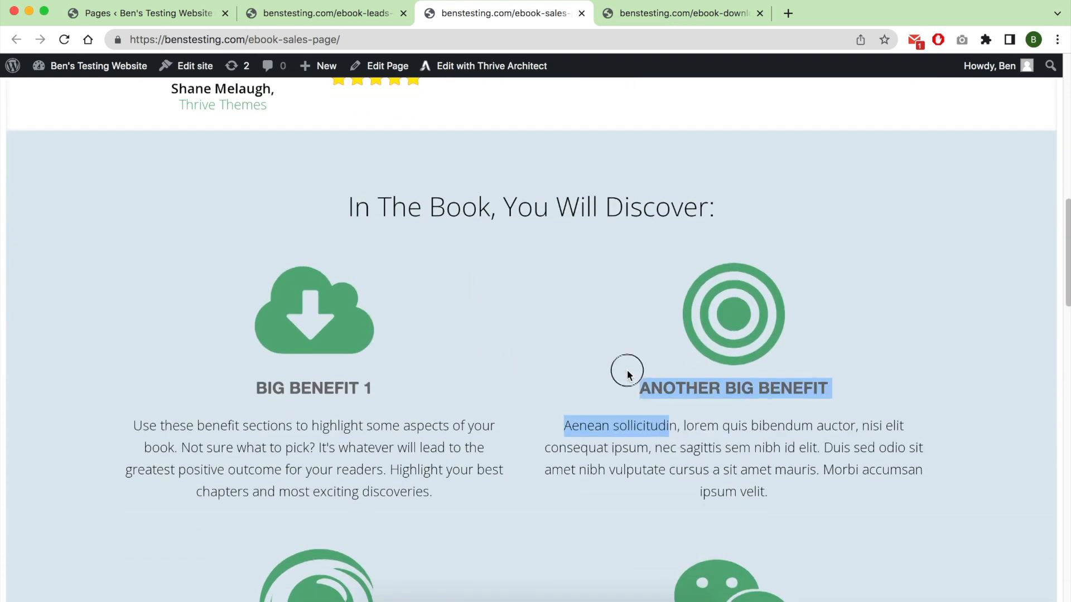
{"action": "left_click", "coordinate": [619, 410]}
{"action": "scroll", "coordinate": [619, 410], "scroll_direction": "down", "scroll_amount": 10}
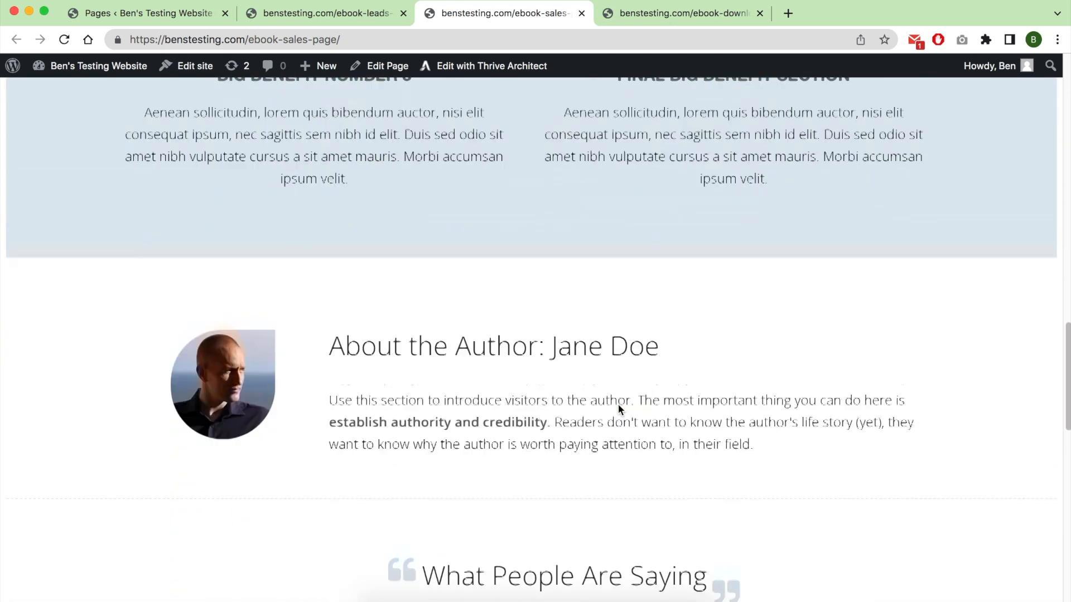
{"action": "scroll", "coordinate": [619, 410], "scroll_direction": "down", "scroll_amount": 12}
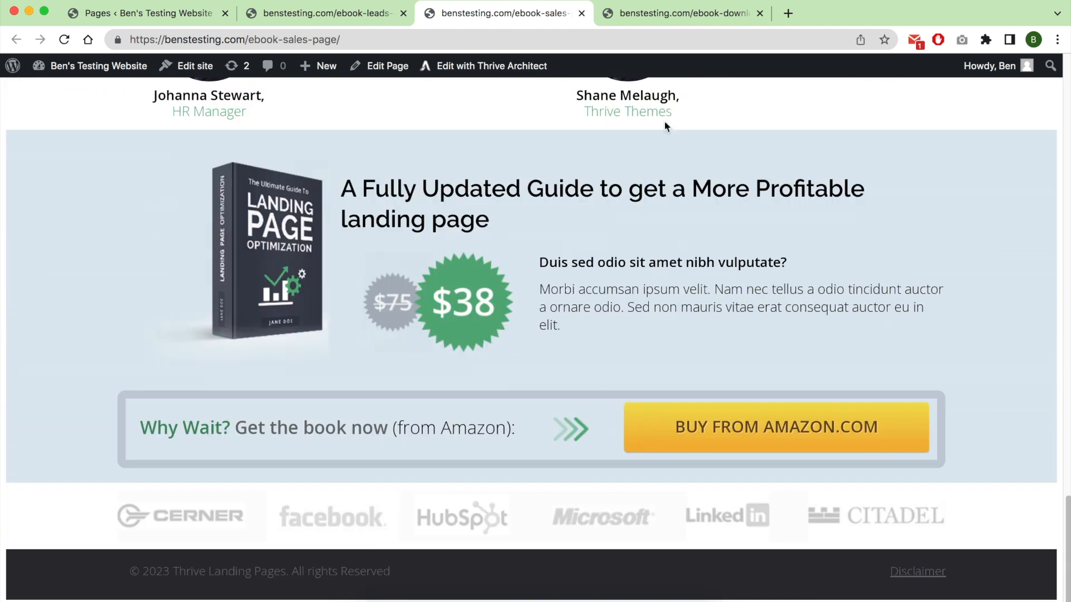
{"action": "left_click", "coordinate": [647, 16]}
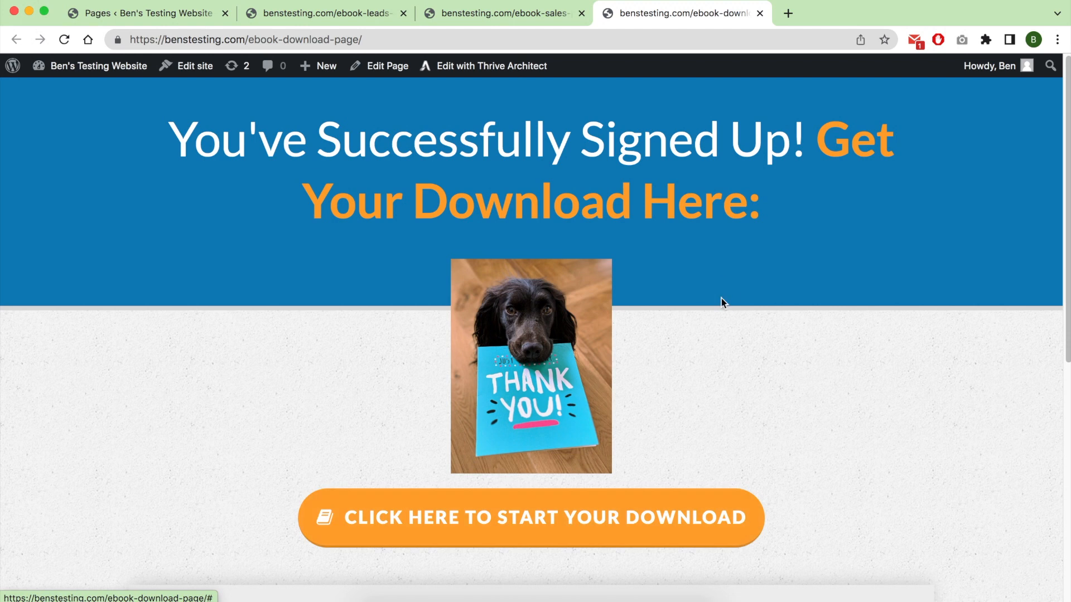
{"action": "scroll", "coordinate": [718, 357], "scroll_direction": "down", "scroll_amount": 7}
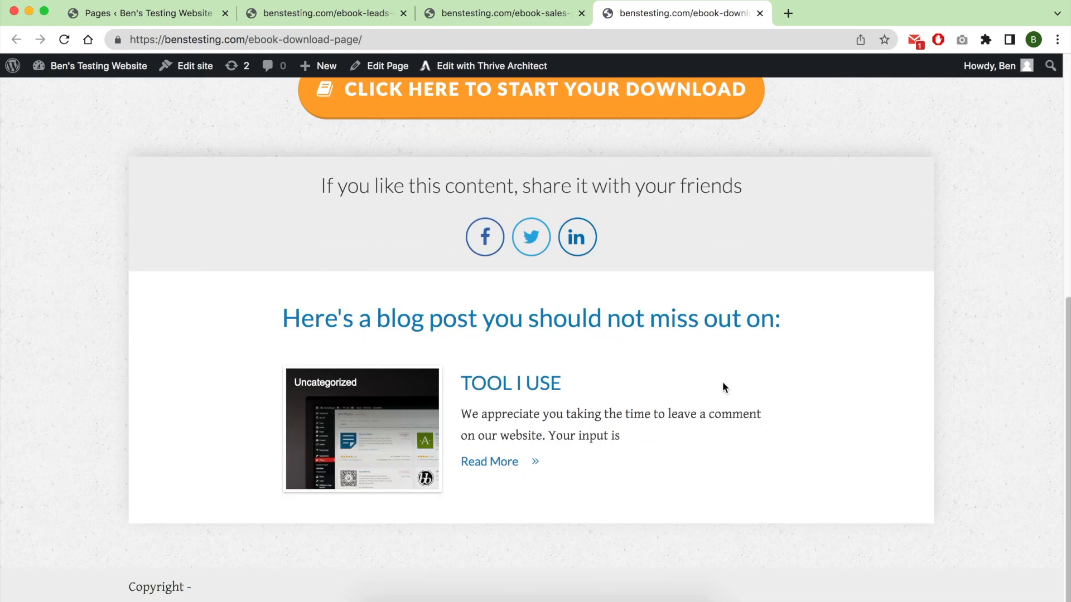
{"action": "scroll", "coordinate": [722, 383], "scroll_direction": "up", "scroll_amount": 7}
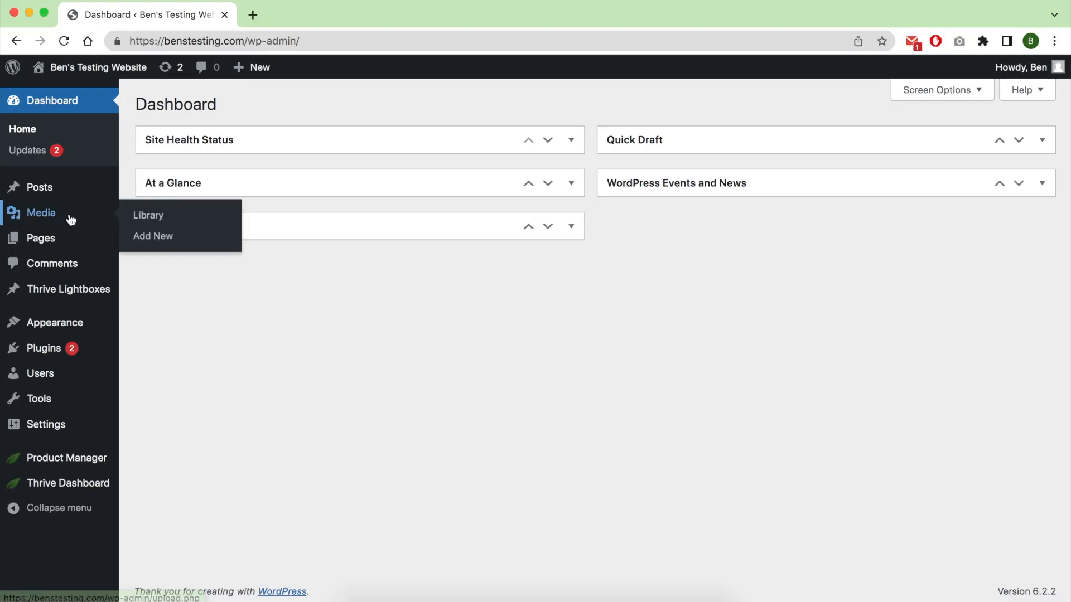
Create a new page titled "Ebook leads generation page" and publish it.
{"action": "mouse_move", "coordinate": [64, 241]}
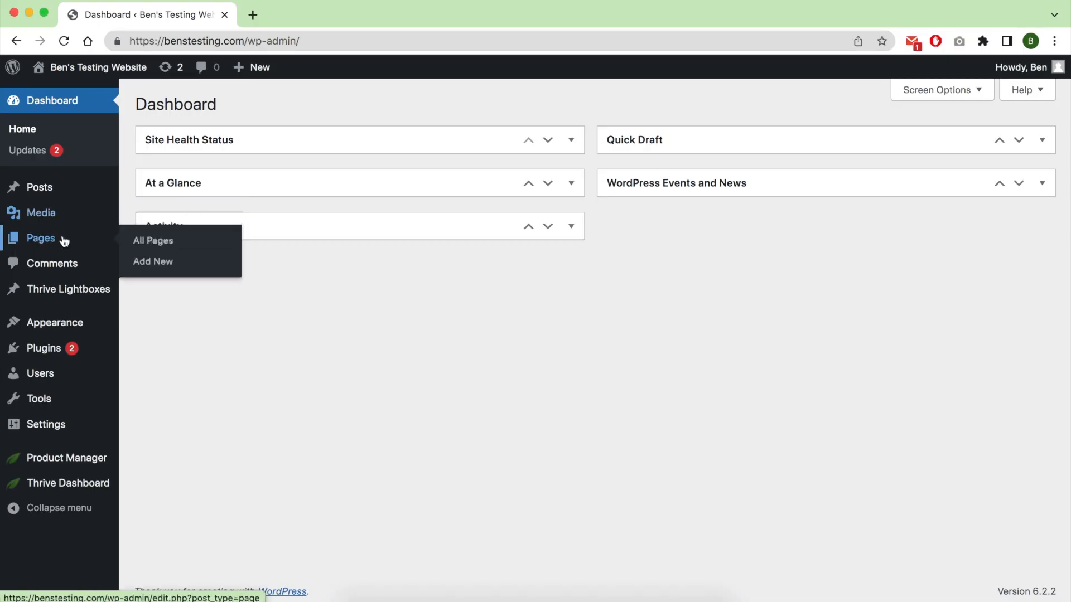
{"action": "left_click", "coordinate": [151, 262]}
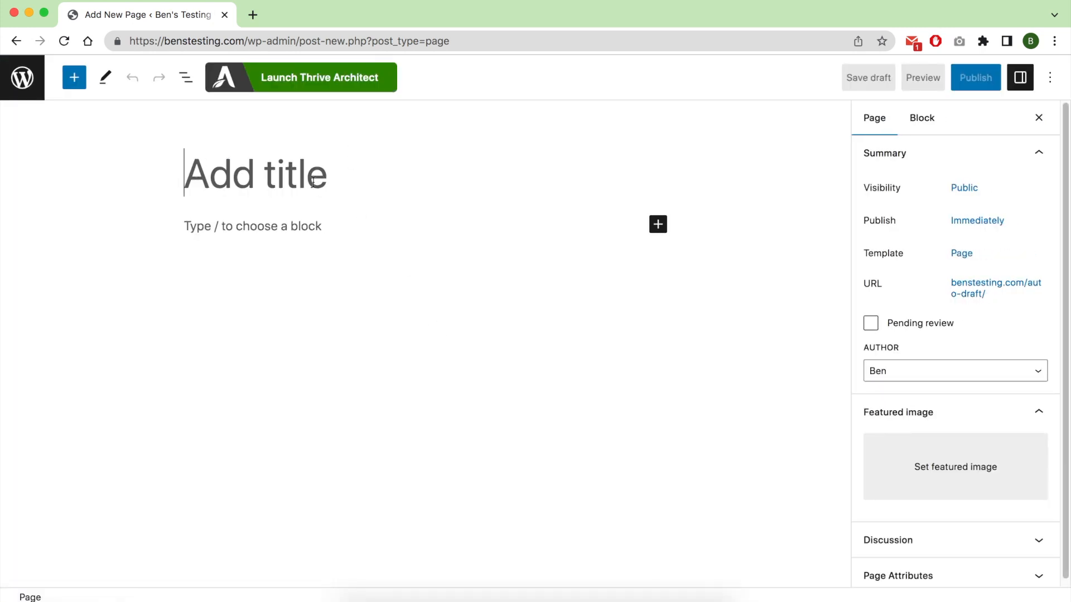
{"action": "type", "text": "Ebook"}
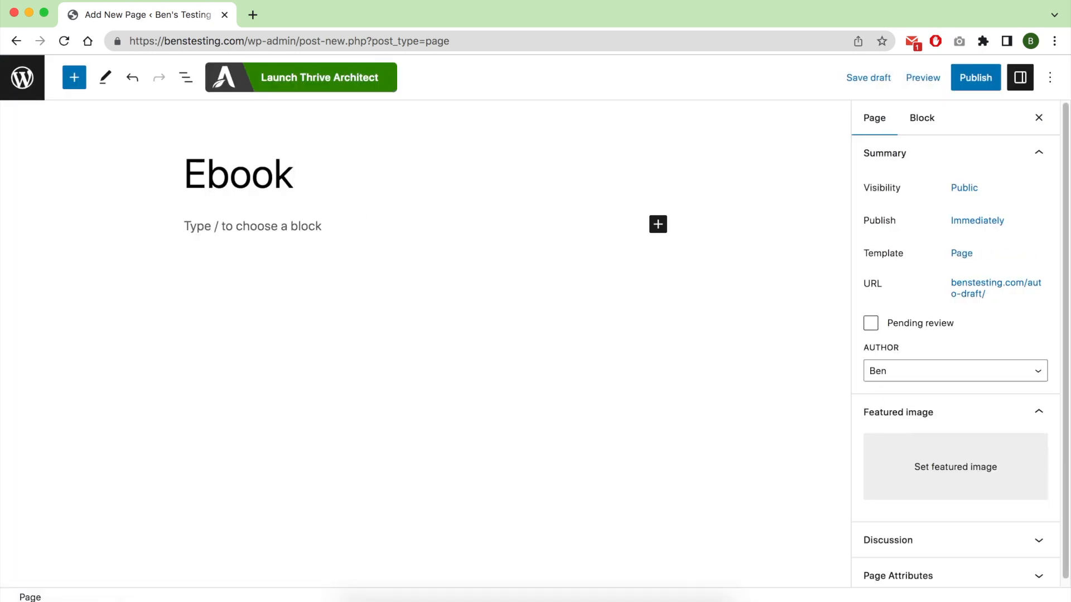
{"action": "type", "text": "lead"}
{"action": "left_click", "coordinate": [976, 78]}
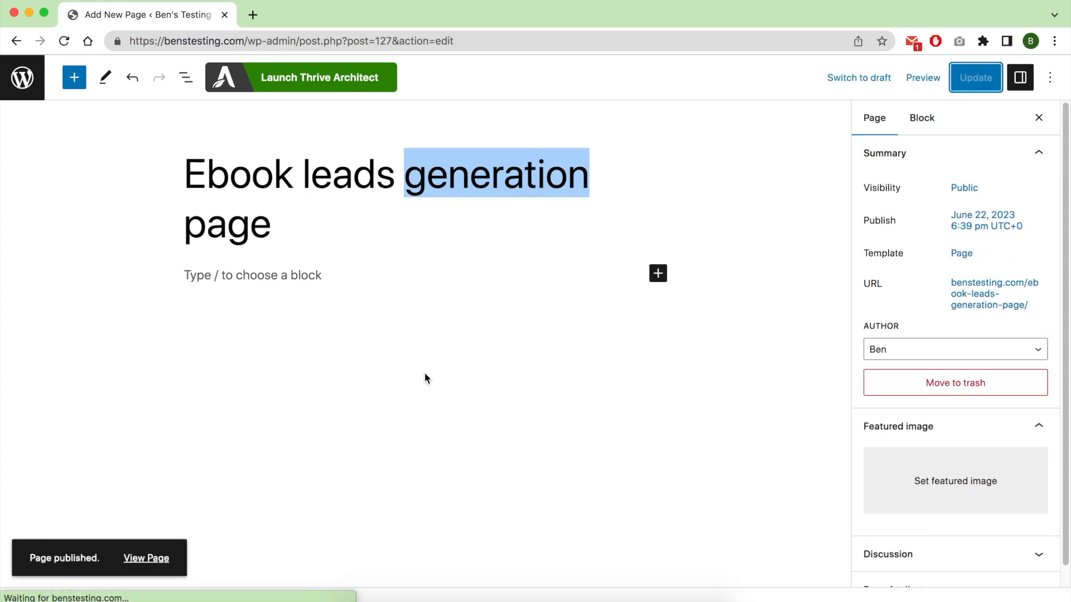
Open the page in Thrive Architect as a pre-built landing page and apply the Bookwise Theme's Lead Generation Page template.
{"action": "left_click", "coordinate": [338, 77]}
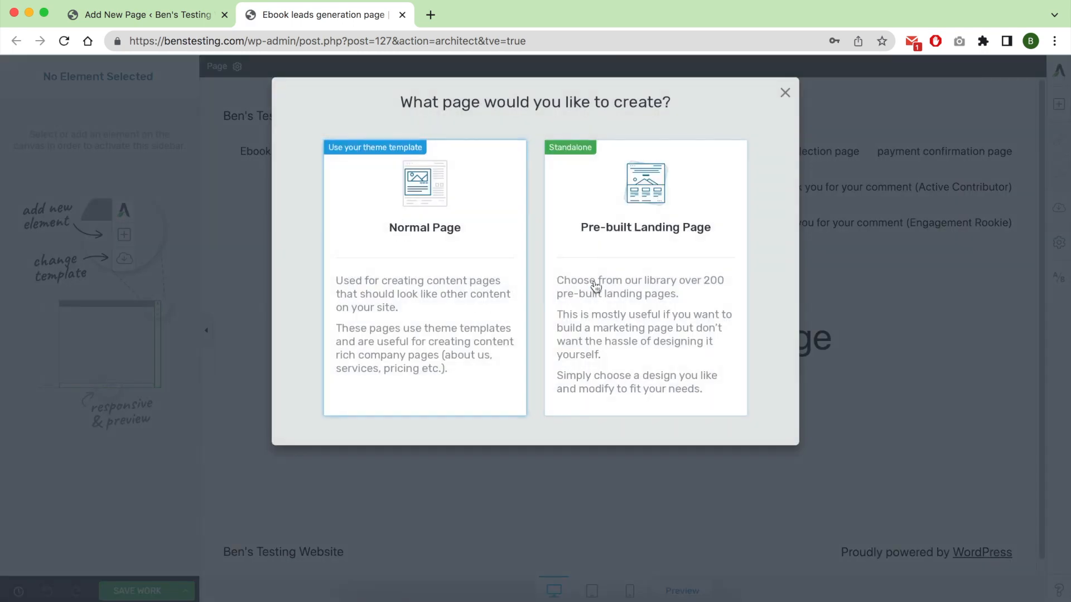
{"action": "left_click", "coordinate": [596, 285]}
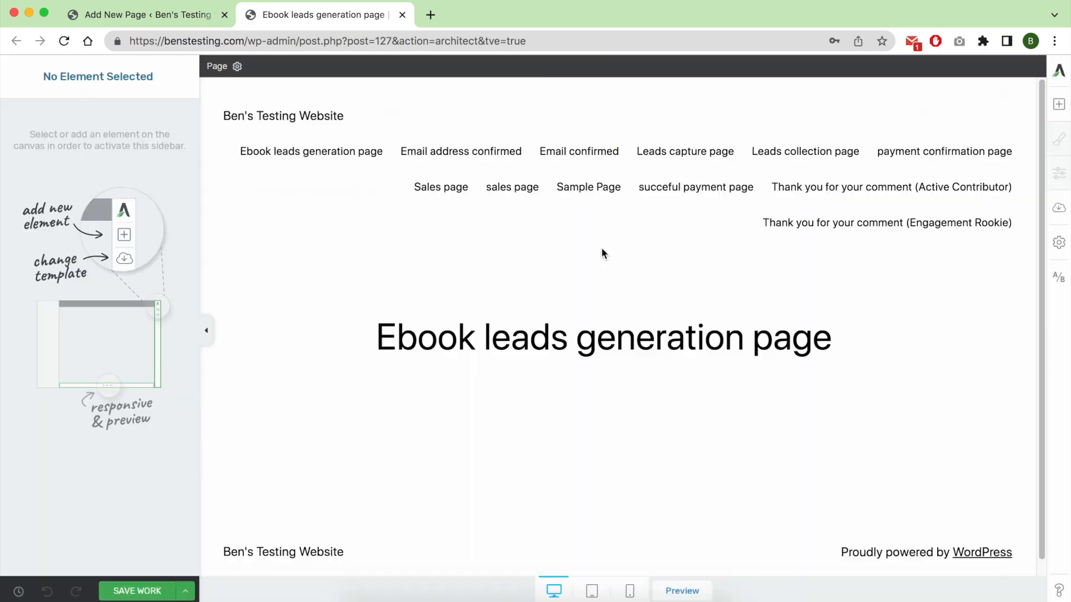
{"action": "left_click", "coordinate": [601, 247]}
{"action": "left_click", "coordinate": [131, 251]}
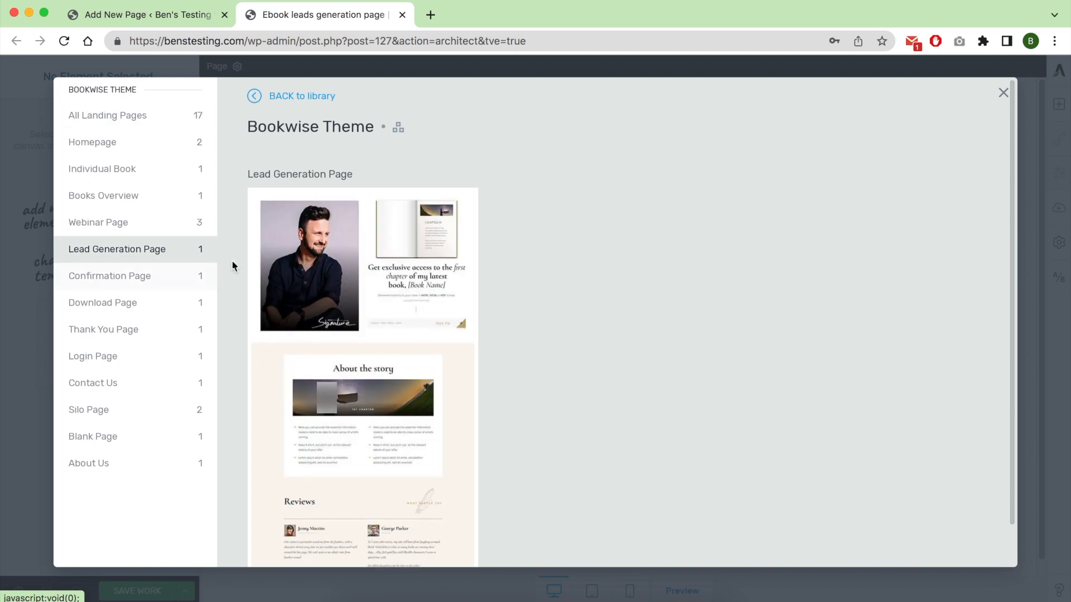
{"action": "left_click", "coordinate": [373, 322]}
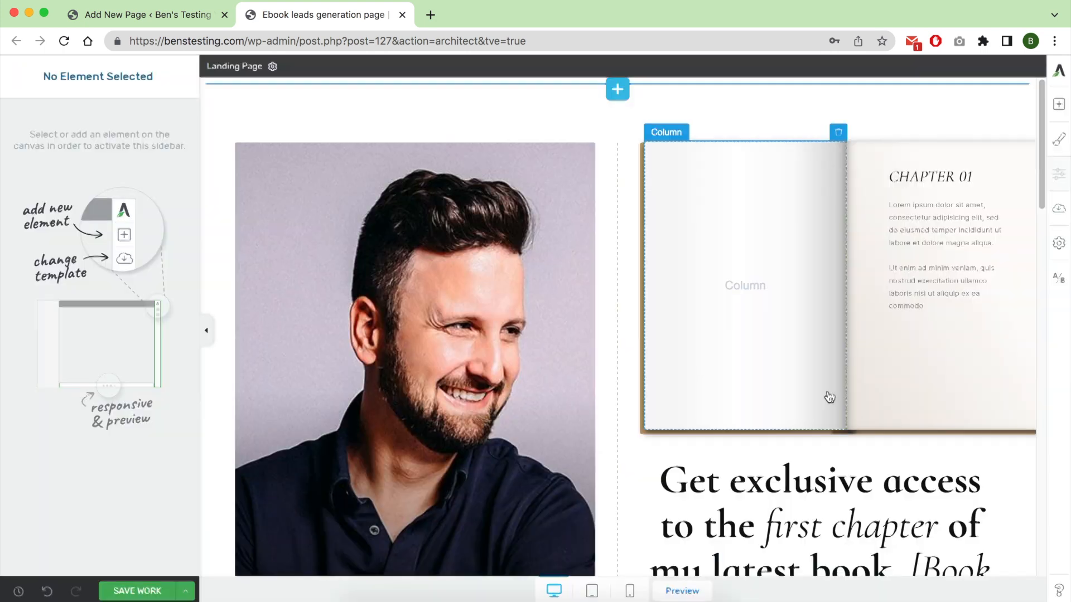
Examine the template's headline, signature image, email sign-up form, About the story section and Reviews section.
{"action": "scroll", "coordinate": [829, 415], "scroll_direction": "down", "scroll_amount": 2}
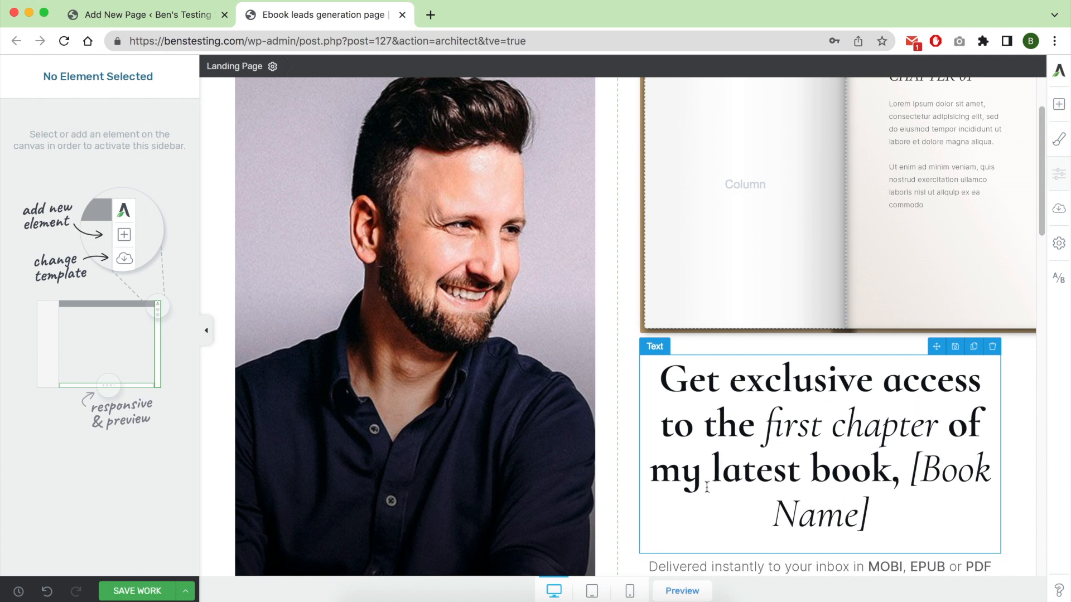
{"action": "scroll", "coordinate": [823, 516], "scroll_direction": "down", "scroll_amount": 4}
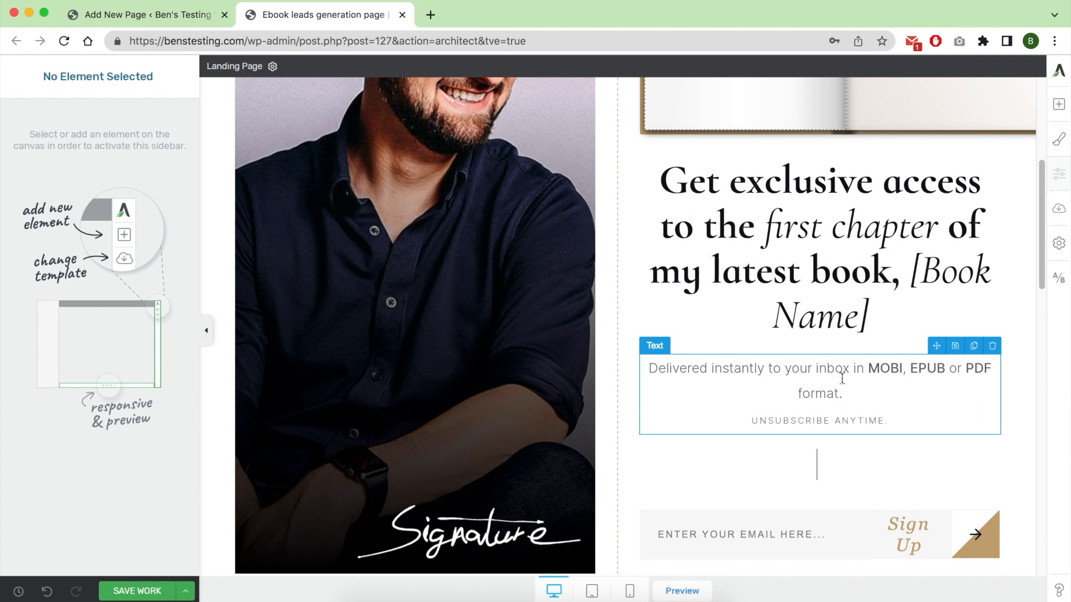
{"action": "left_click", "coordinate": [802, 420]}
{"action": "scroll", "coordinate": [446, 473], "scroll_direction": "down", "scroll_amount": 1}
{"action": "left_click", "coordinate": [467, 470]}
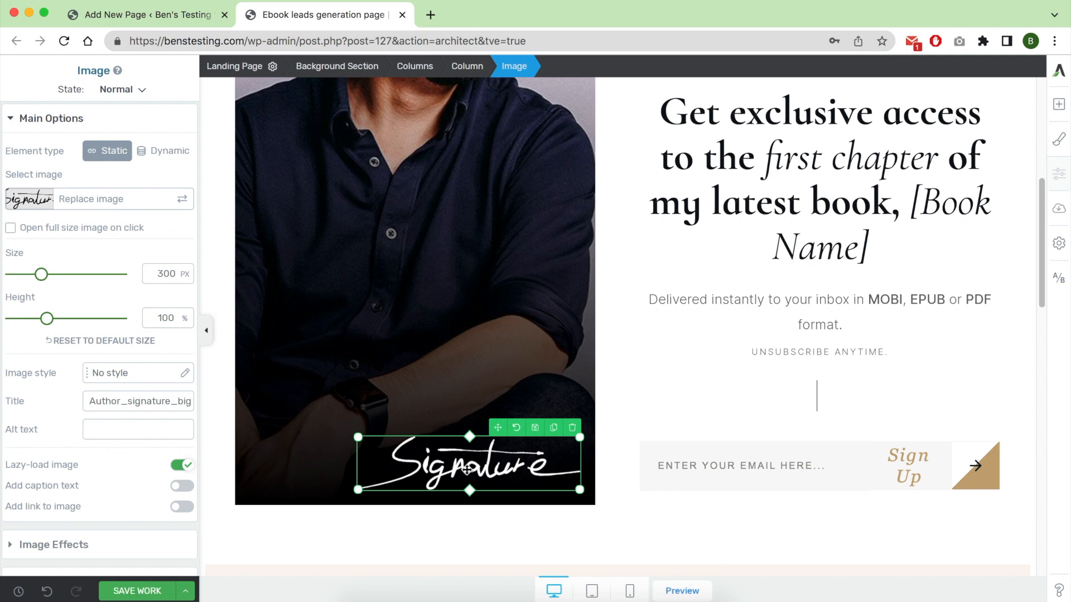
{"action": "left_click", "coordinate": [759, 470]}
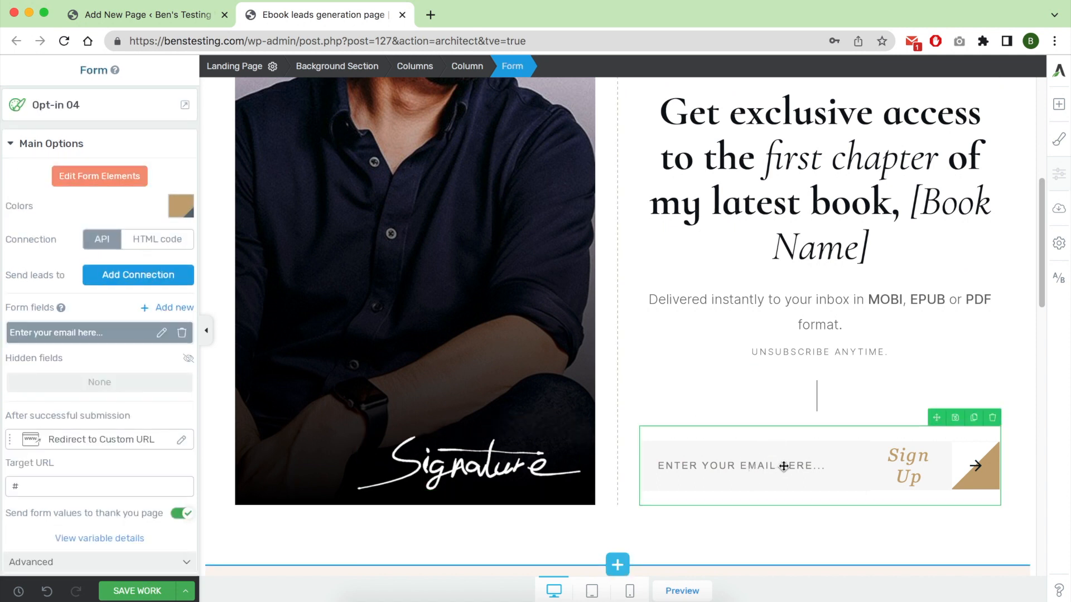
{"action": "scroll", "coordinate": [784, 466], "scroll_direction": "down", "scroll_amount": 8}
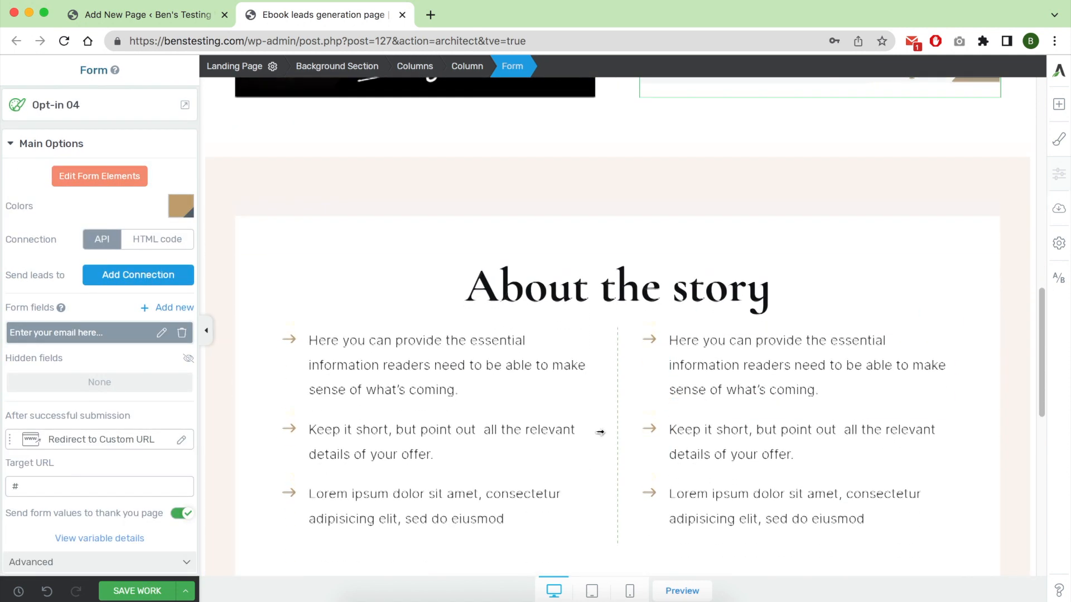
{"action": "scroll", "coordinate": [600, 433], "scroll_direction": "down", "scroll_amount": 1}
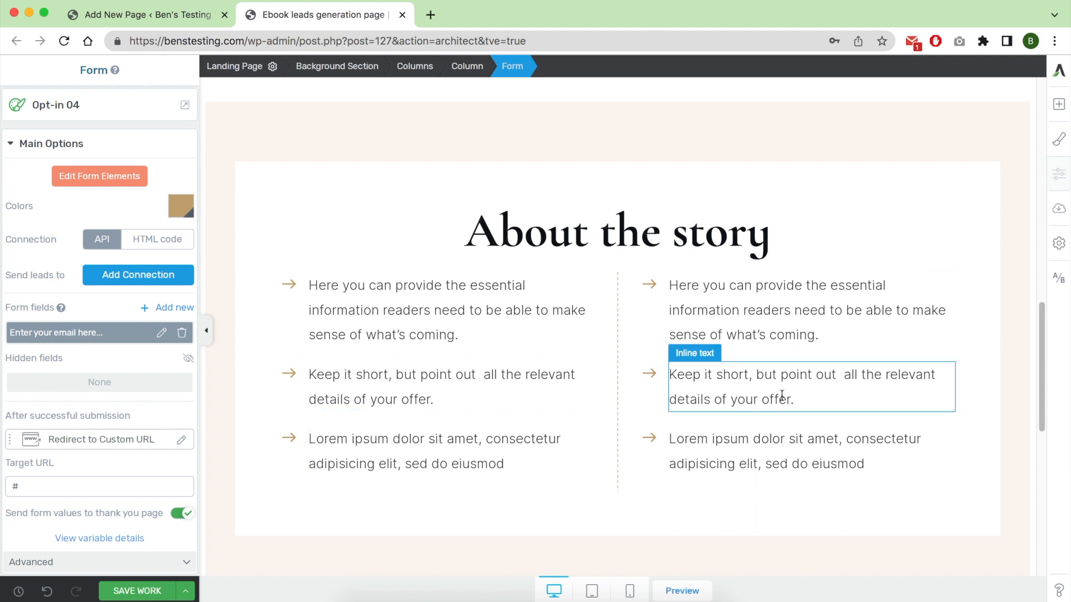
{"action": "scroll", "coordinate": [747, 437], "scroll_direction": "down", "scroll_amount": 8}
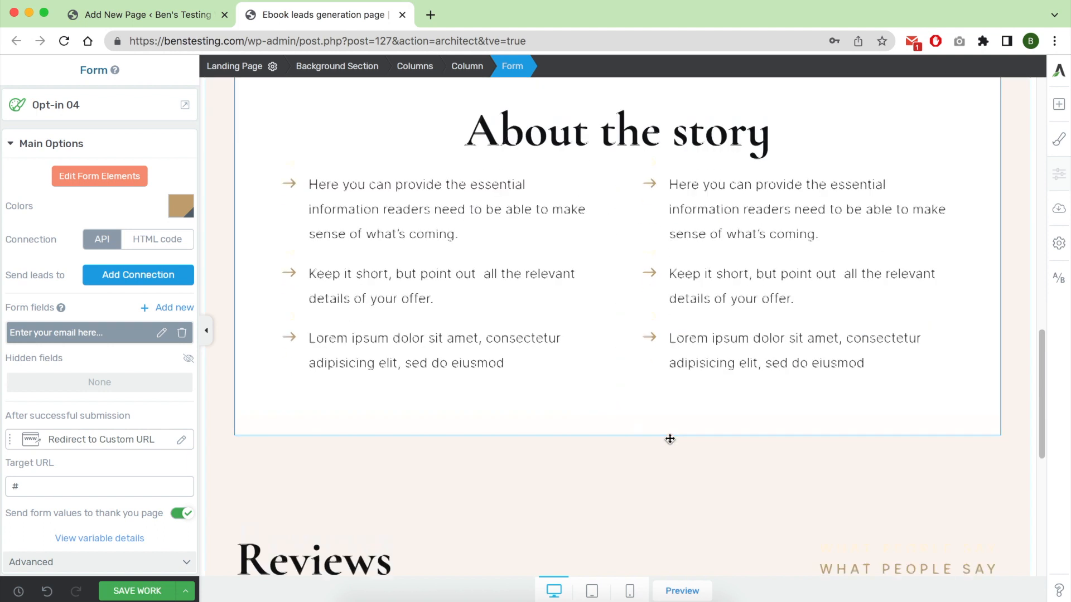
{"action": "scroll", "coordinate": [717, 400], "scroll_direction": "up", "scroll_amount": 2}
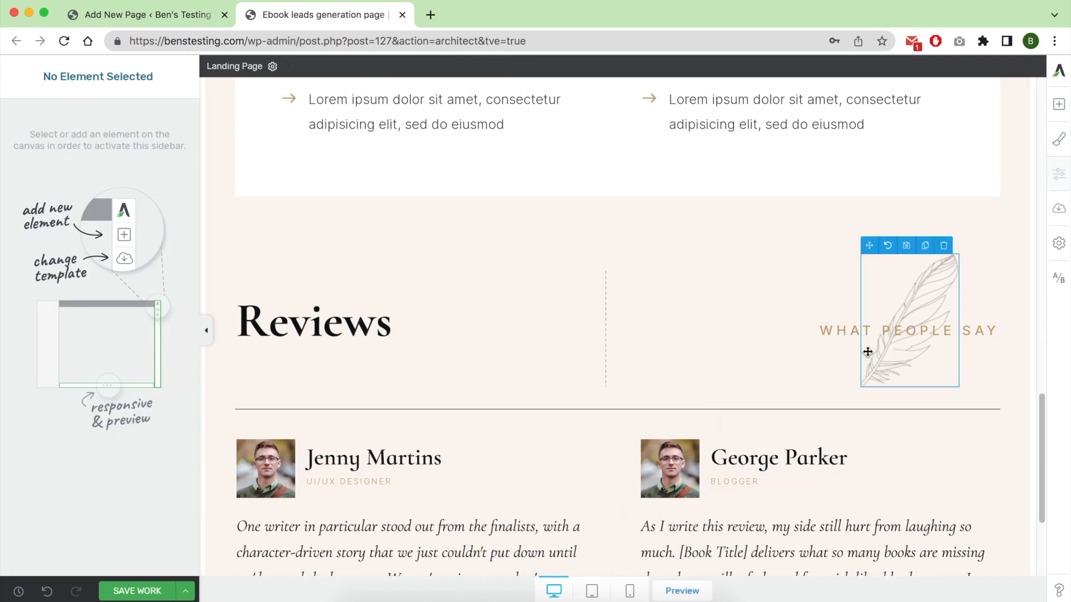
{"action": "scroll", "coordinate": [627, 389], "scroll_direction": "down", "scroll_amount": 1}
{"action": "scroll", "coordinate": [627, 389], "scroll_direction": "down", "scroll_amount": 4}
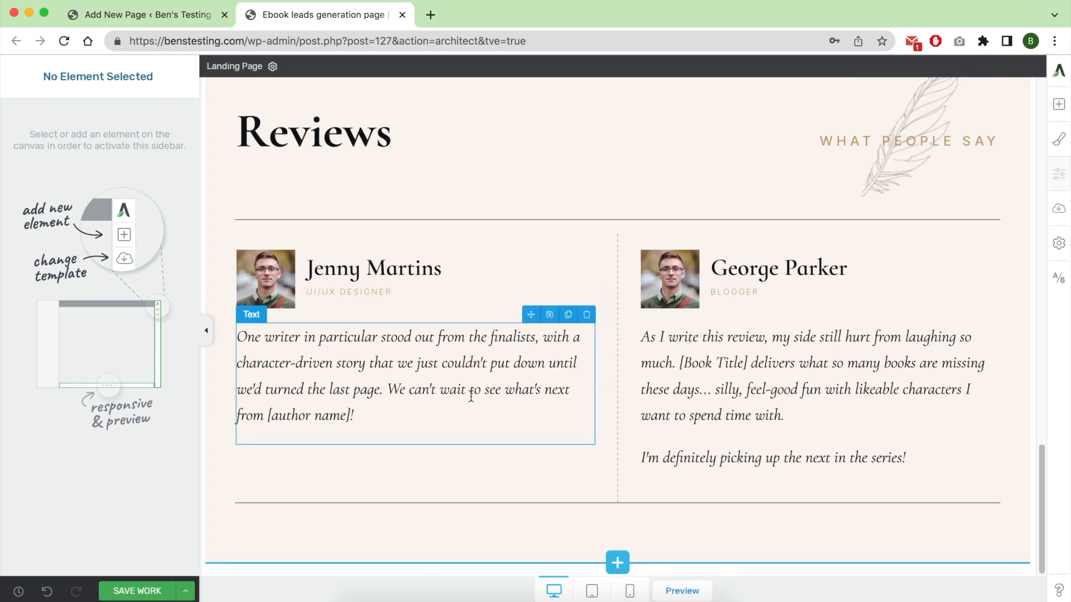
{"action": "scroll", "coordinate": [491, 349], "scroll_direction": "up", "scroll_amount": 18}
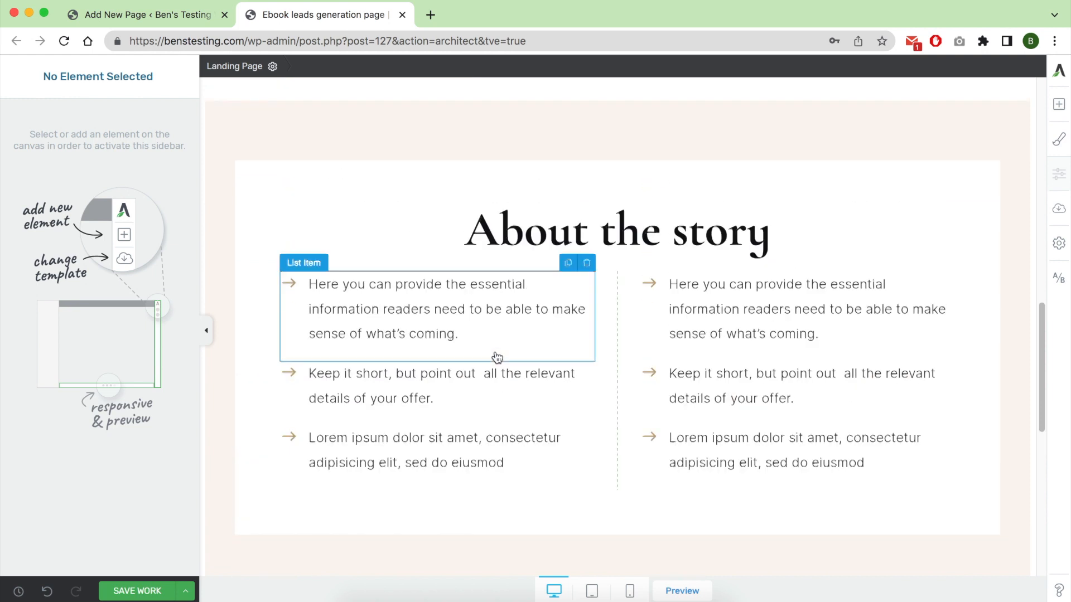
Duplicate the email sign-up form and move one copy beneath the testimonials in the Reviews section.
{"action": "scroll", "coordinate": [501, 358], "scroll_direction": "up", "scroll_amount": 3}
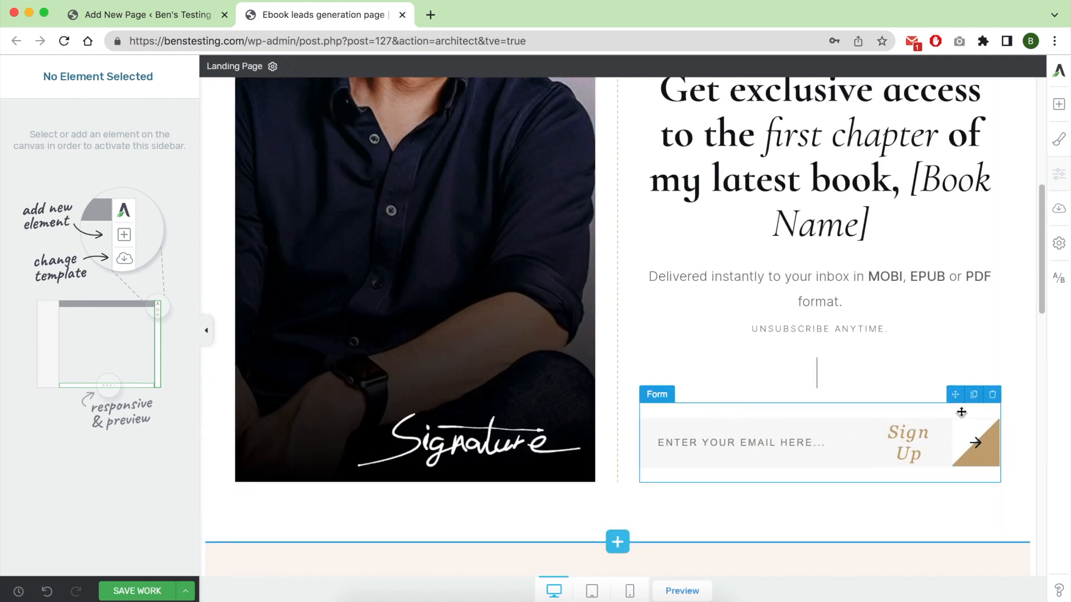
{"action": "left_click", "coordinate": [974, 396]}
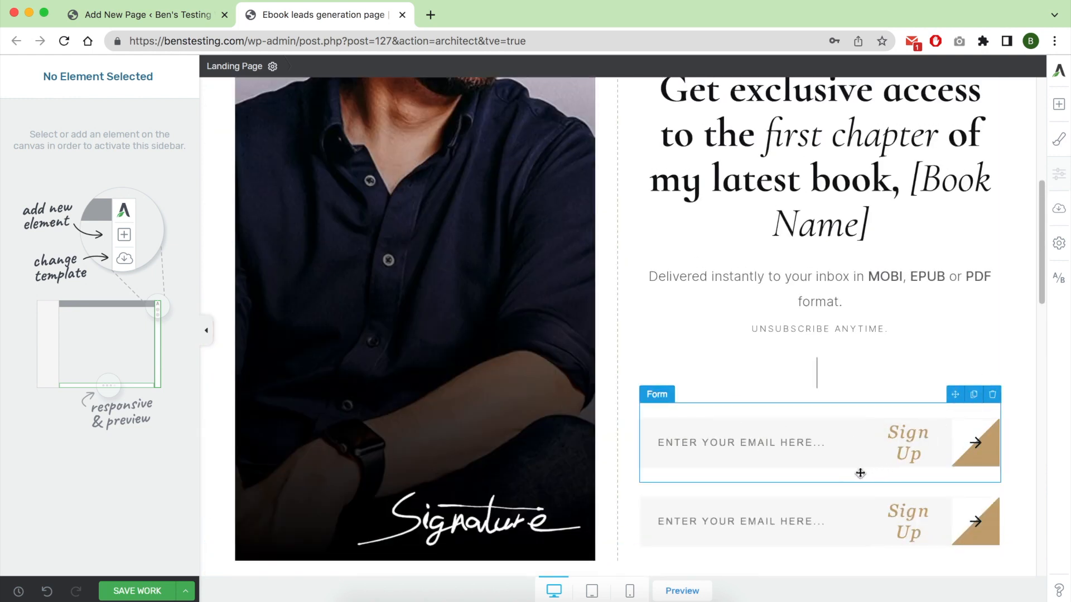
{"action": "mouse_move", "coordinate": [955, 473]}
{"action": "left_mouse_down"}
{"action": "mouse_move", "coordinate": [908, 559]}
{"action": "mouse_move", "coordinate": [752, 585]}
{"action": "mouse_move", "coordinate": [659, 524]}
{"action": "mouse_move", "coordinate": [617, 586]}
{"action": "mouse_move", "coordinate": [618, 507]}
{"action": "left_mouse_up"}
{"action": "scroll", "coordinate": [562, 466], "scroll_direction": "down", "scroll_amount": 2}
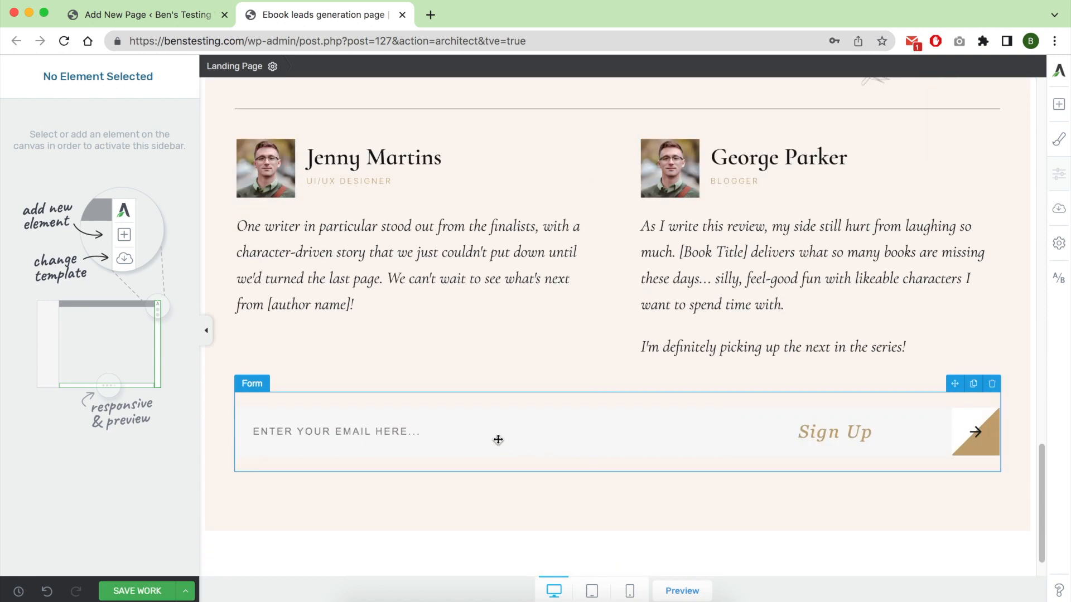
Duplicate the "Get exclusive access" heading and place one copy directly above the sign-up form under the reviews.
{"action": "scroll", "coordinate": [497, 440], "scroll_direction": "up", "scroll_amount": 15}
{"action": "scroll", "coordinate": [800, 378], "scroll_direction": "up", "scroll_amount": 3}
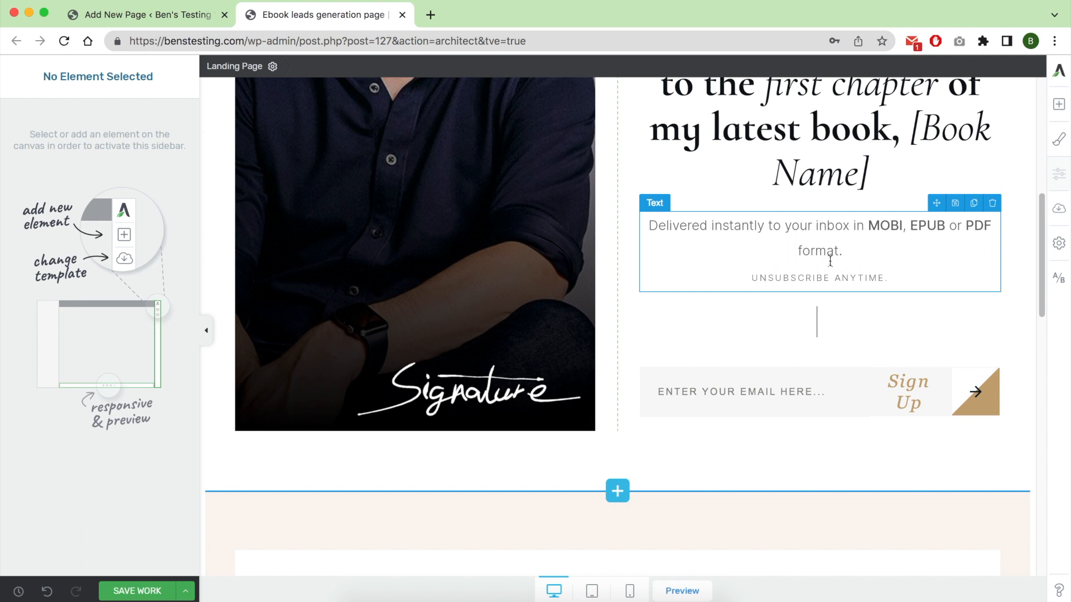
{"action": "left_click", "coordinate": [798, 173]}
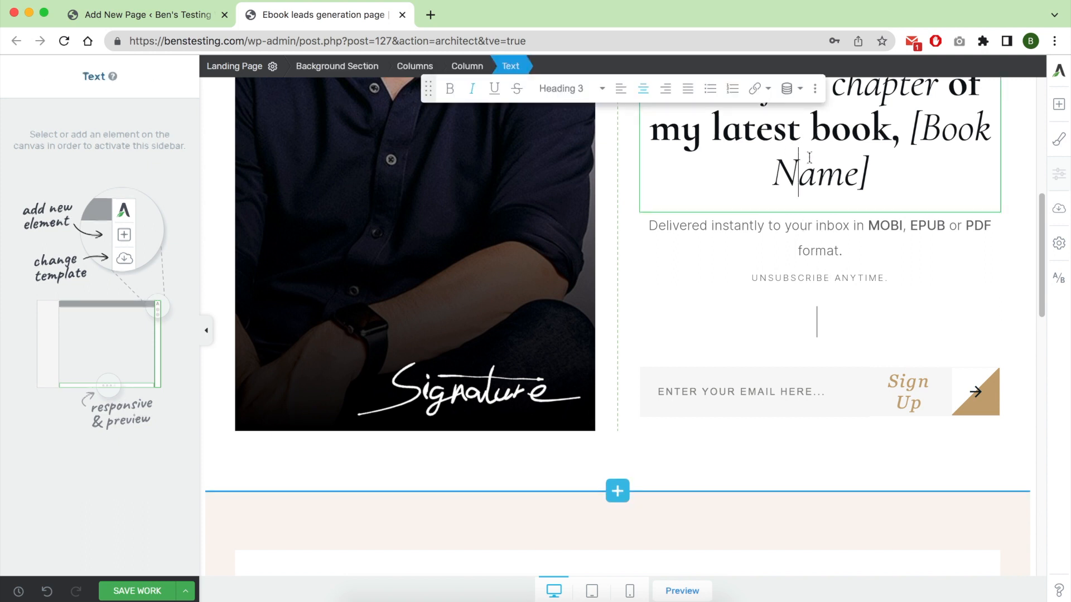
{"action": "scroll", "coordinate": [952, 355], "scroll_direction": "up", "scroll_amount": 5}
{"action": "left_click", "coordinate": [974, 363]}
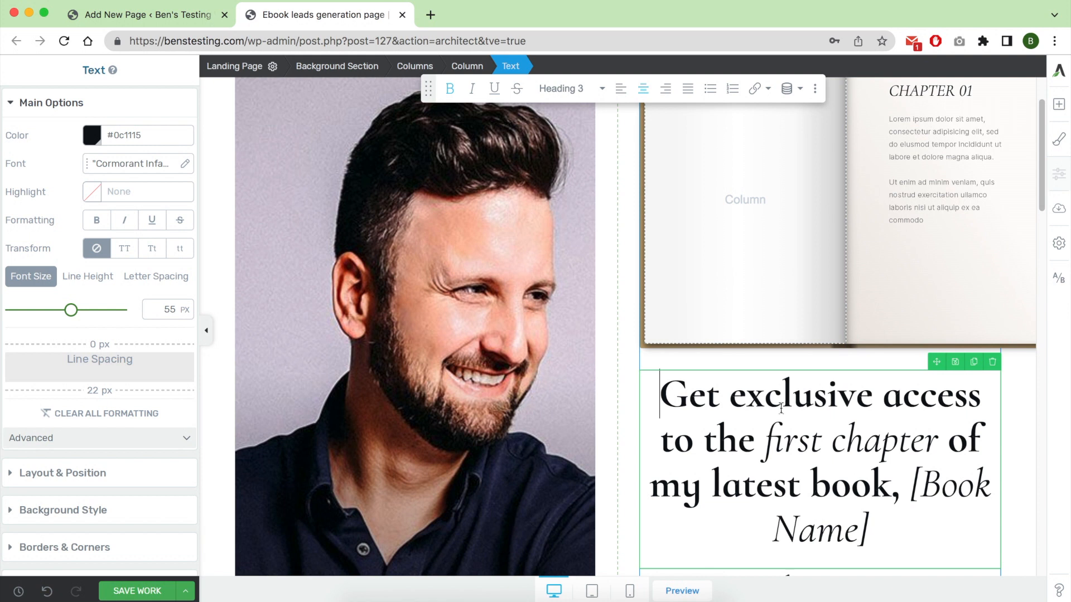
{"action": "left_click_drag", "start_coordinate": [933, 363], "coordinate": [628, 441]}
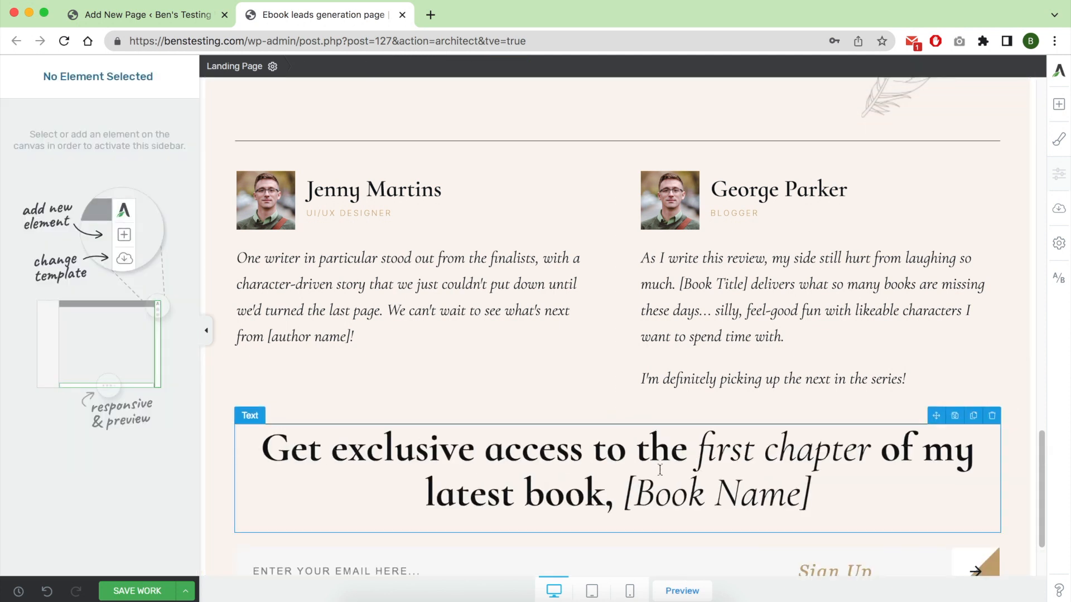
Add a Name field to the sign-up form beneath the reviews.
{"action": "scroll", "coordinate": [686, 458], "scroll_direction": "down", "scroll_amount": 2}
{"action": "left_click", "coordinate": [632, 464]}
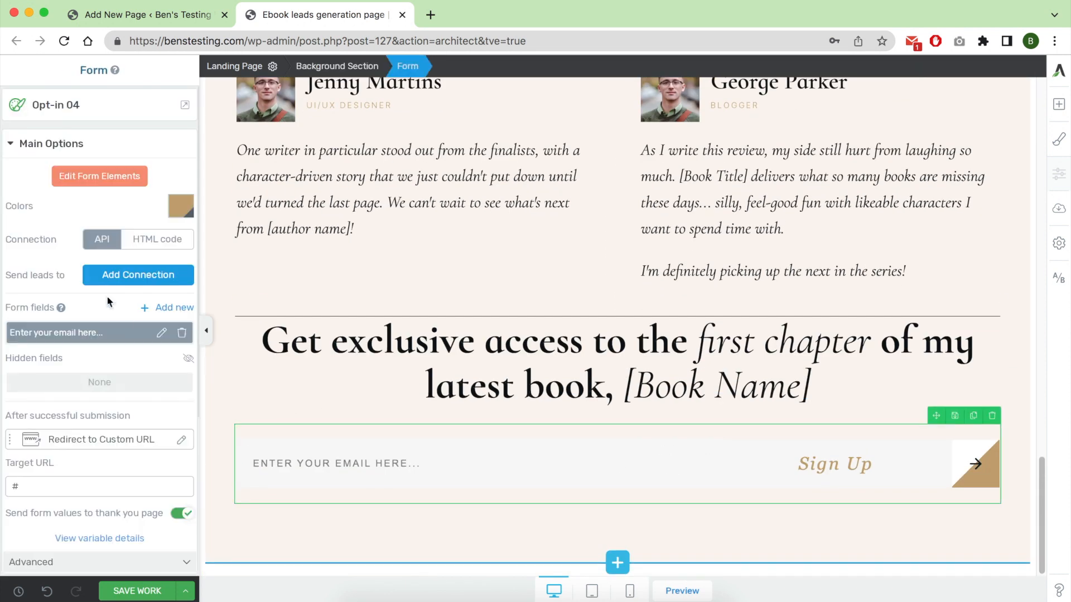
{"action": "left_click", "coordinate": [158, 312]}
{"action": "left_click", "coordinate": [133, 351]}
{"action": "left_click", "coordinate": [51, 389]}
{"action": "left_click", "coordinate": [128, 345]}
{"action": "left_click", "coordinate": [126, 346]}
{"action": "left_click", "coordinate": [124, 375]}
{"action": "left_click", "coordinate": [145, 524]}
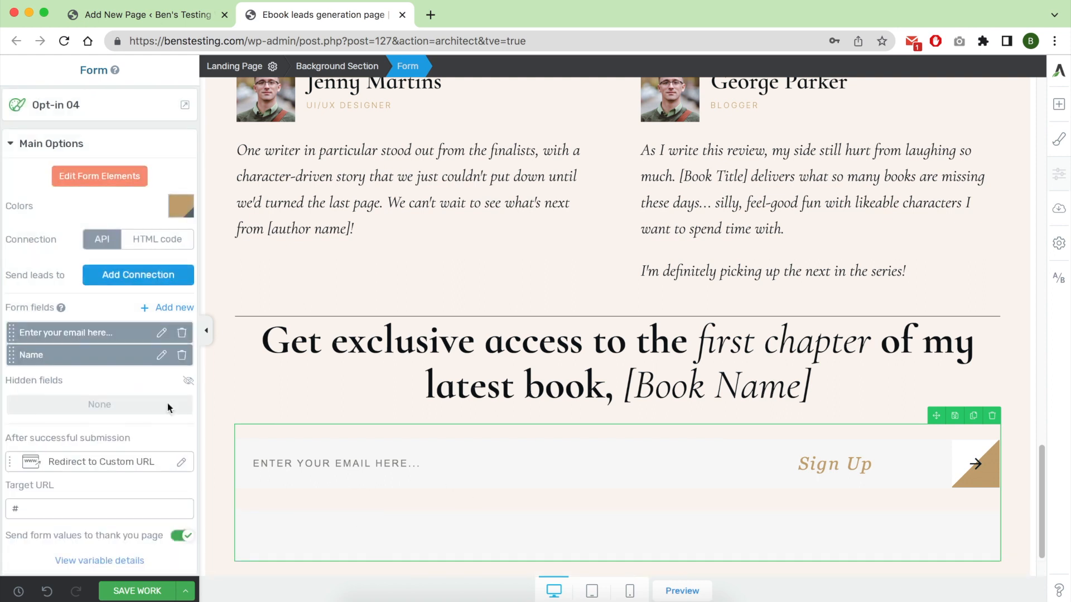
Set the placeholder text of the form's new Name field to "Name" and apply it.
{"action": "left_click", "coordinate": [162, 355]}
{"action": "left_click", "coordinate": [119, 436]}
{"action": "type", "text": "Name"}
{"action": "left_click", "coordinate": [146, 557]}
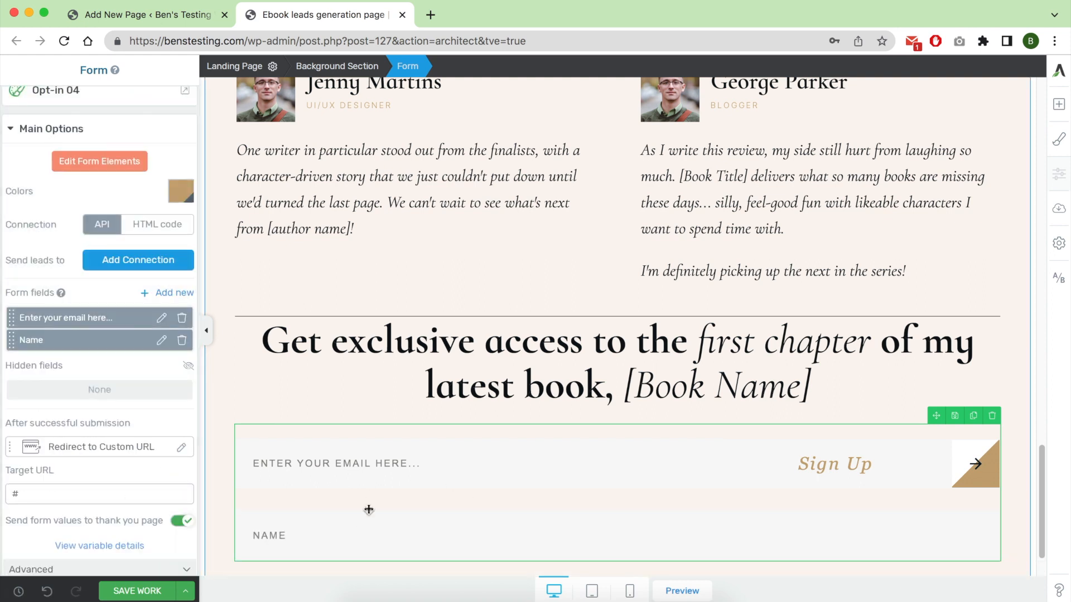
{"action": "scroll", "coordinate": [573, 419], "scroll_direction": "down", "scroll_amount": 2}
{"action": "scroll", "coordinate": [584, 412], "scroll_direction": "up", "scroll_amount": 20}
{"action": "scroll", "coordinate": [585, 412], "scroll_direction": "up", "scroll_amount": 10}
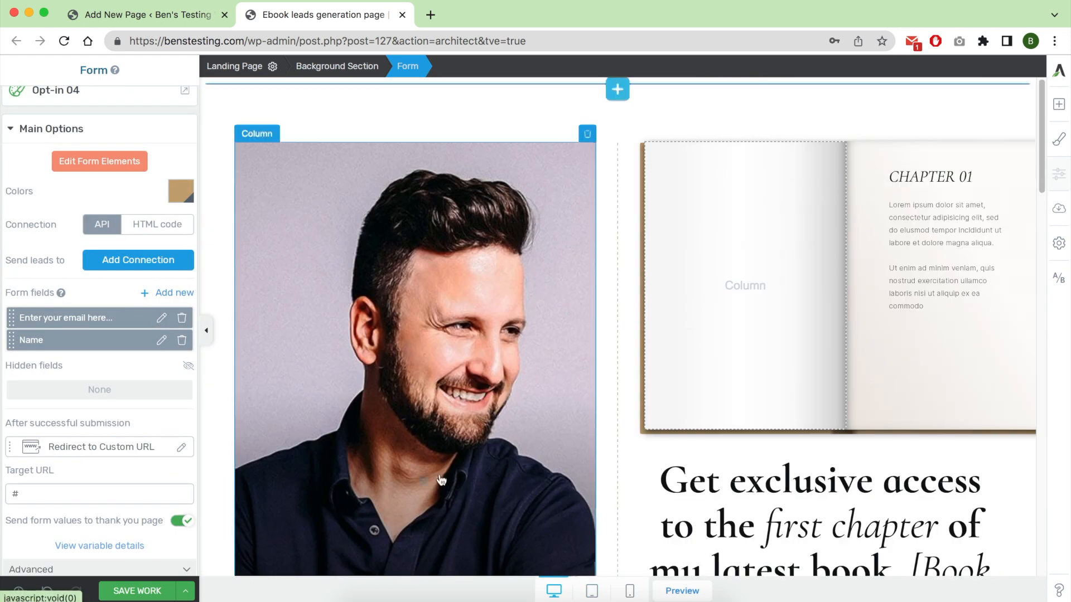
Switch the page to the tablet layout and check every section down to the form beneath the reviews.
{"action": "left_click", "coordinate": [592, 591]}
{"action": "scroll", "coordinate": [600, 524], "scroll_direction": "down", "scroll_amount": 2}
{"action": "scroll", "coordinate": [600, 524], "scroll_direction": "up", "scroll_amount": 10}
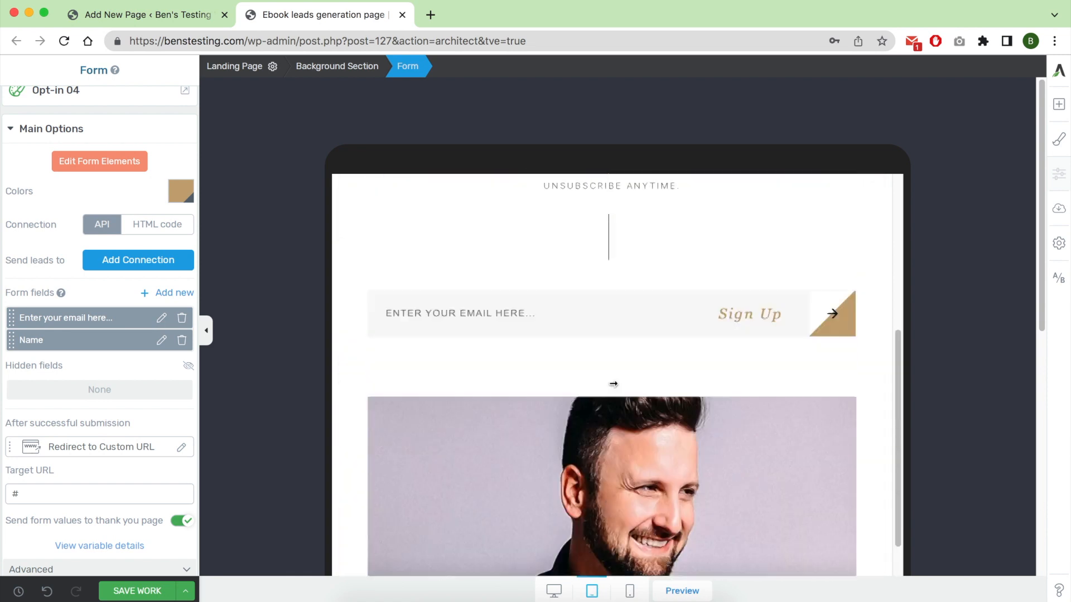
{"action": "scroll", "coordinate": [616, 393], "scroll_direction": "down", "scroll_amount": 10}
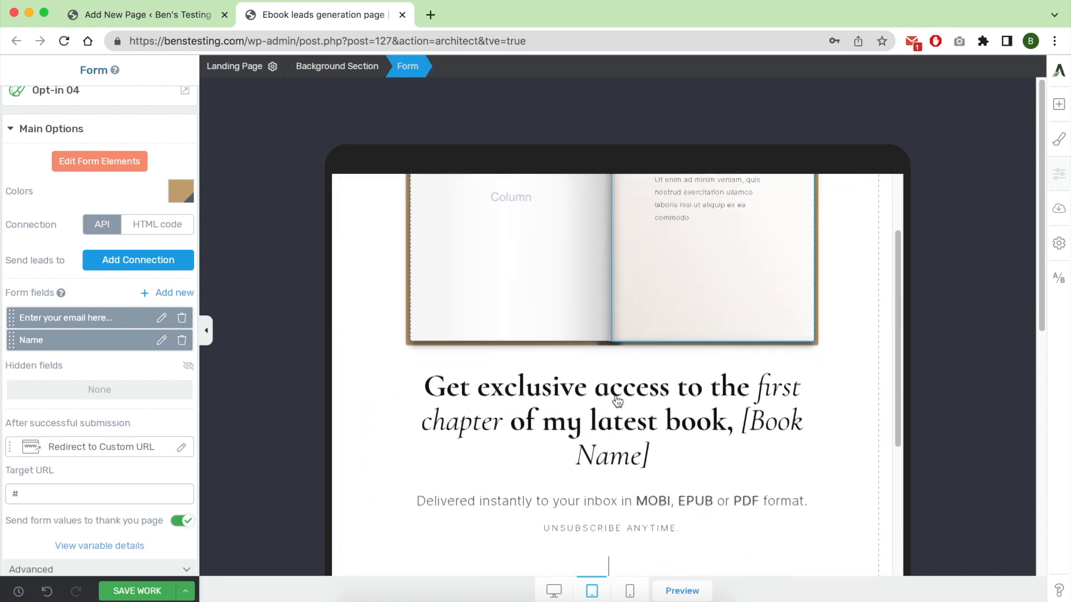
{"action": "scroll", "coordinate": [617, 401], "scroll_direction": "down", "scroll_amount": 1}
{"action": "scroll", "coordinate": [618, 401], "scroll_direction": "up", "scroll_amount": 3}
{"action": "scroll", "coordinate": [618, 401], "scroll_direction": "down", "scroll_amount": 6}
{"action": "scroll", "coordinate": [618, 401], "scroll_direction": "down", "scroll_amount": 10}
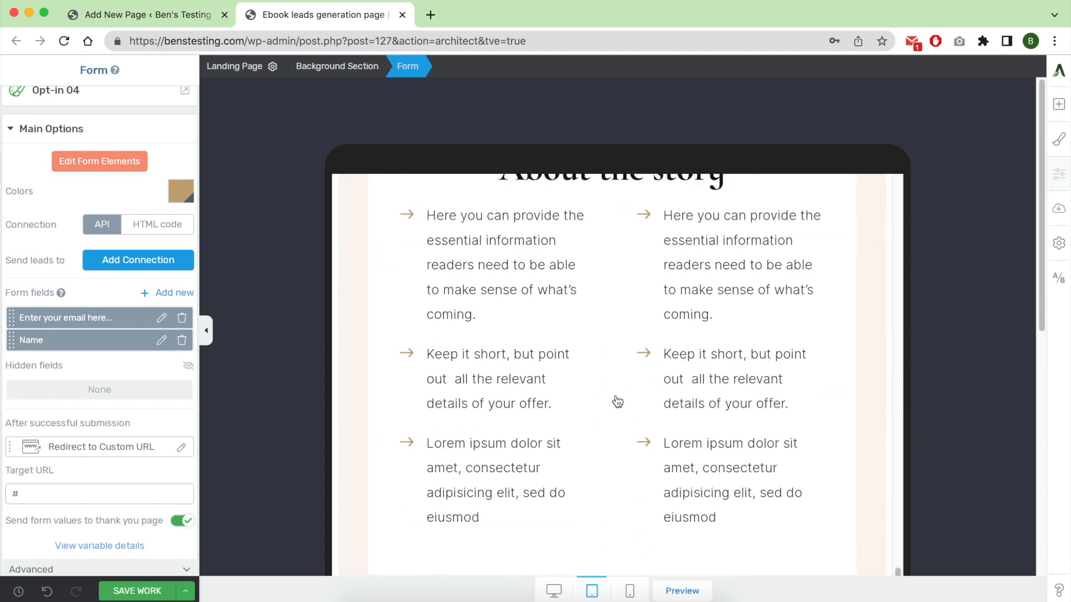
{"action": "scroll", "coordinate": [617, 401], "scroll_direction": "down", "scroll_amount": 1}
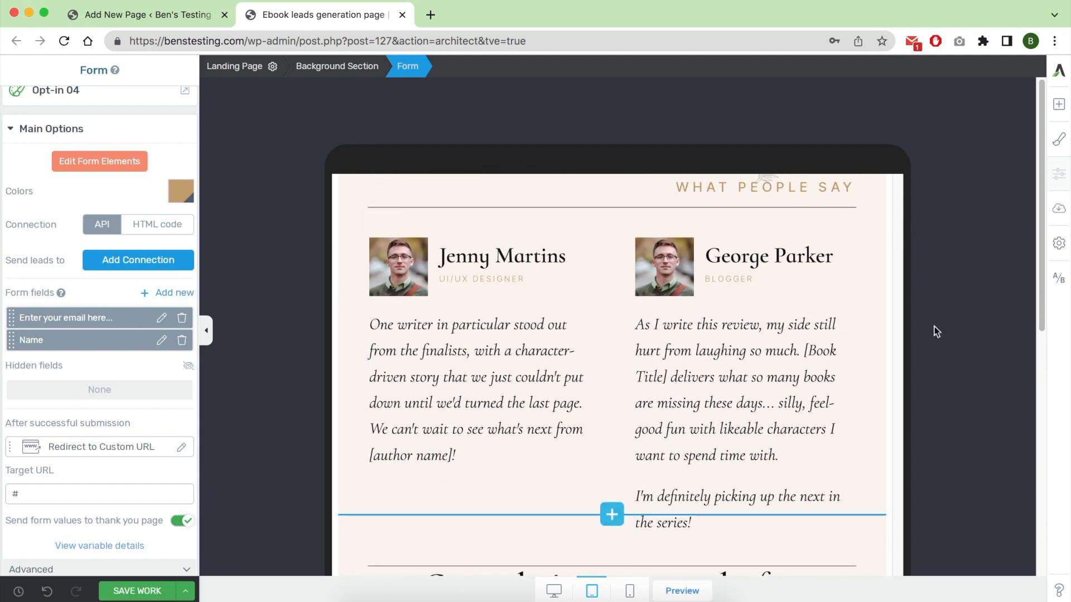
{"action": "left_click_drag", "start_coordinate": [1041, 241], "coordinate": [1044, 281]}
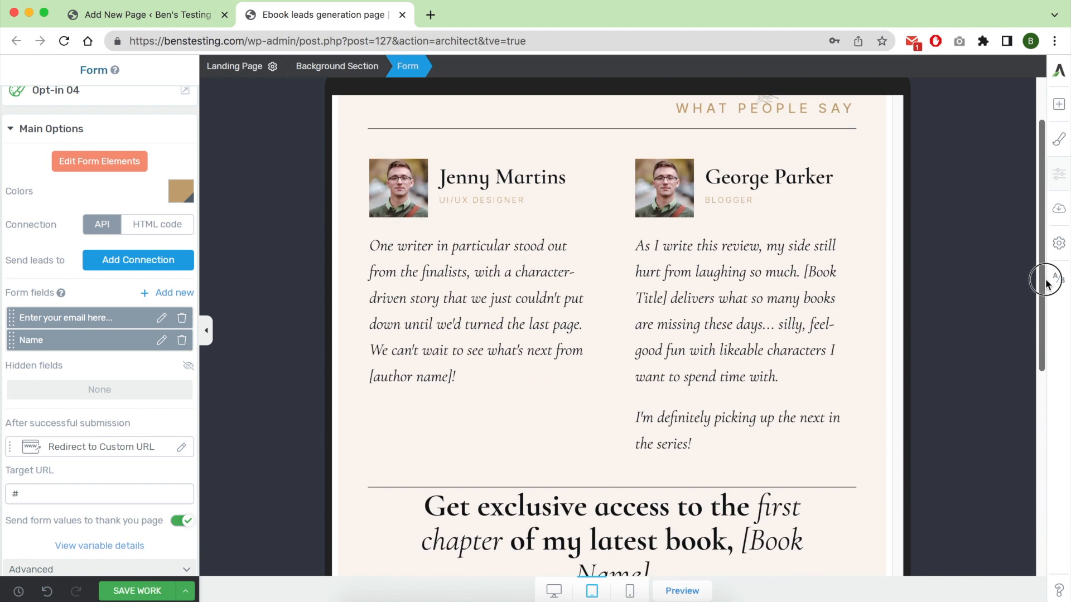
{"action": "scroll", "coordinate": [639, 455], "scroll_direction": "down", "scroll_amount": 7}
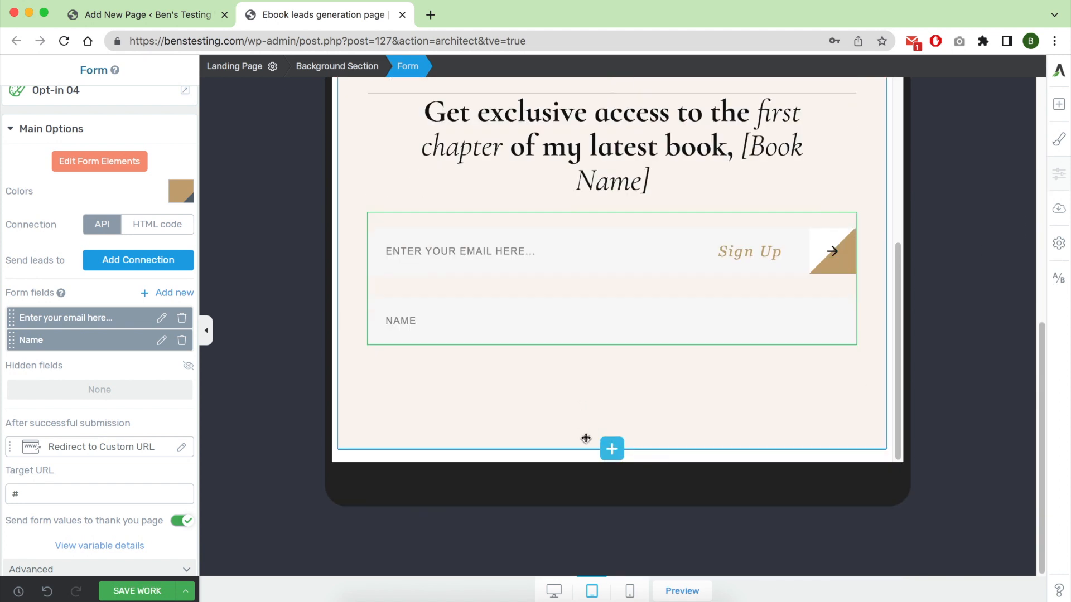
Change the tablet background colour of the Reviews background section to orange #ff8c00 and apply it.
{"action": "left_click", "coordinate": [345, 182]}
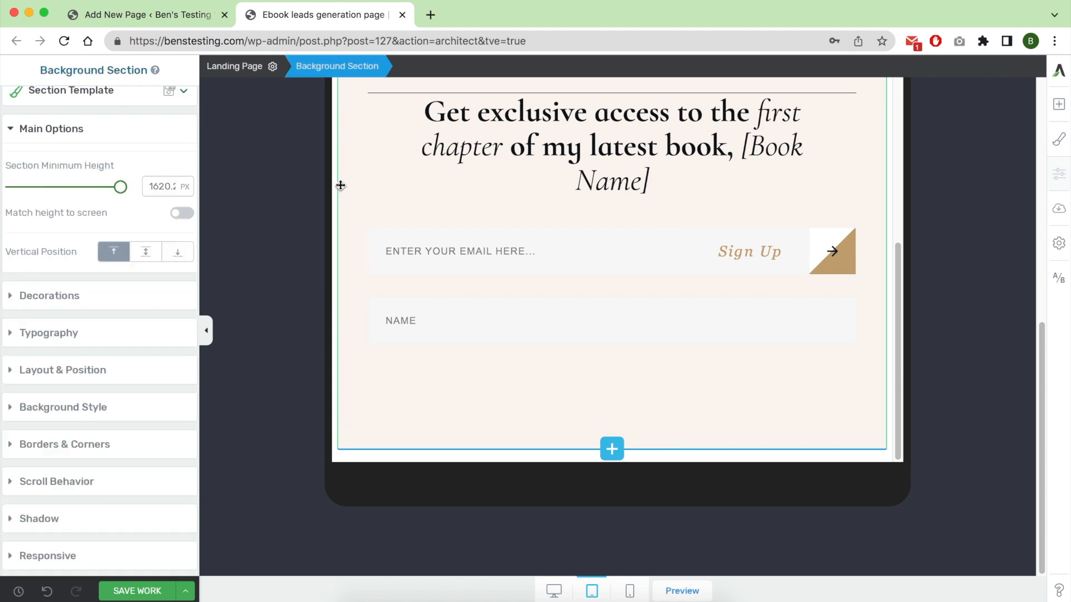
{"action": "left_click", "coordinate": [337, 183]}
{"action": "left_click", "coordinate": [341, 182]}
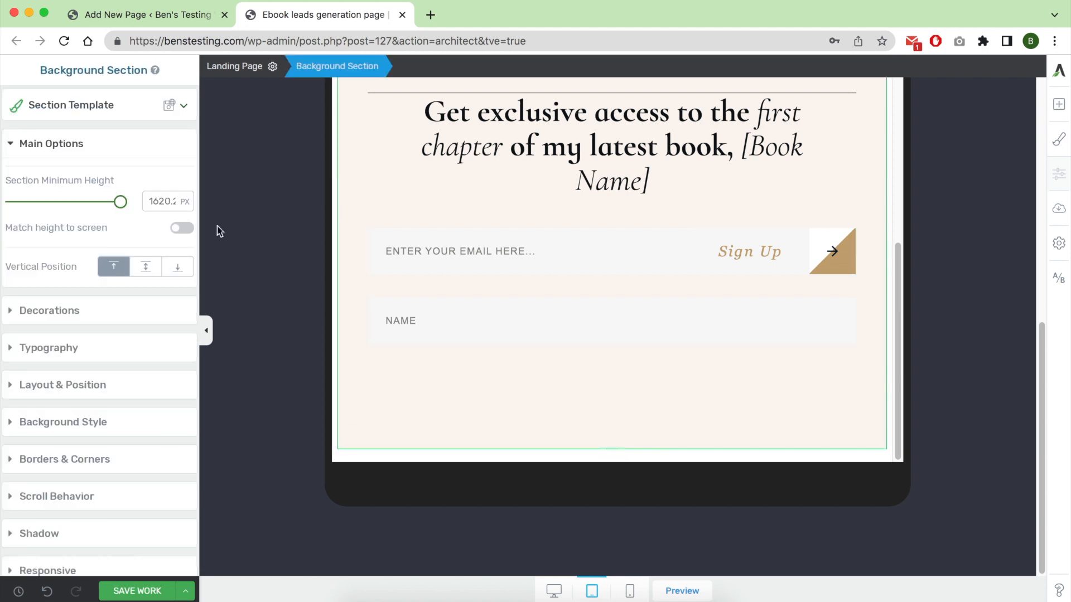
{"action": "left_click", "coordinate": [68, 421]}
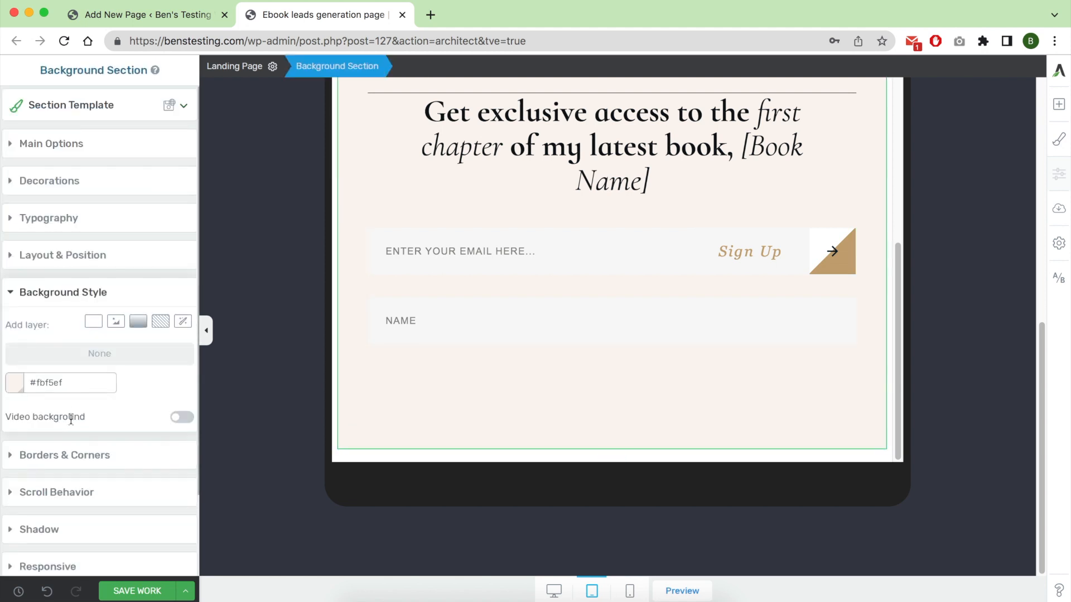
{"action": "left_click", "coordinate": [19, 394]}
{"action": "left_click_drag", "start_coordinate": [168, 313], "coordinate": [194, 294]}
{"action": "left_click", "coordinate": [159, 566]}
Replace the author photo in the column background with the picture of the dog holding a thank-you card and apply it.
{"action": "scroll", "coordinate": [590, 348], "scroll_direction": "down", "scroll_amount": 5}
{"action": "scroll", "coordinate": [590, 348], "scroll_direction": "up", "scroll_amount": 10}
{"action": "scroll", "coordinate": [677, 327], "scroll_direction": "up", "scroll_amount": 5}
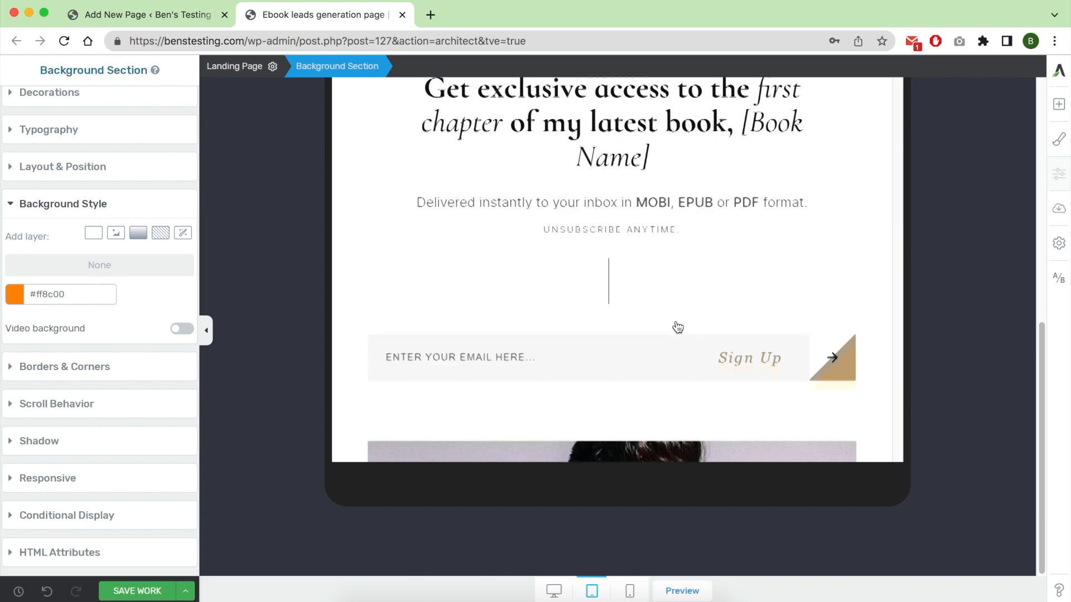
{"action": "scroll", "coordinate": [677, 327], "scroll_direction": "down", "scroll_amount": 6}
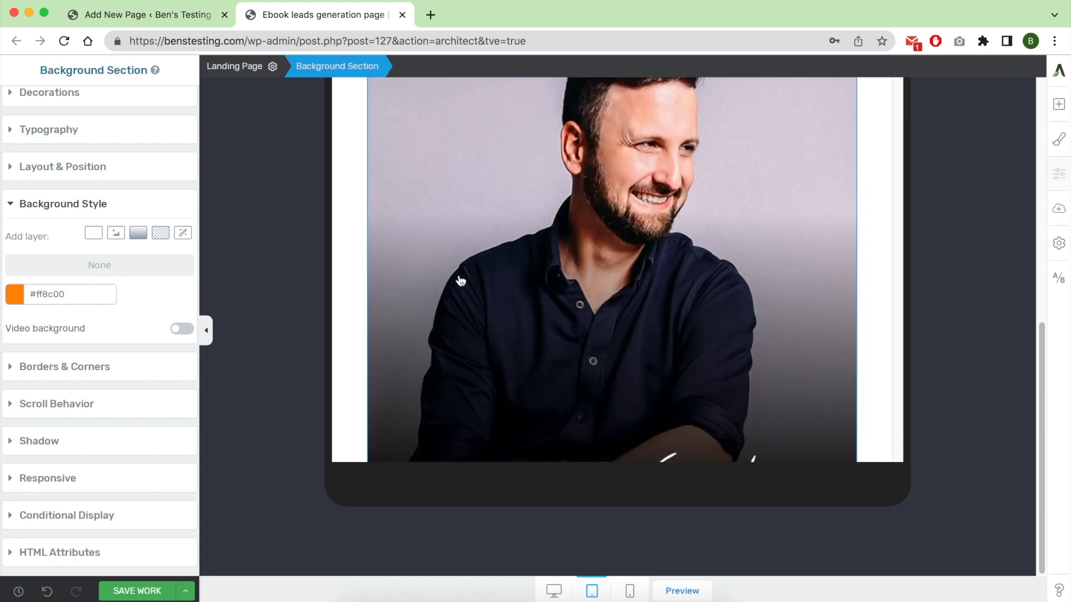
{"action": "scroll", "coordinate": [433, 282], "scroll_direction": "up", "scroll_amount": 2}
{"action": "left_click", "coordinate": [524, 286]}
{"action": "left_click", "coordinate": [74, 303]}
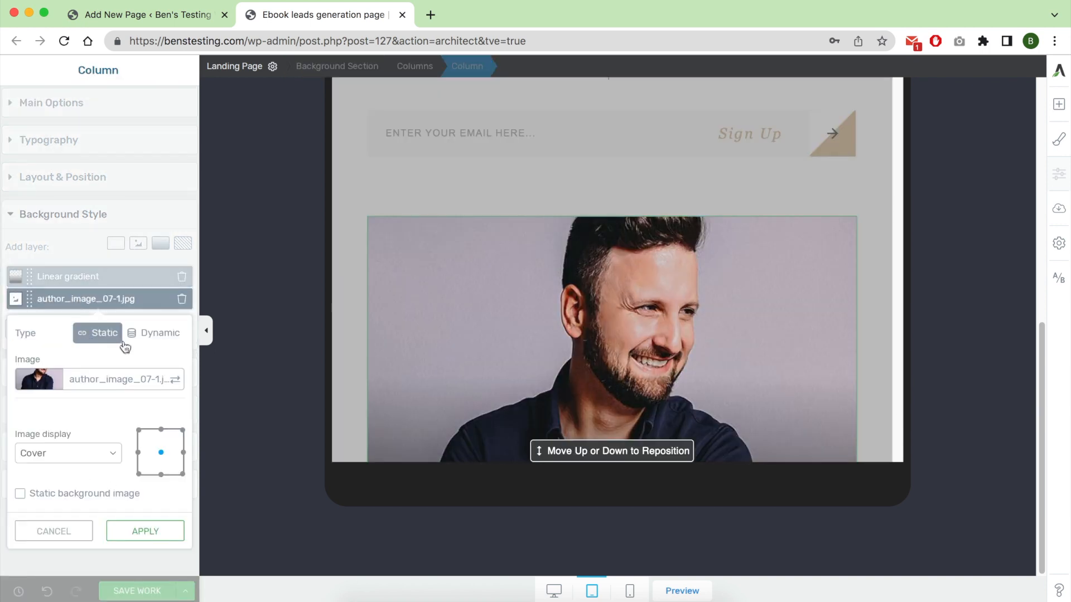
{"action": "left_click", "coordinate": [90, 381]}
{"action": "left_click", "coordinate": [243, 248]}
{"action": "left_click", "coordinate": [1000, 578]}
{"action": "mouse_move", "coordinate": [665, 339]}
{"action": "left_mouse_down"}
{"action": "mouse_move", "coordinate": [645, 346]}
{"action": "mouse_move", "coordinate": [621, 227]}
{"action": "mouse_move", "coordinate": [616, 292]}
{"action": "left_mouse_up"}
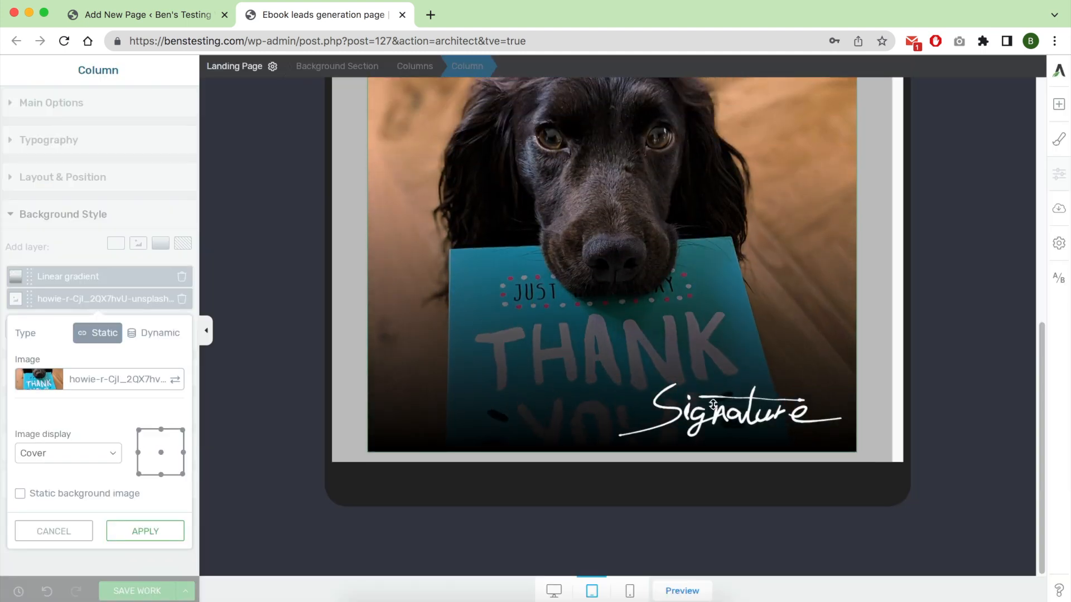
{"action": "scroll", "coordinate": [721, 398], "scroll_direction": "up", "scroll_amount": 3}
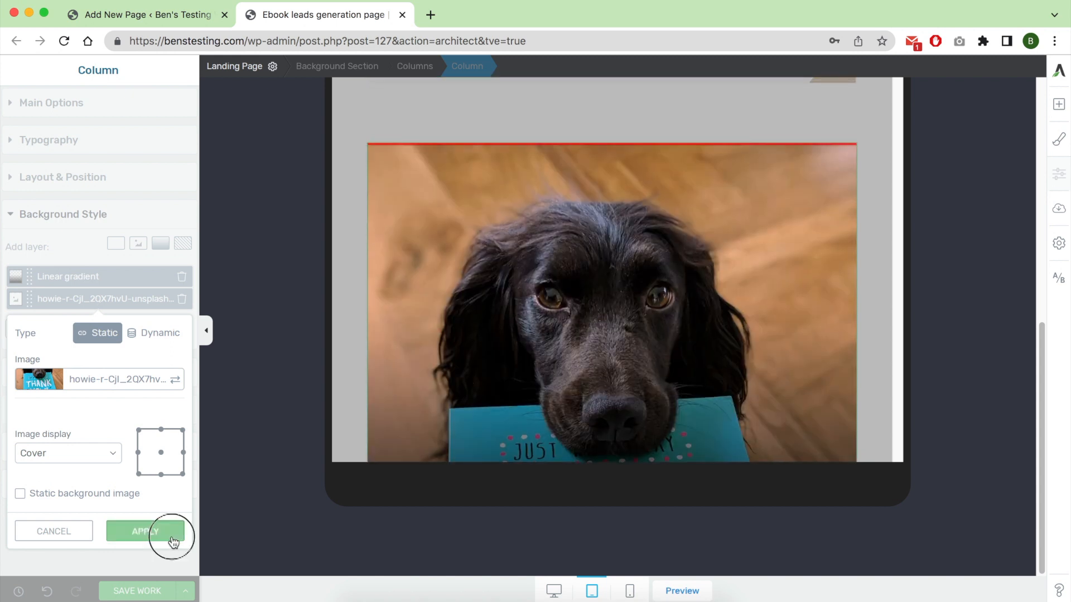
{"action": "left_click", "coordinate": [173, 540]}
Undo the column's background image replacement to bring back the author photo.
{"action": "scroll", "coordinate": [537, 356], "scroll_direction": "up", "scroll_amount": 6}
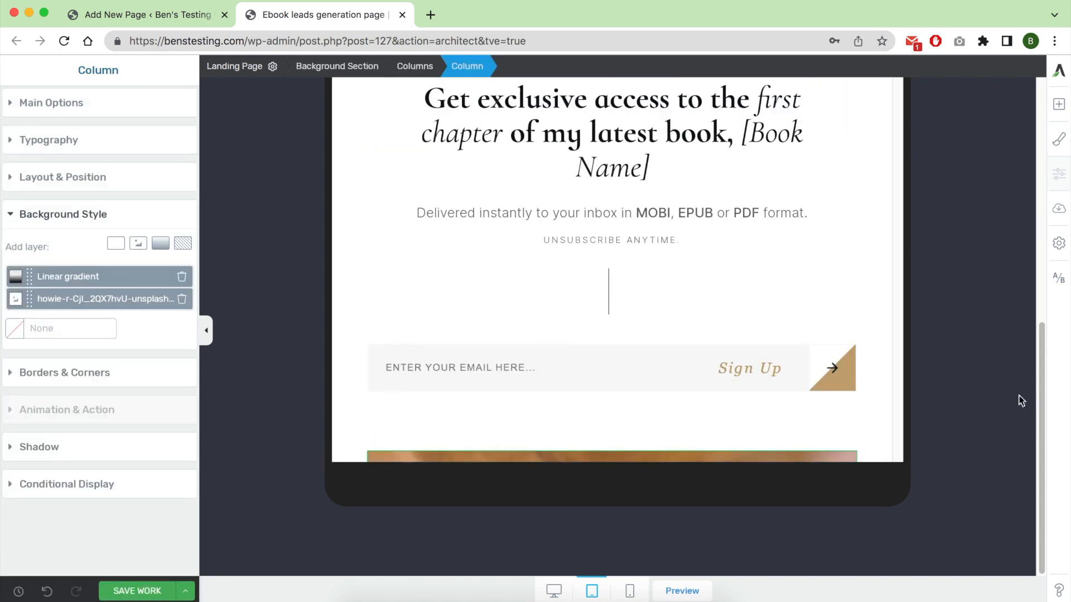
{"action": "scroll", "coordinate": [1012, 408], "scroll_direction": "up", "scroll_amount": 3}
{"action": "scroll", "coordinate": [788, 412], "scroll_direction": "down", "scroll_amount": 8}
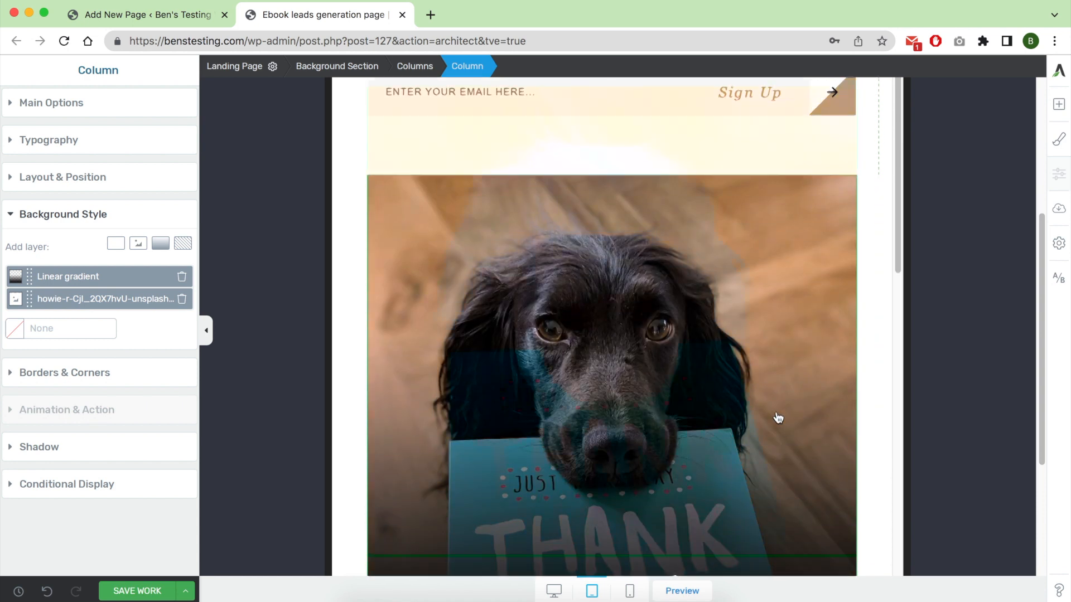
{"action": "scroll", "coordinate": [778, 418], "scroll_direction": "down", "scroll_amount": 3}
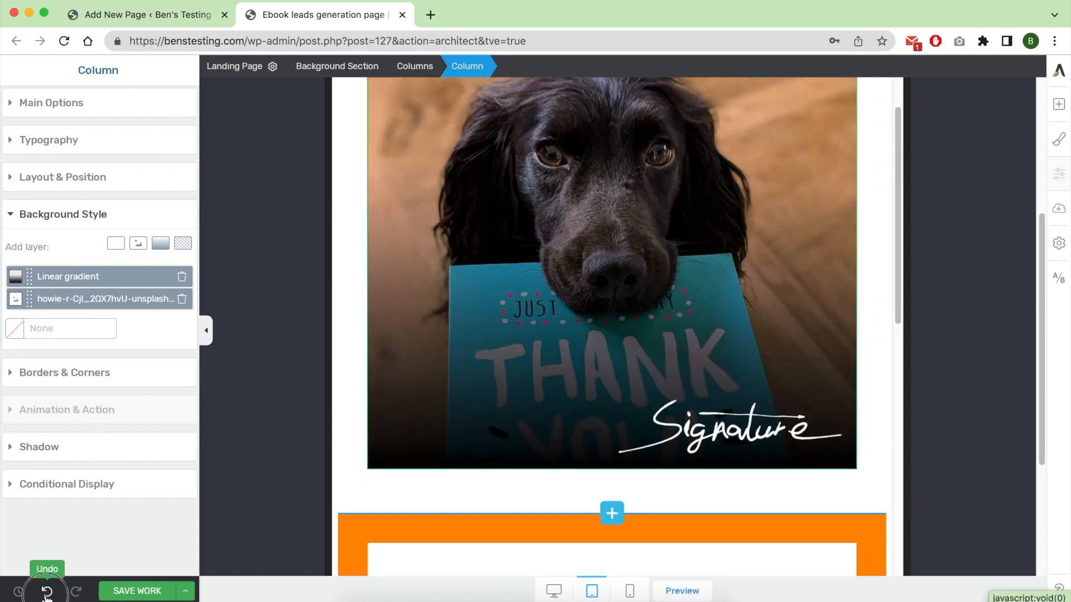
{"action": "left_click", "coordinate": [47, 592]}
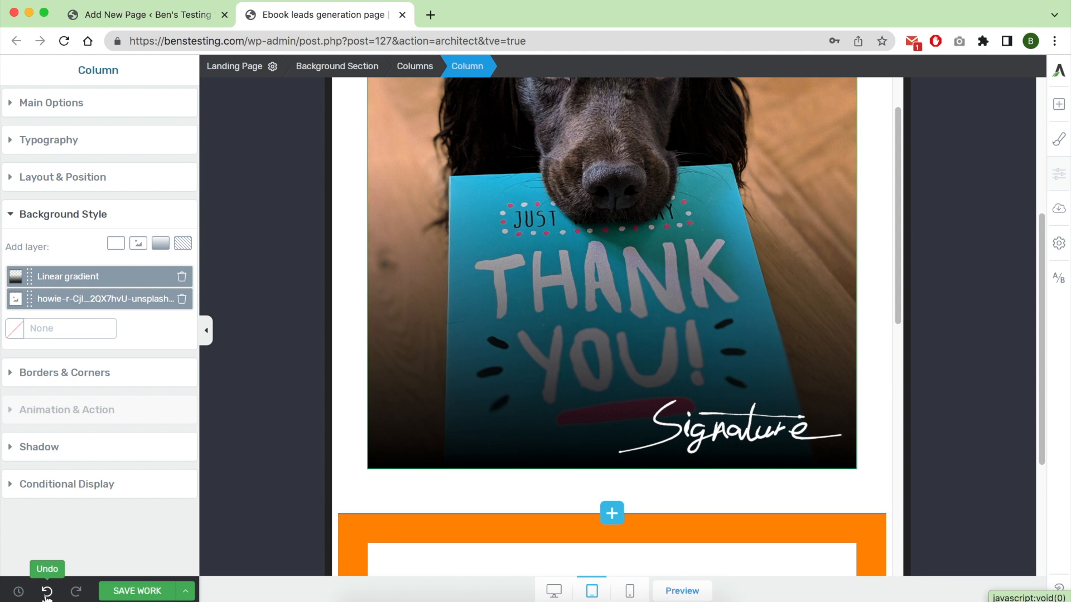
{"action": "left_click", "coordinate": [47, 594]}
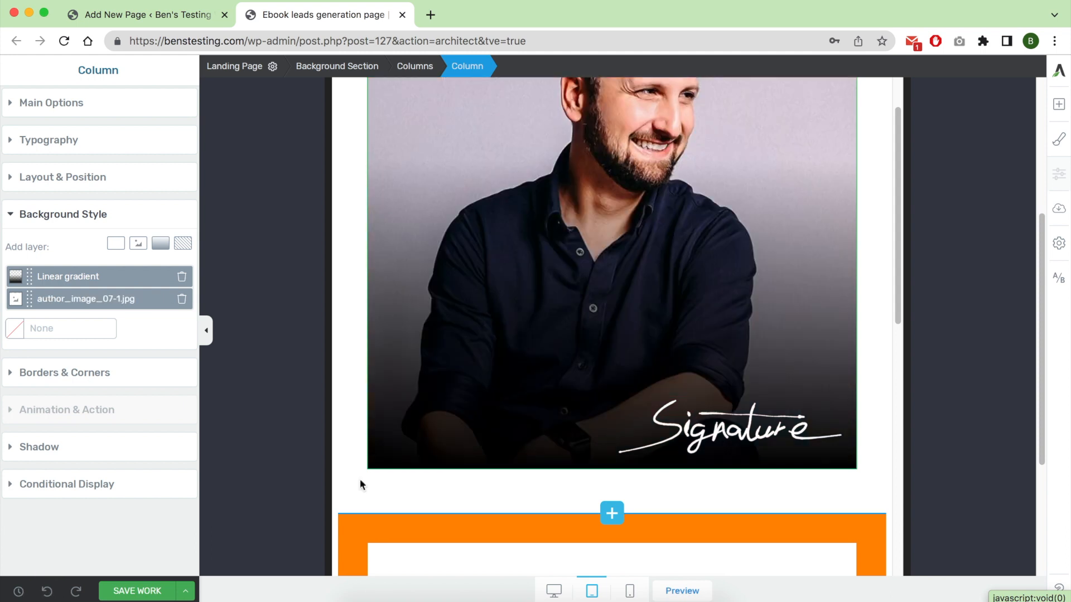
Switch the page to the mobile layout and check all sections from the book graphic to the last sign-up form.
{"action": "left_click", "coordinate": [630, 590]}
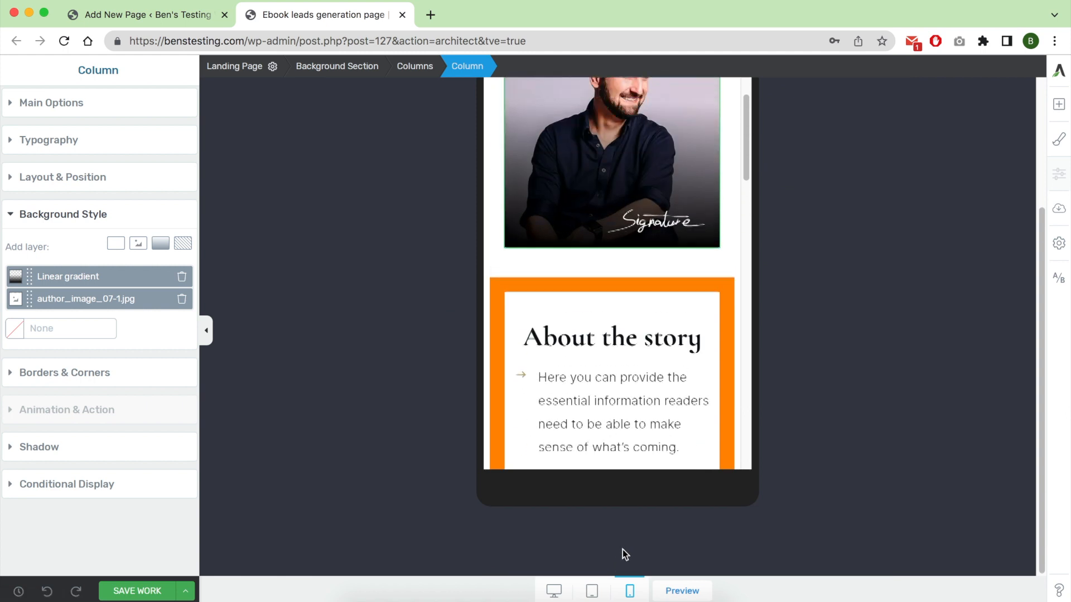
{"action": "scroll", "coordinate": [677, 301], "scroll_direction": "down", "scroll_amount": 5}
{"action": "scroll", "coordinate": [853, 328], "scroll_direction": "up", "scroll_amount": 5}
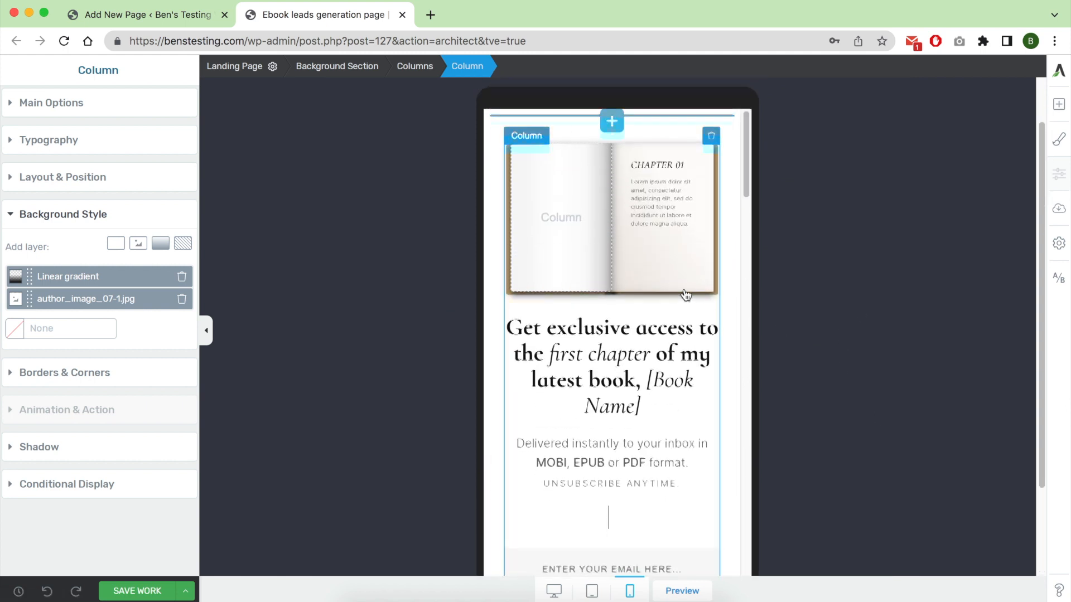
{"action": "scroll", "coordinate": [668, 345], "scroll_direction": "down", "scroll_amount": 3}
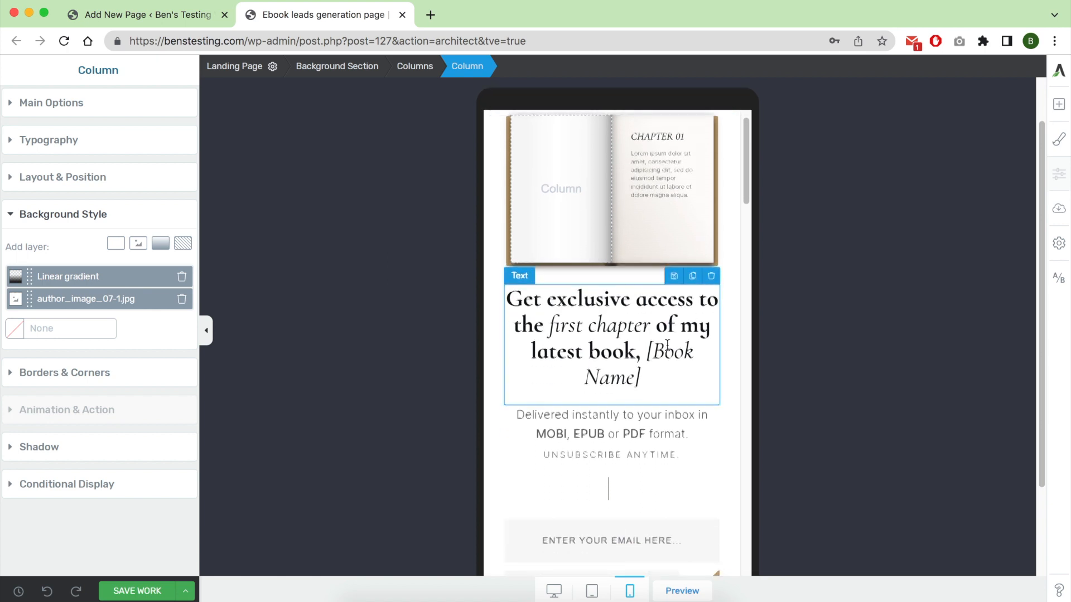
{"action": "scroll", "coordinate": [667, 345], "scroll_direction": "down", "scroll_amount": 3}
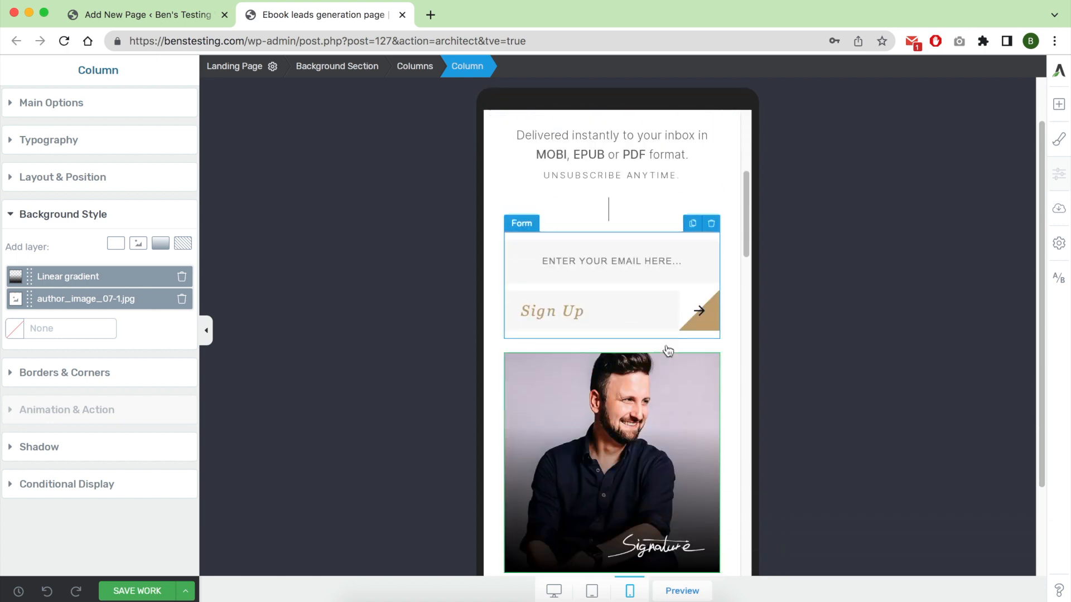
{"action": "scroll", "coordinate": [608, 323], "scroll_direction": "down", "scroll_amount": 15}
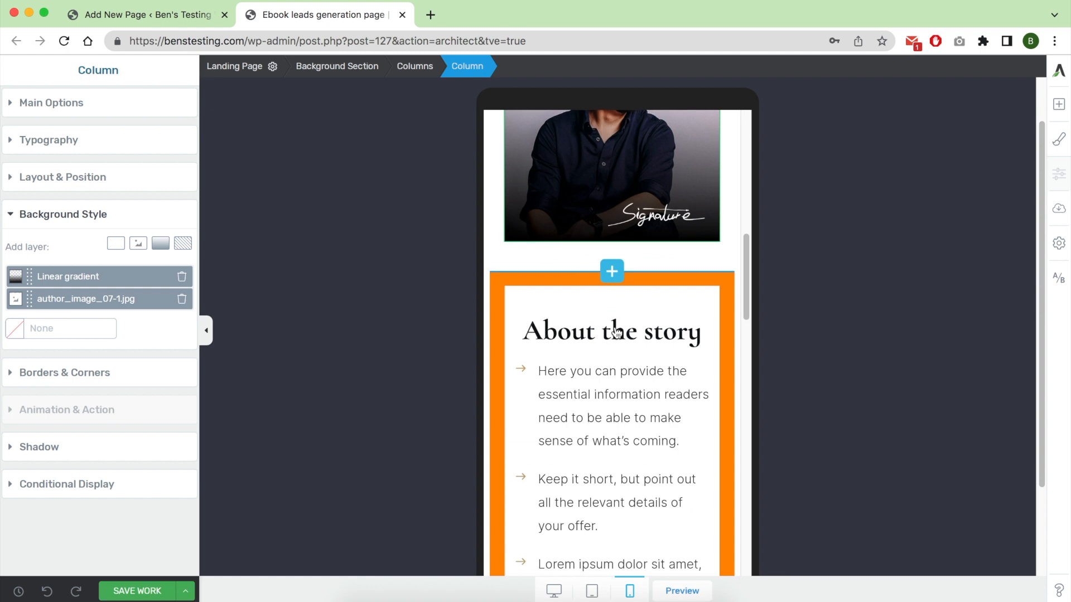
{"action": "scroll", "coordinate": [615, 329], "scroll_direction": "down", "scroll_amount": 10}
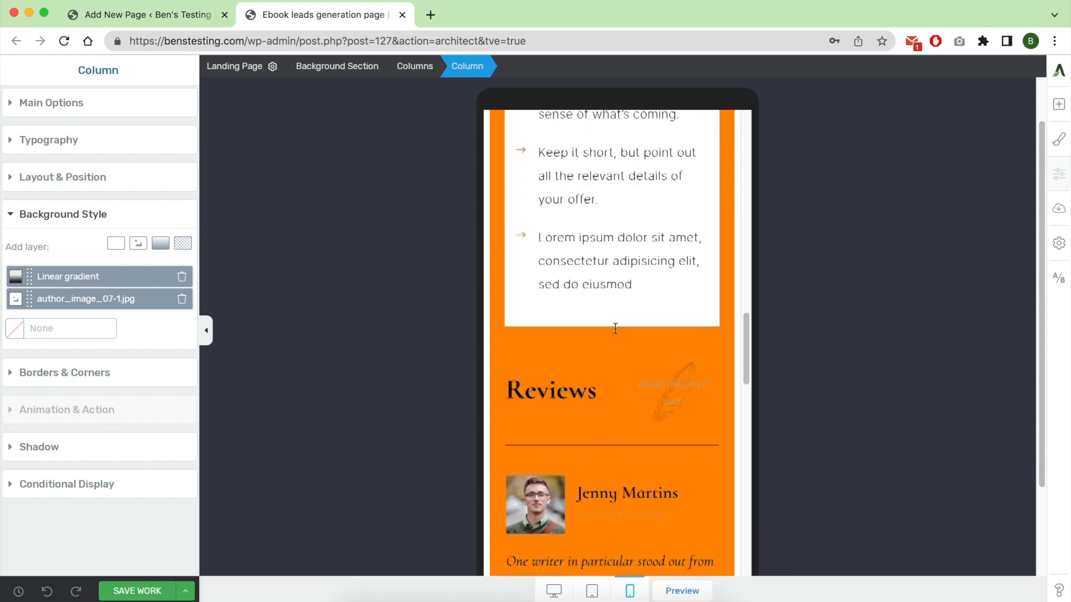
{"action": "scroll", "coordinate": [615, 329], "scroll_direction": "down", "scroll_amount": 10}
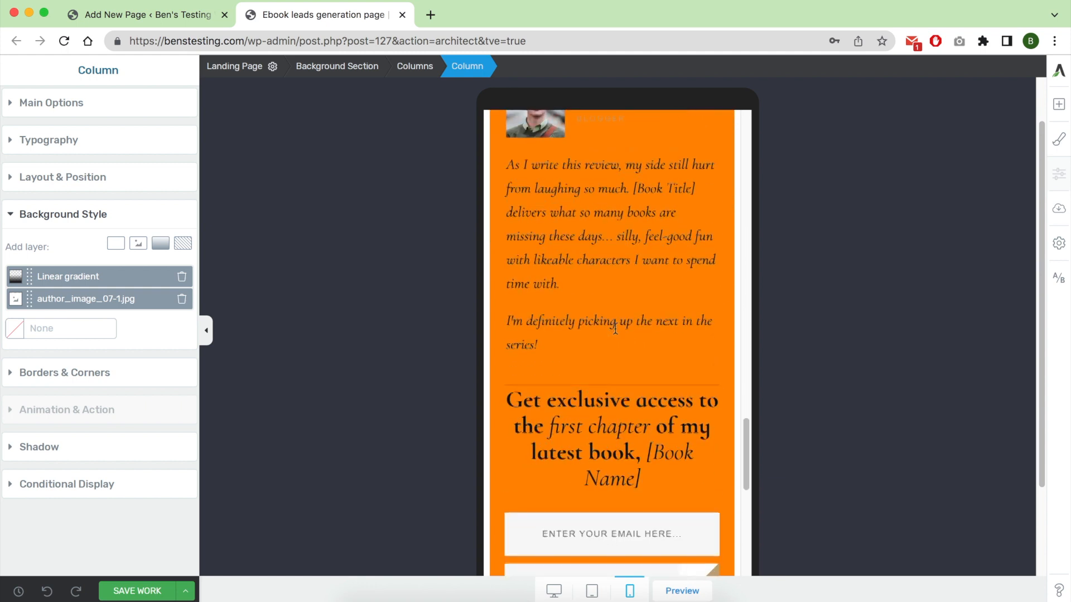
{"action": "scroll", "coordinate": [658, 435], "scroll_direction": "up", "scroll_amount": 2}
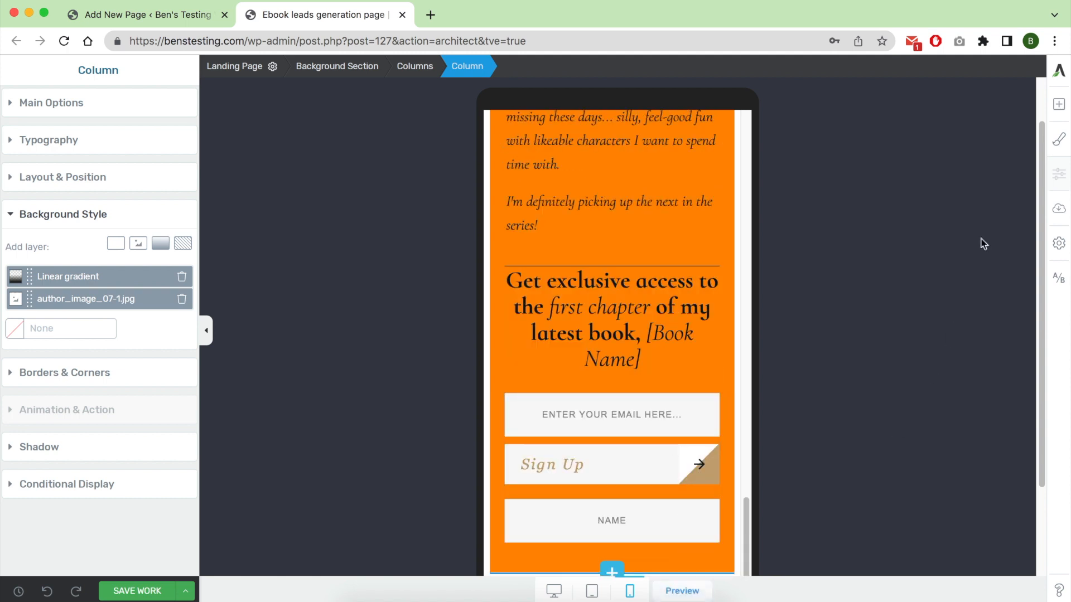
Return to the desktop layout, then save the page and open its preview.
{"action": "left_click", "coordinate": [550, 592]}
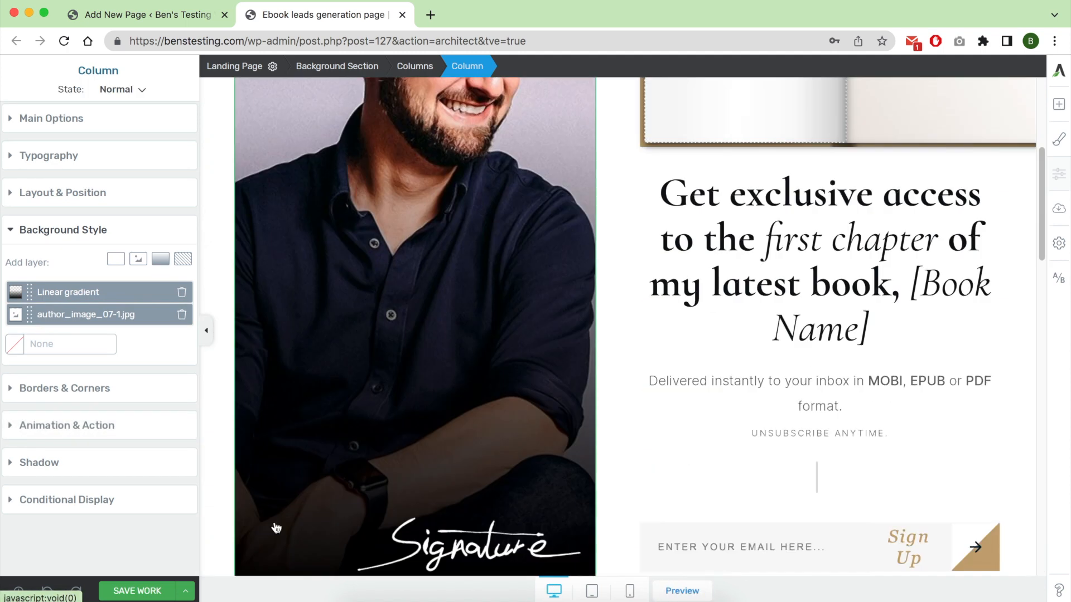
{"action": "left_click", "coordinate": [159, 593]}
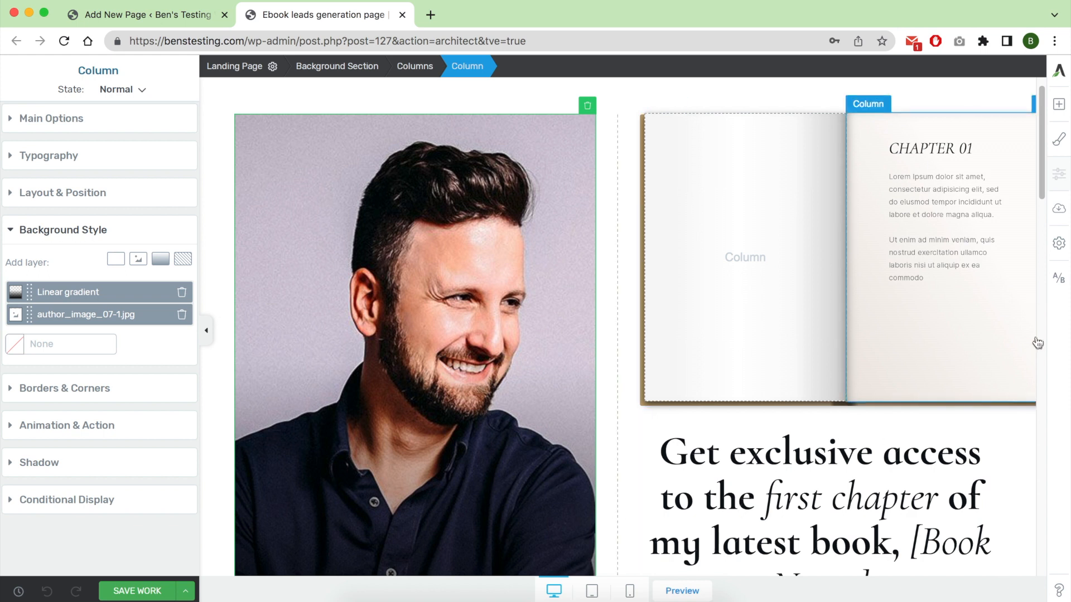
{"action": "left_click", "coordinate": [184, 595]}
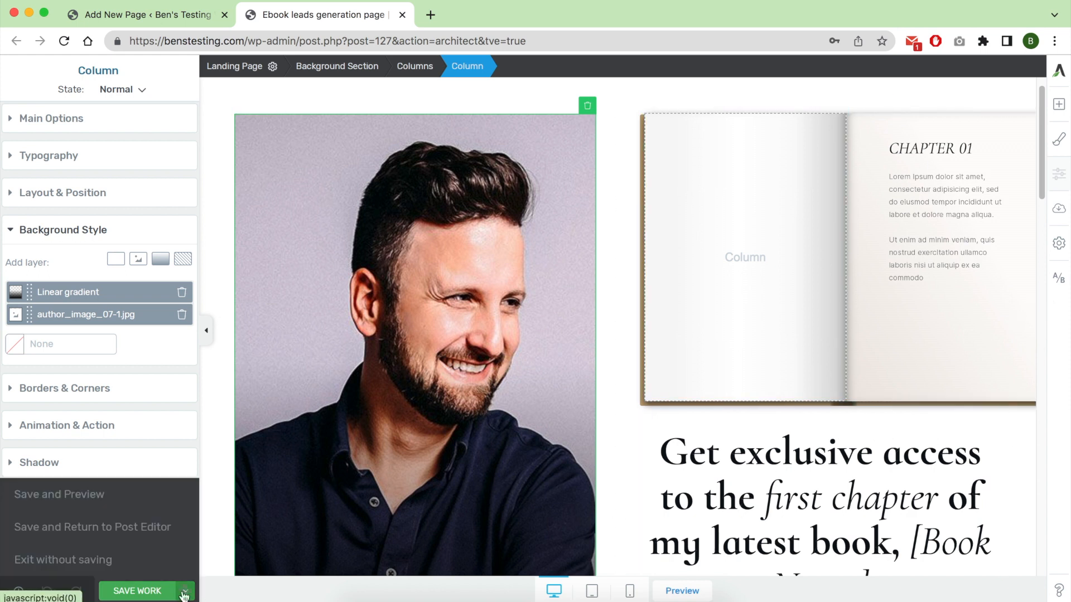
{"action": "left_click", "coordinate": [110, 498]}
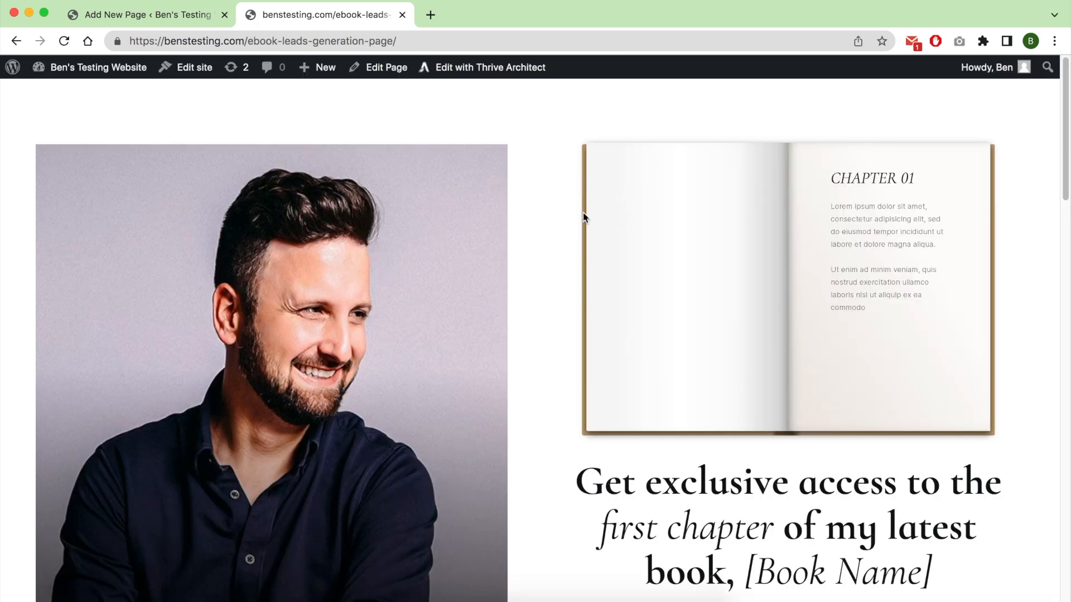
Examine the previewed page from the author photo through the reviews to the added heading and sign-up form.
{"action": "scroll", "coordinate": [555, 234], "scroll_direction": "down", "scroll_amount": 8}
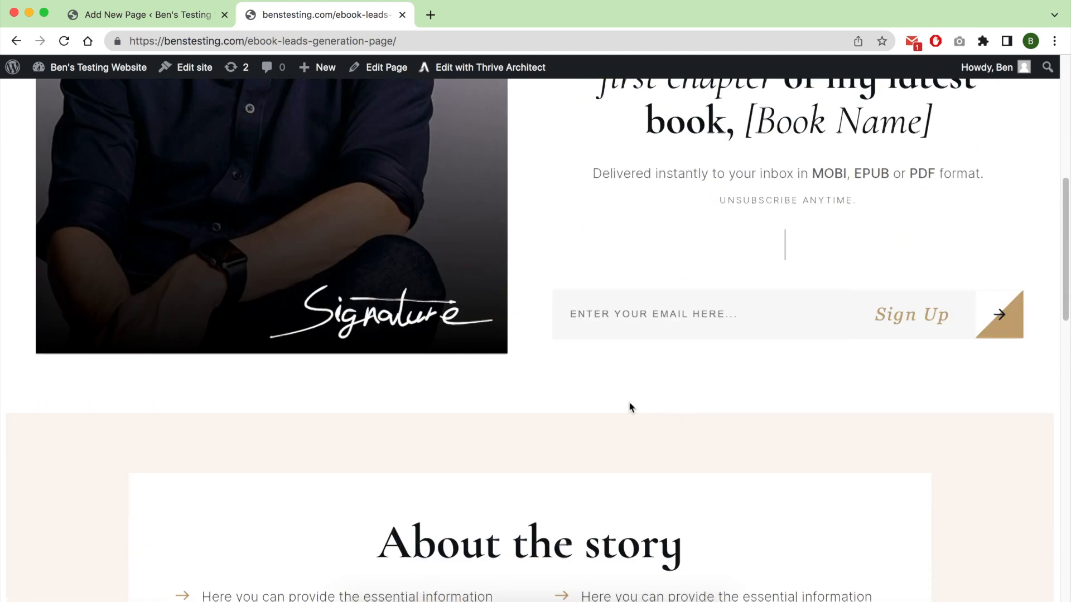
{"action": "scroll", "coordinate": [630, 407], "scroll_direction": "down", "scroll_amount": 8}
{"action": "left_click_drag", "start_coordinate": [670, 323], "coordinate": [522, 149]}
{"action": "scroll", "coordinate": [574, 338], "scroll_direction": "down", "scroll_amount": 7}
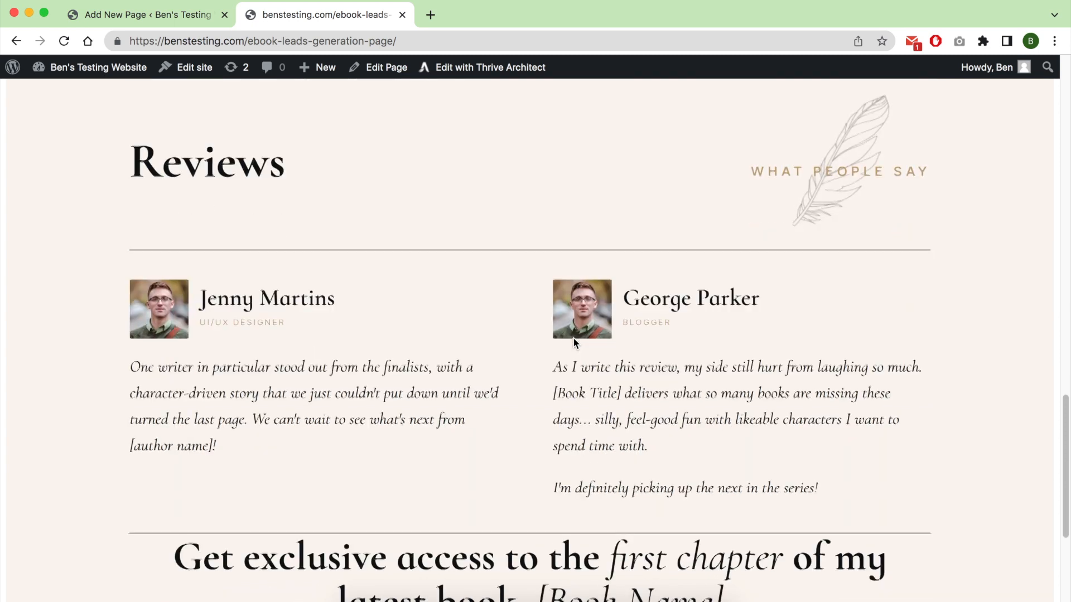
{"action": "left_click_drag", "start_coordinate": [480, 306], "coordinate": [719, 446]}
{"action": "scroll", "coordinate": [714, 452], "scroll_direction": "down", "scroll_amount": 4}
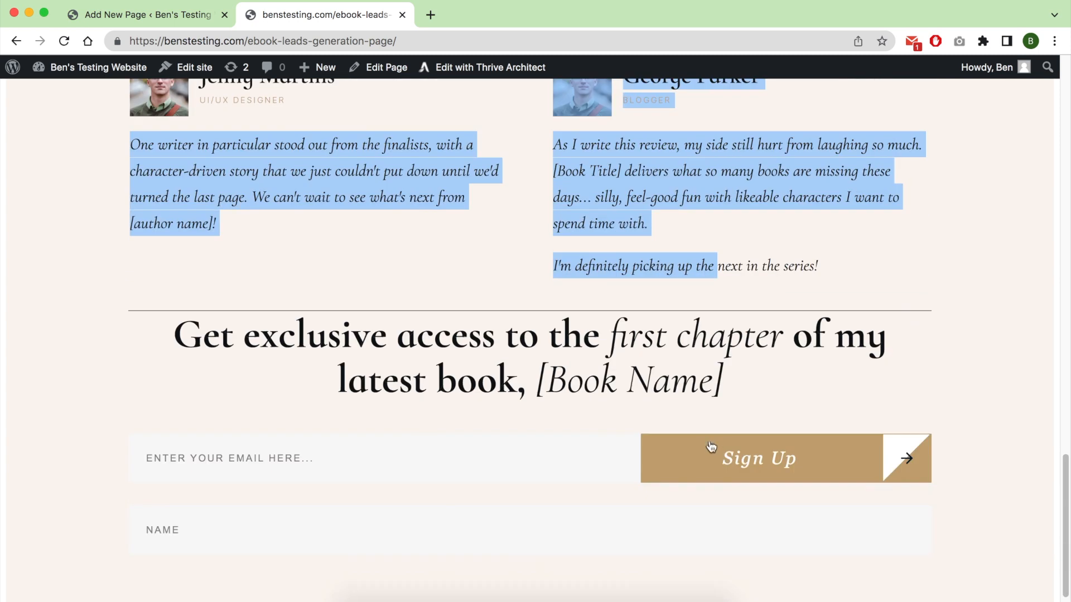
{"action": "left_click", "coordinate": [534, 374]}
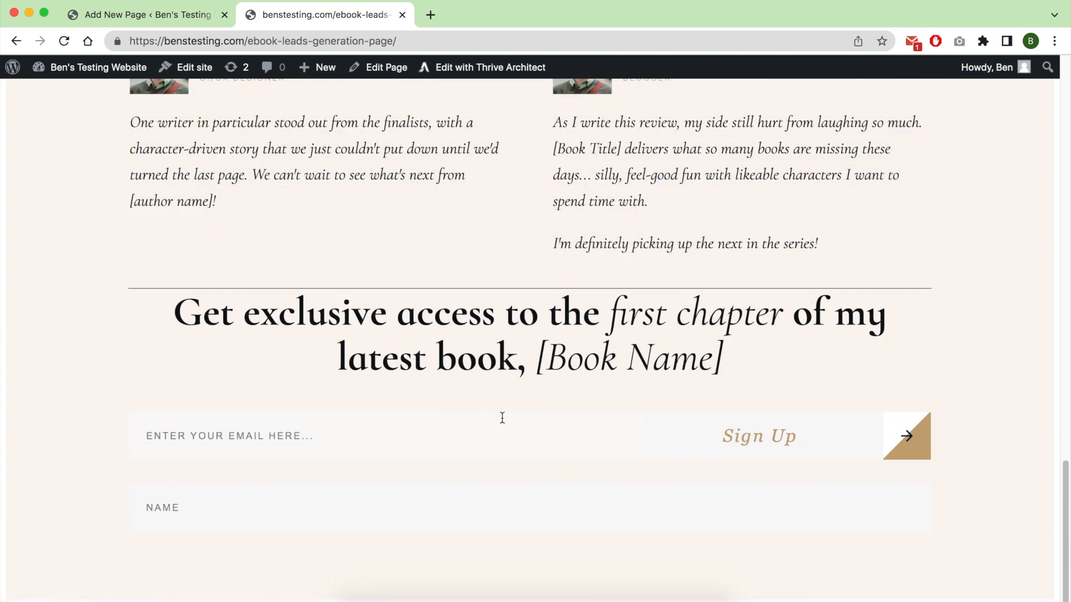
Publish a new page titled "Ebook sales page" and start it in Thrive Architect as a pre-built landing page.
{"action": "scroll", "coordinate": [515, 335], "scroll_direction": "up", "scroll_amount": 20}
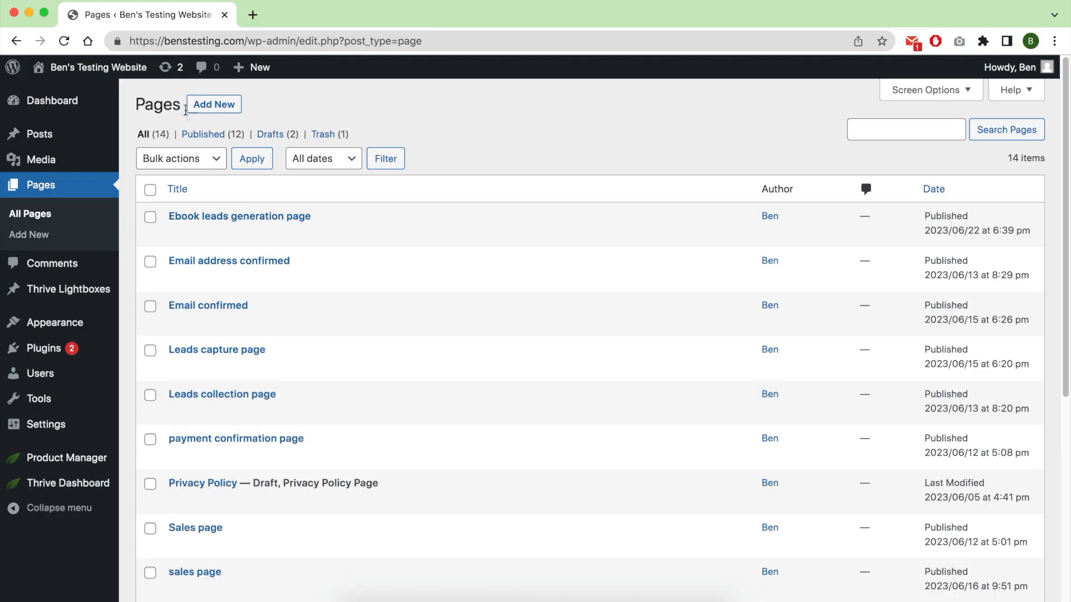
{"action": "left_click", "coordinate": [212, 104]}
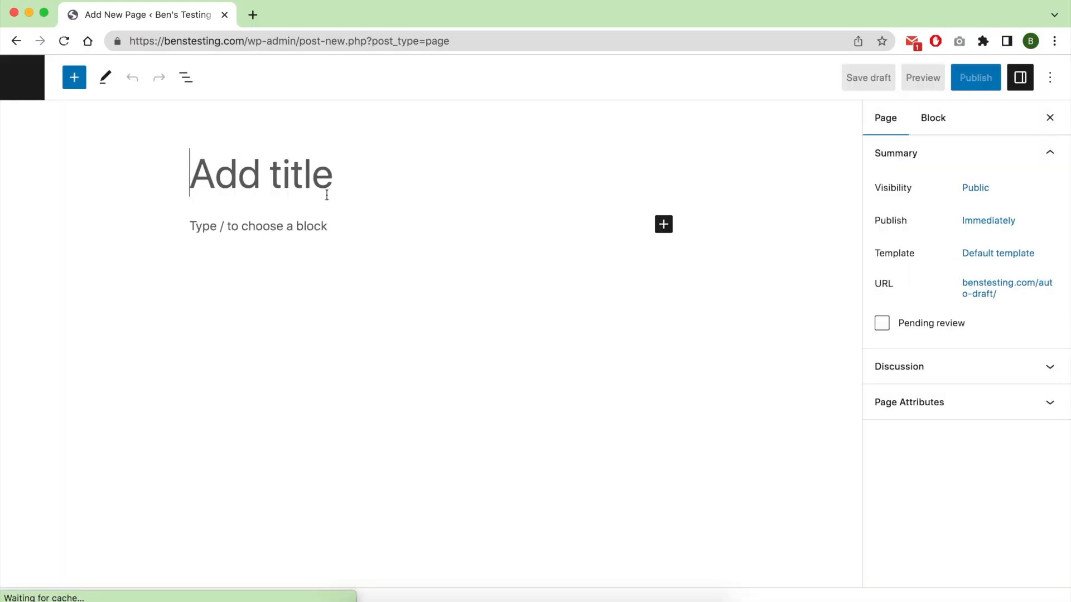
{"action": "type", "text": "Ebook sales page"}
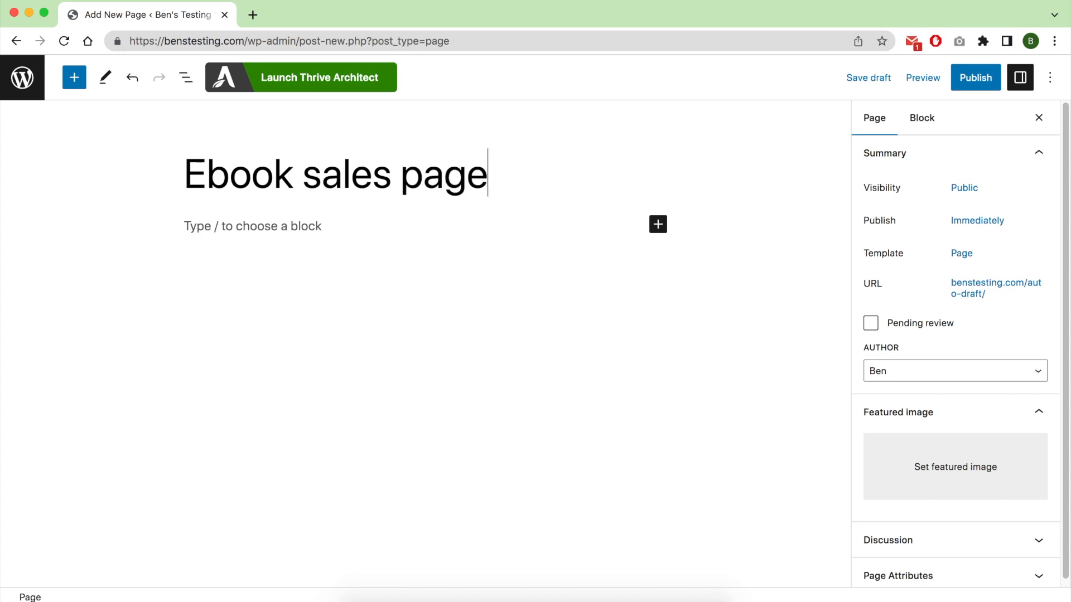
{"action": "left_click", "coordinate": [975, 78]}
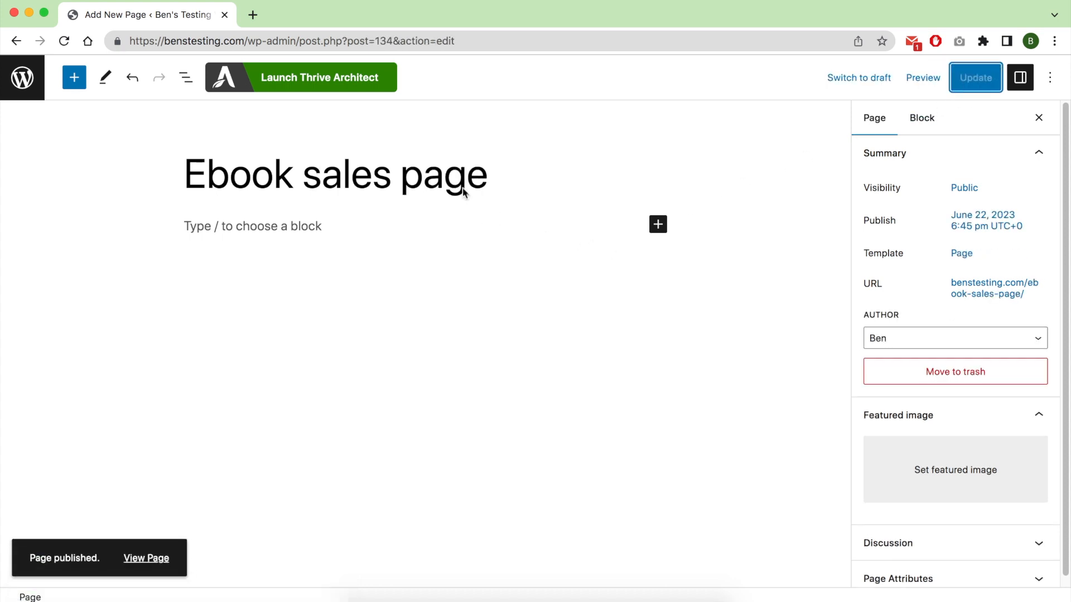
{"action": "left_click", "coordinate": [345, 84]}
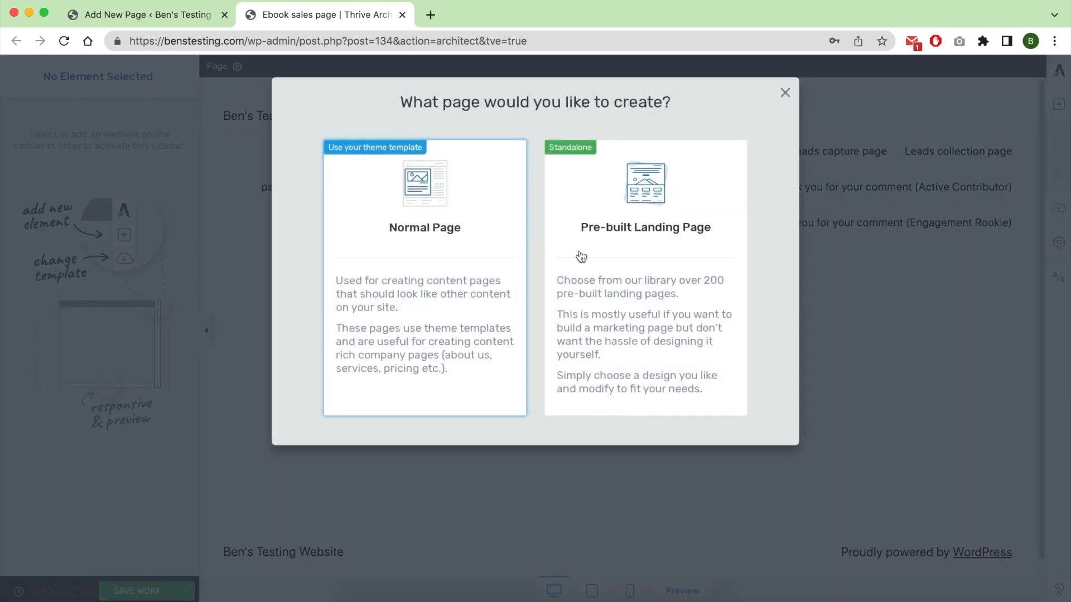
{"action": "left_click", "coordinate": [581, 256]}
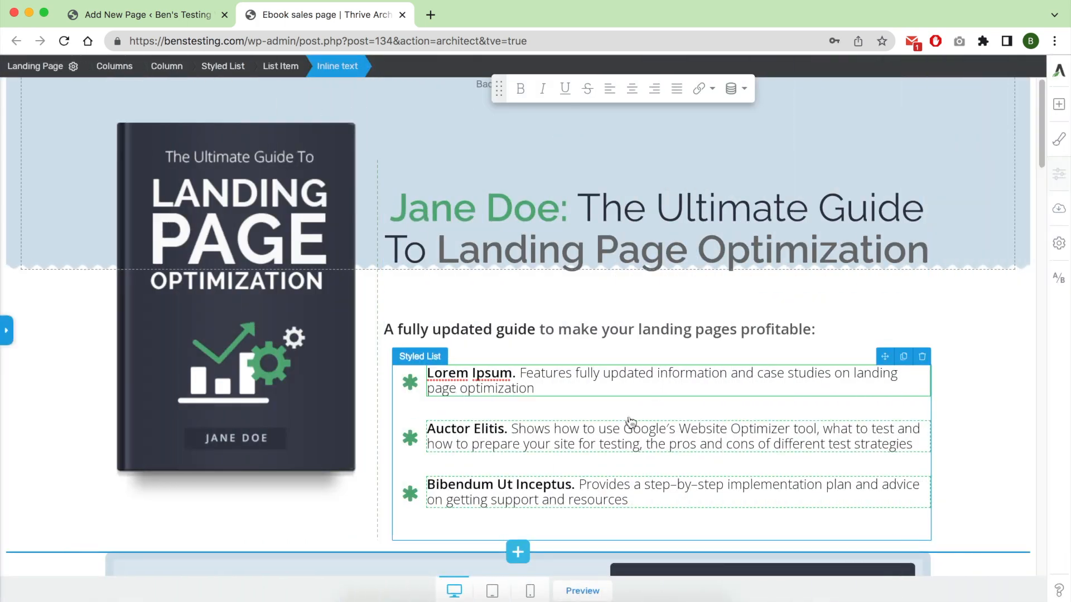
Set the "Click here to buy now" button's link to open in a new tab.
{"action": "scroll", "coordinate": [630, 421], "scroll_direction": "down", "scroll_amount": 5}
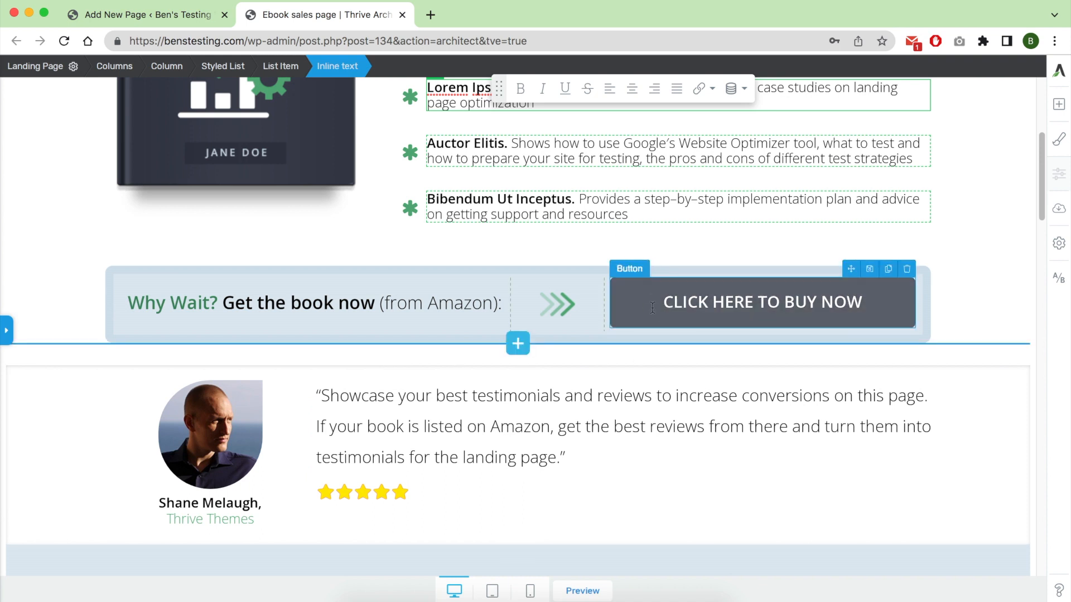
{"action": "left_click", "coordinate": [632, 318]}
{"action": "left_click", "coordinate": [616, 291]}
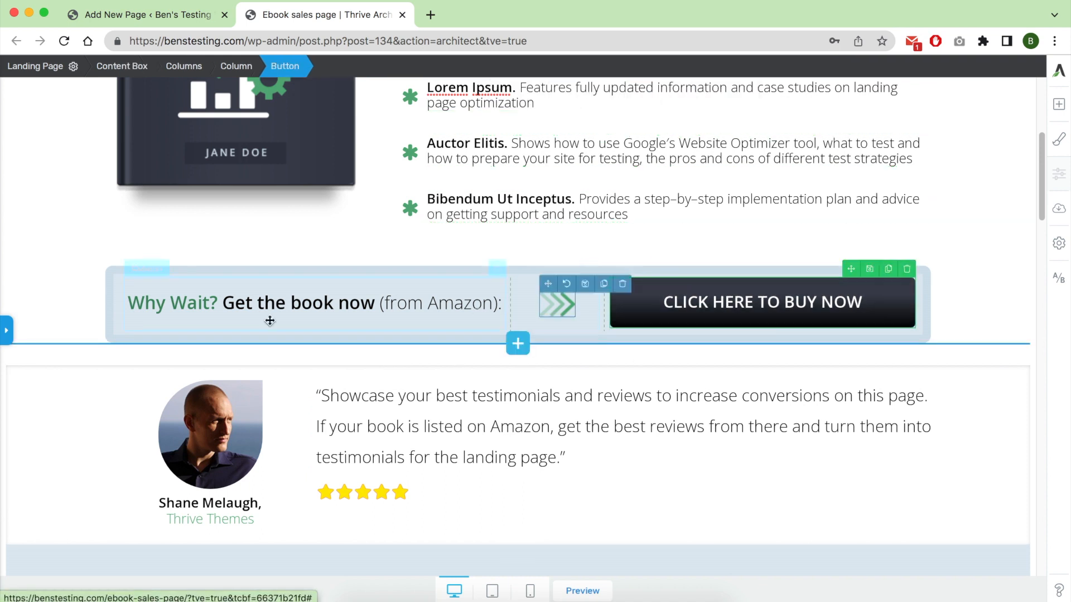
{"action": "left_click", "coordinate": [6, 330]}
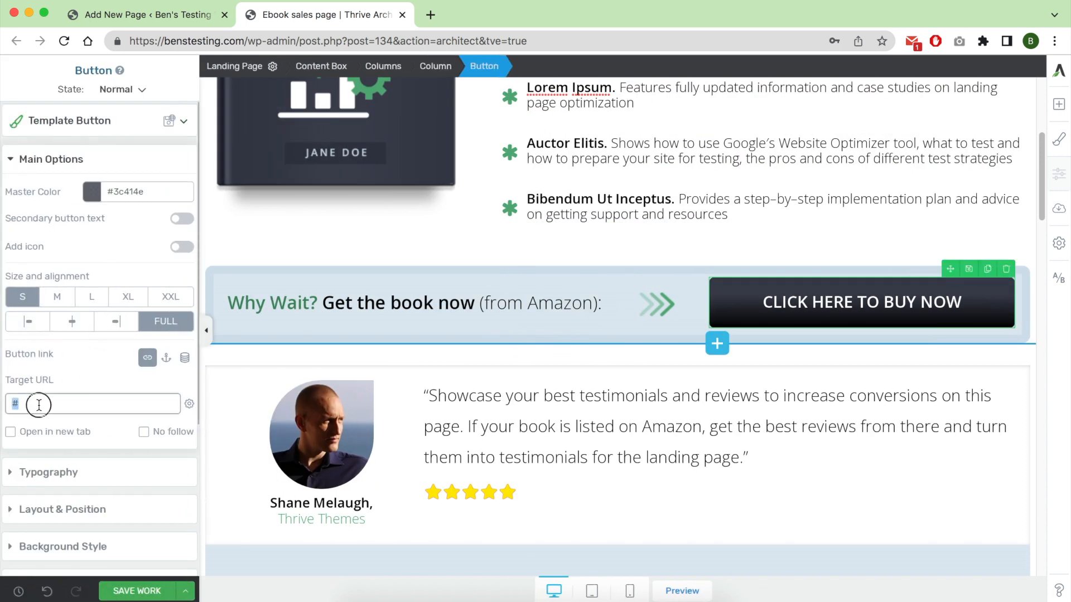
{"action": "left_click", "coordinate": [45, 437]}
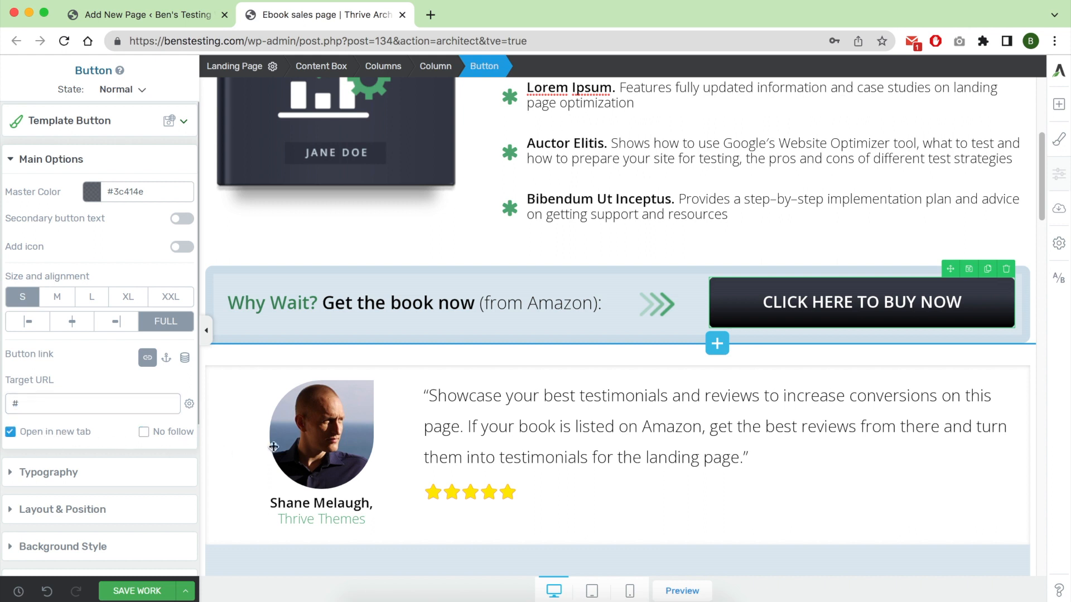
Examine the sales page from the benefit sections through the author bio and testimonials to the Amazon offer and footer.
{"action": "scroll", "coordinate": [613, 428], "scroll_direction": "down", "scroll_amount": 2}
{"action": "scroll", "coordinate": [613, 428], "scroll_direction": "down", "scroll_amount": 8}
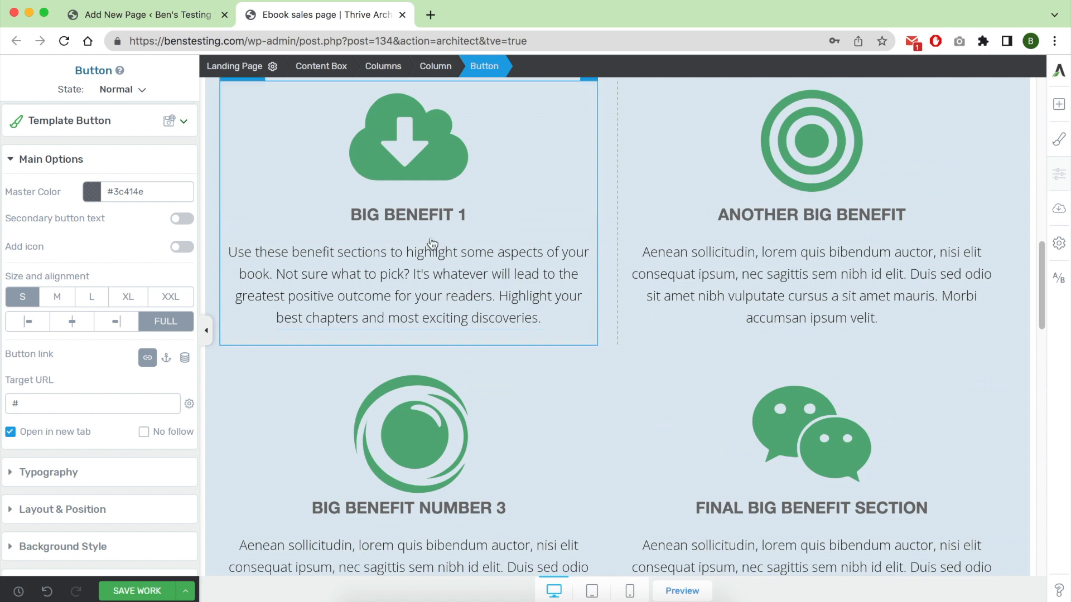
{"action": "scroll", "coordinate": [539, 416], "scroll_direction": "down", "scroll_amount": 3}
{"action": "scroll", "coordinate": [539, 416], "scroll_direction": "down", "scroll_amount": 7}
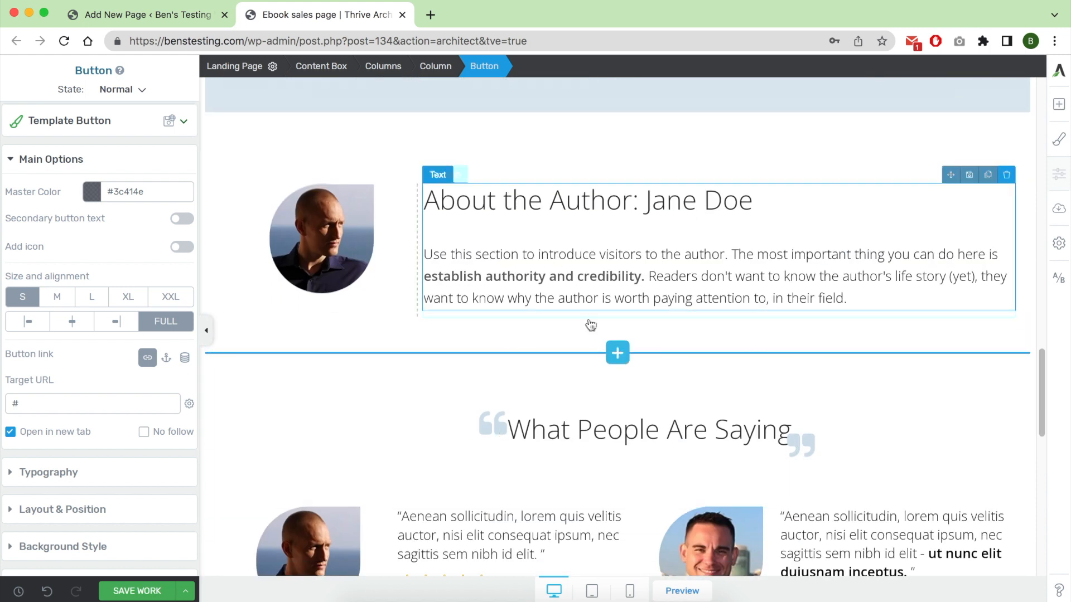
{"action": "scroll", "coordinate": [586, 435], "scroll_direction": "down", "scroll_amount": 2}
{"action": "scroll", "coordinate": [586, 434], "scroll_direction": "down", "scroll_amount": 4}
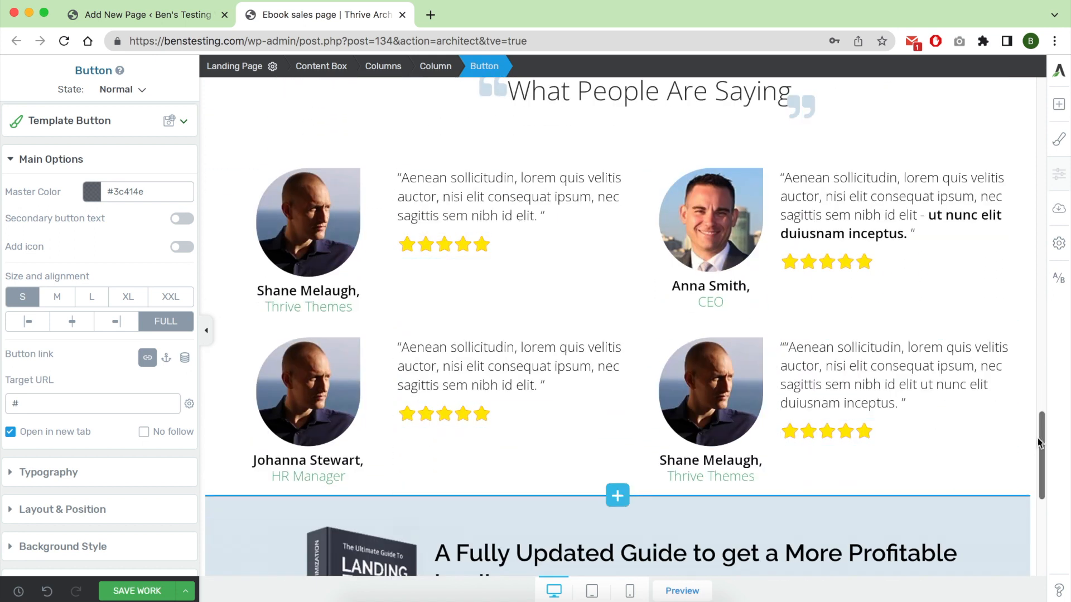
{"action": "left_click_drag", "start_coordinate": [1040, 434], "coordinate": [1047, 509]}
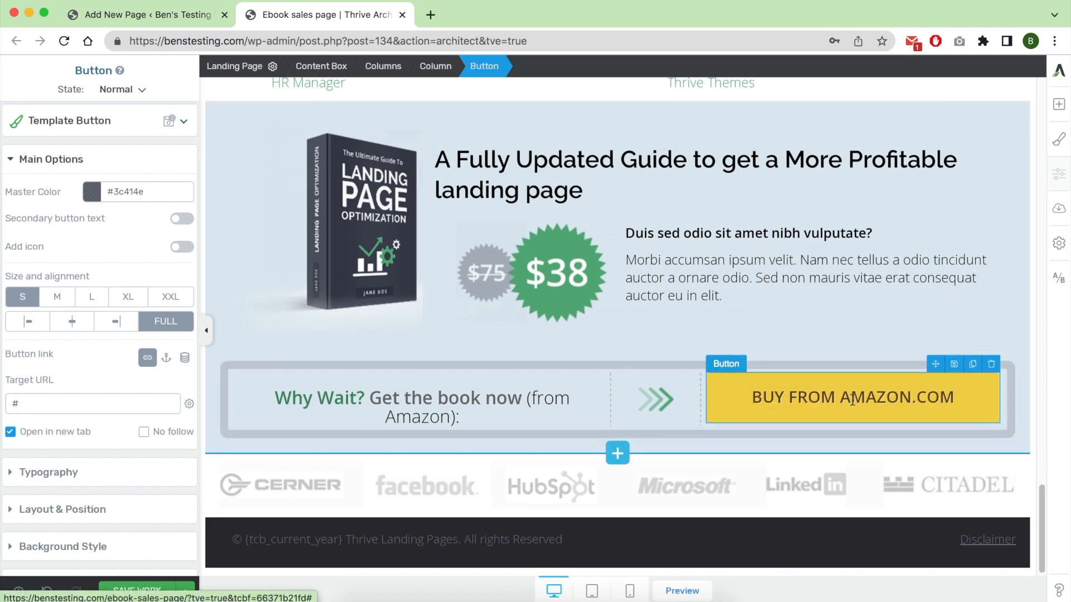
{"action": "scroll", "coordinate": [528, 390], "scroll_direction": "down", "scroll_amount": 1}
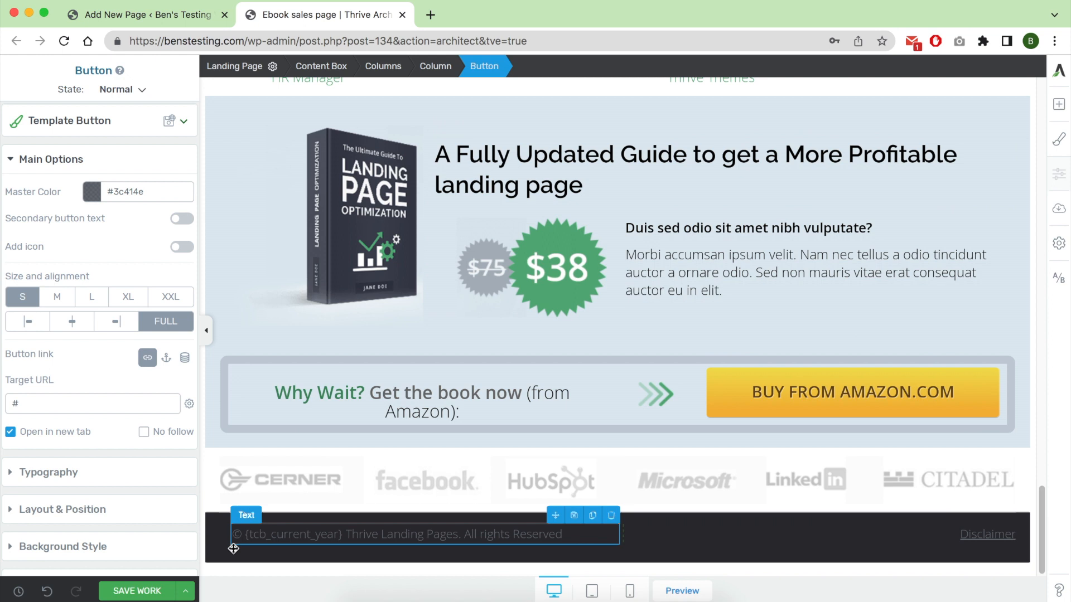
Switch the page to the tablet layout and check the testimonials and the book offer section.
{"action": "left_click", "coordinate": [592, 592]}
{"action": "left_click_drag", "start_coordinate": [896, 387], "coordinate": [932, 540]}
{"action": "scroll", "coordinate": [932, 541], "scroll_direction": "down", "scroll_amount": 10}
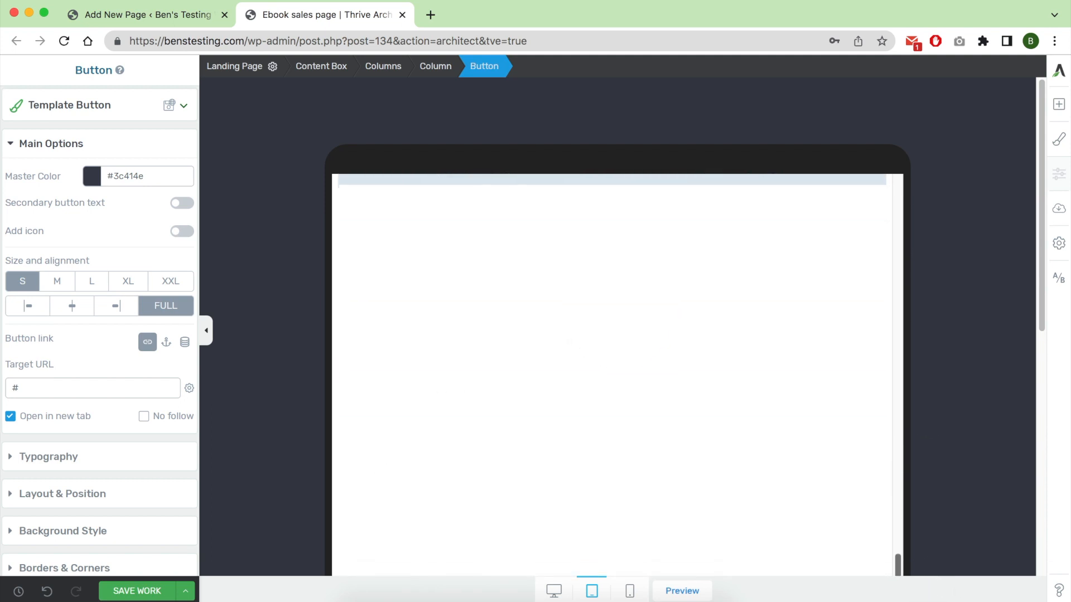
{"action": "scroll", "coordinate": [851, 430], "scroll_direction": "down", "scroll_amount": 10}
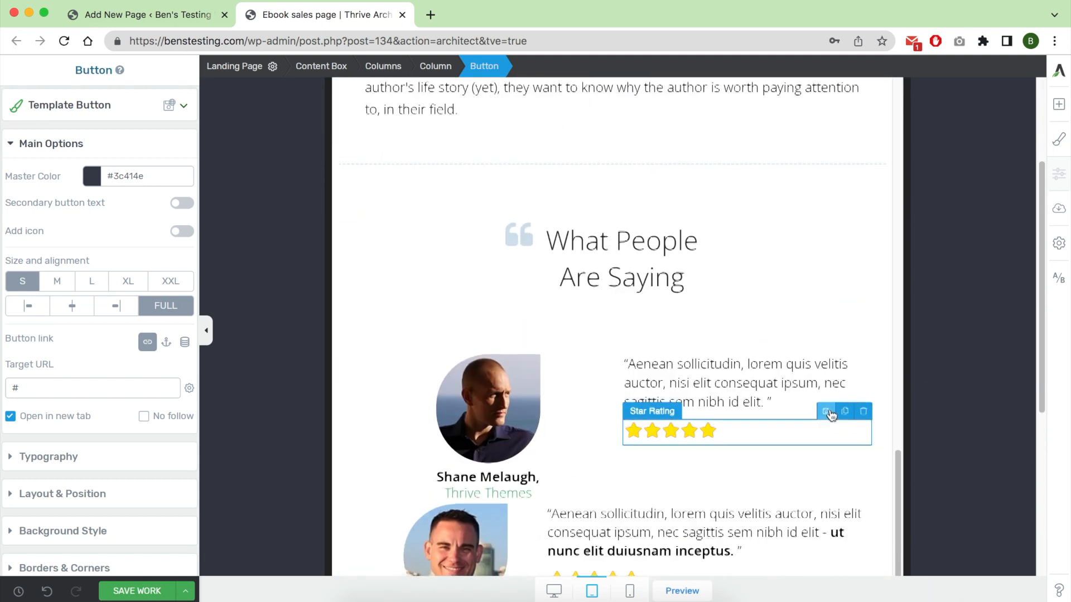
{"action": "scroll", "coordinate": [710, 455], "scroll_direction": "down", "scroll_amount": 10}
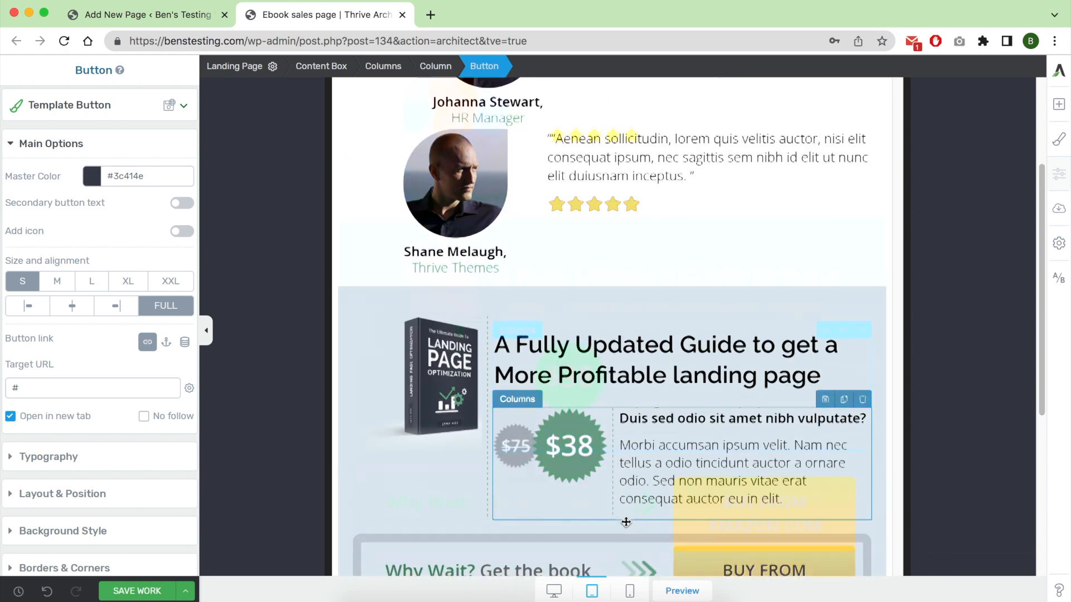
Switch the page to the mobile layout and check its sections down to the footer.
{"action": "left_click", "coordinate": [630, 591]}
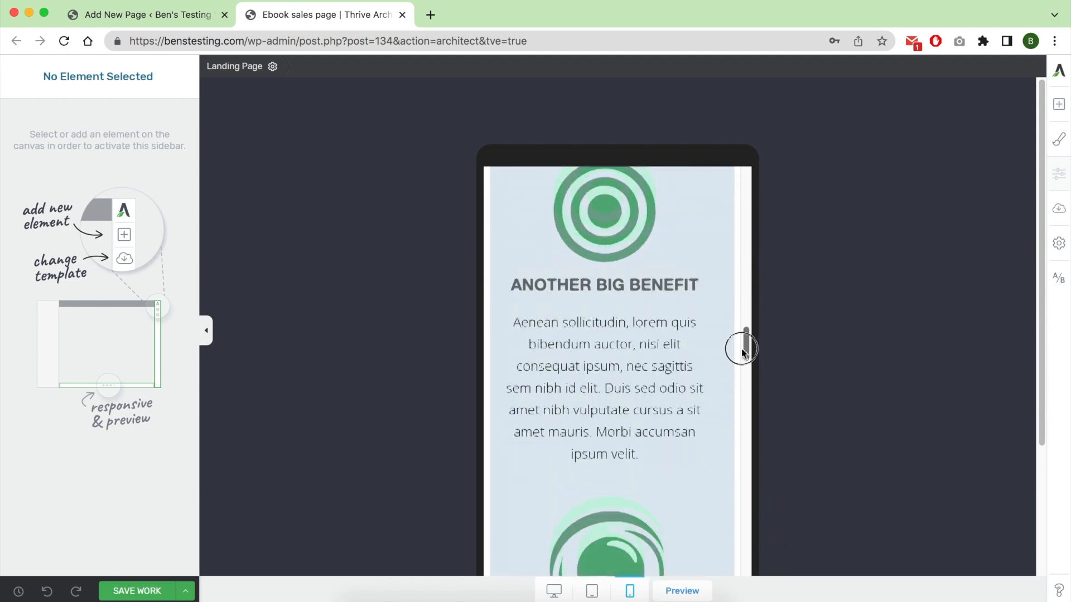
{"action": "left_click_drag", "start_coordinate": [745, 385], "coordinate": [755, 576]}
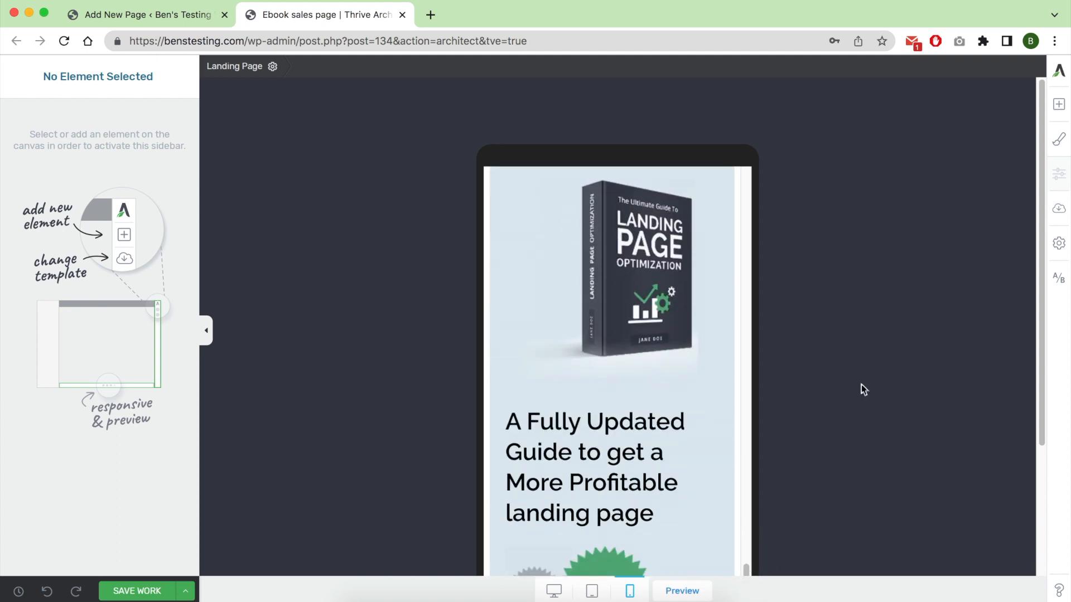
{"action": "scroll", "coordinate": [863, 389], "scroll_direction": "down", "scroll_amount": 3}
{"action": "left_click_drag", "start_coordinate": [747, 403], "coordinate": [745, 450]}
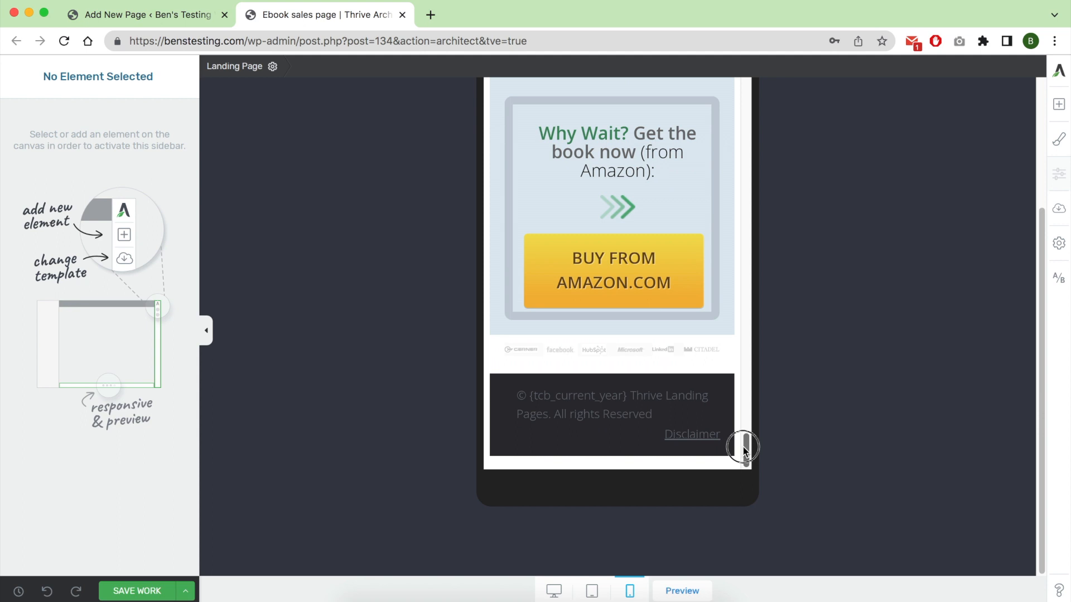
Save the sales page and return from the WordPress page editor to the list of pages.
{"action": "left_click", "coordinate": [133, 598]}
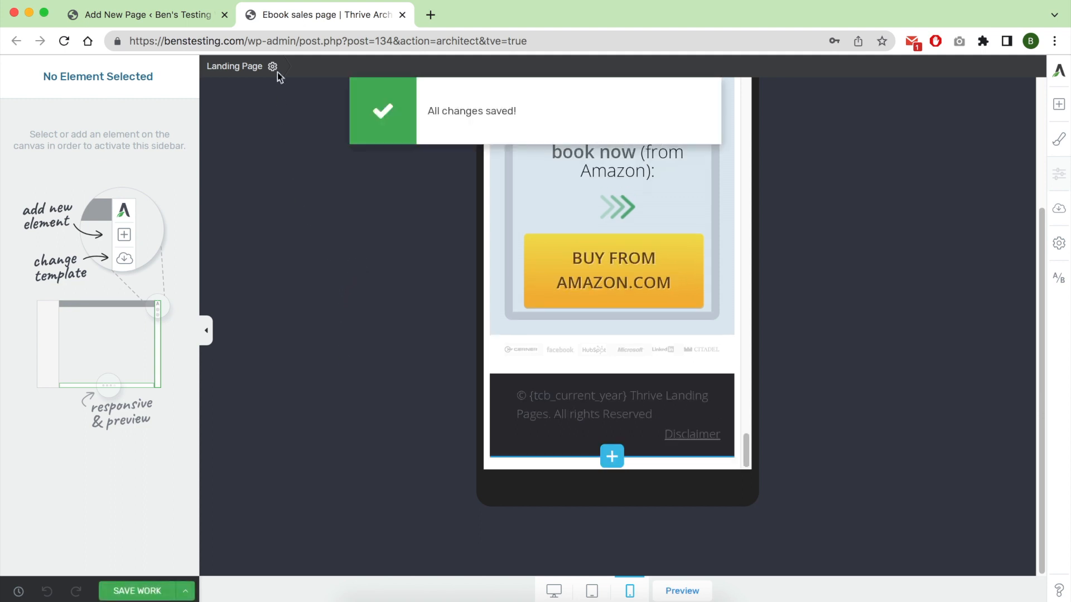
{"action": "left_click", "coordinate": [166, 13]}
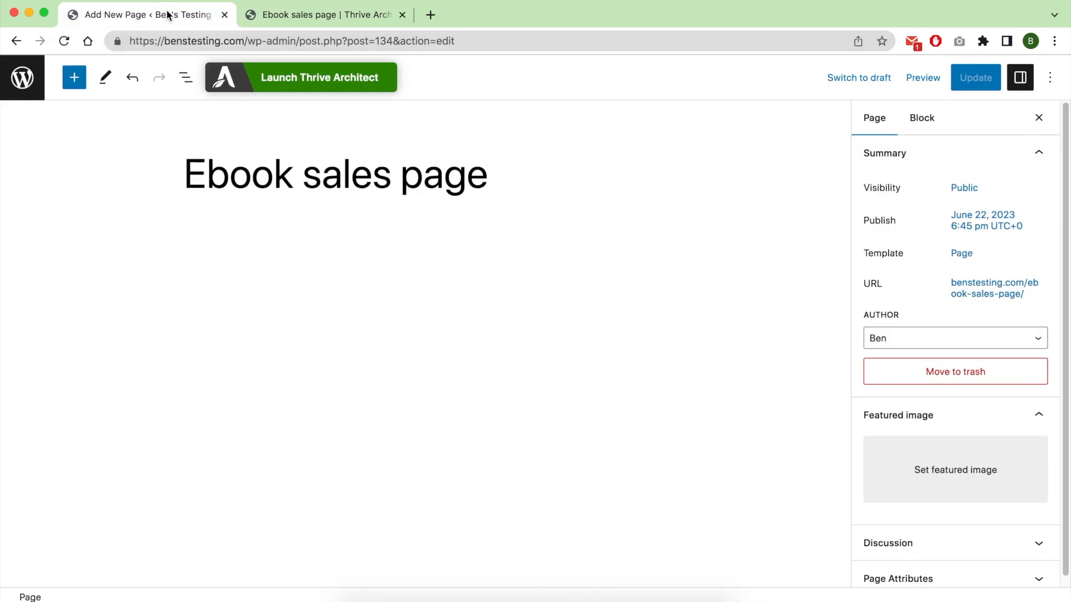
{"action": "left_click", "coordinate": [23, 78]}
Go back to the sales page in Thrive Architect and open its saved version as a preview.
{"action": "left_click", "coordinate": [391, 15]}
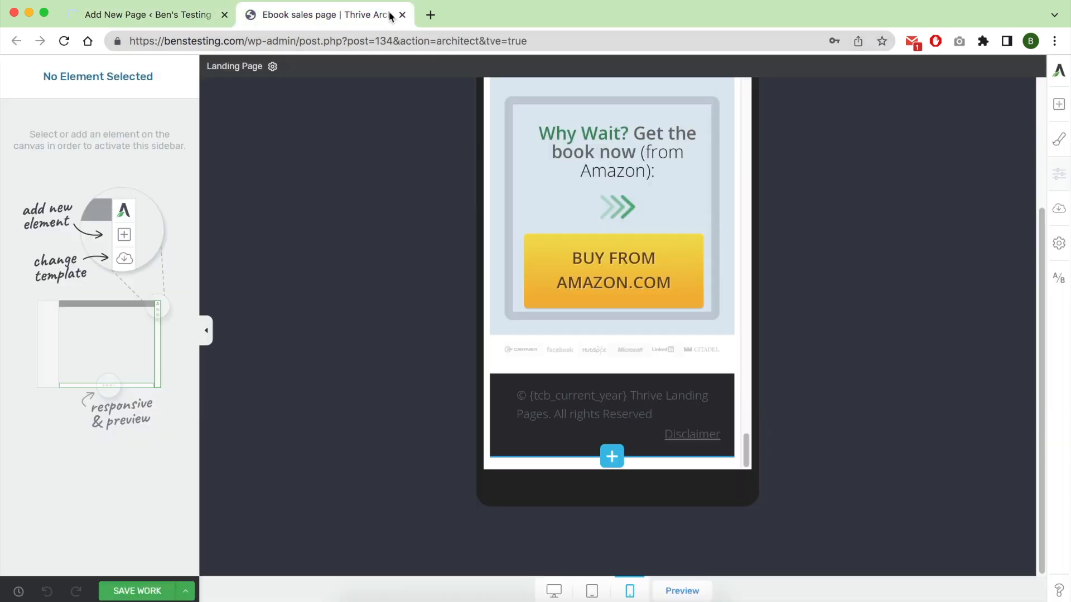
{"action": "left_click", "coordinate": [183, 593]}
{"action": "left_click", "coordinate": [160, 496]}
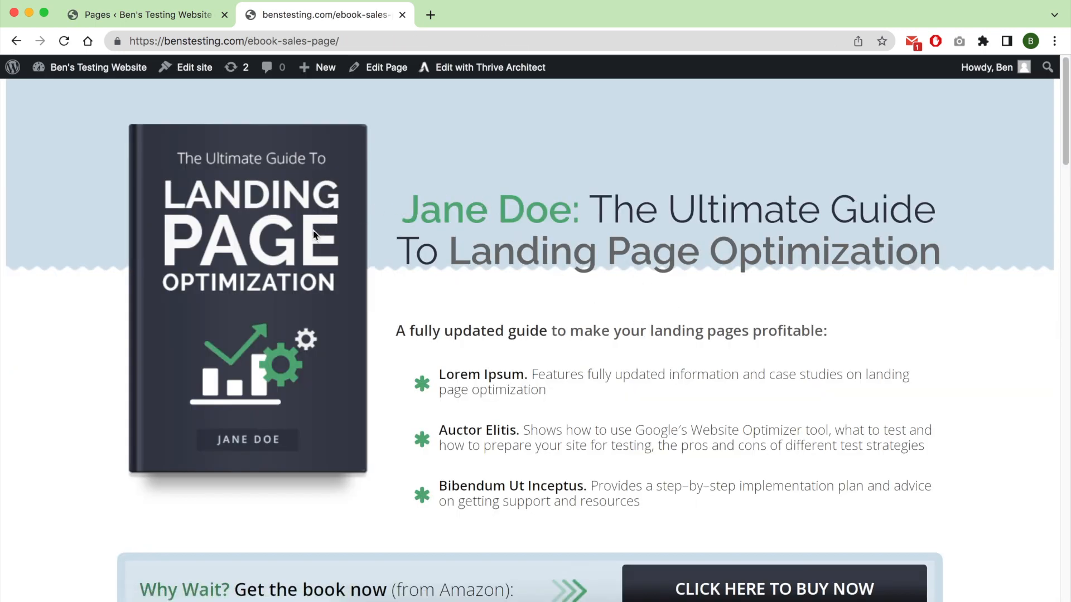
Examine the previewed sales page from the book cover down to the Amazon offer and close the preview.
{"action": "scroll", "coordinate": [314, 234], "scroll_direction": "down", "scroll_amount": 5}
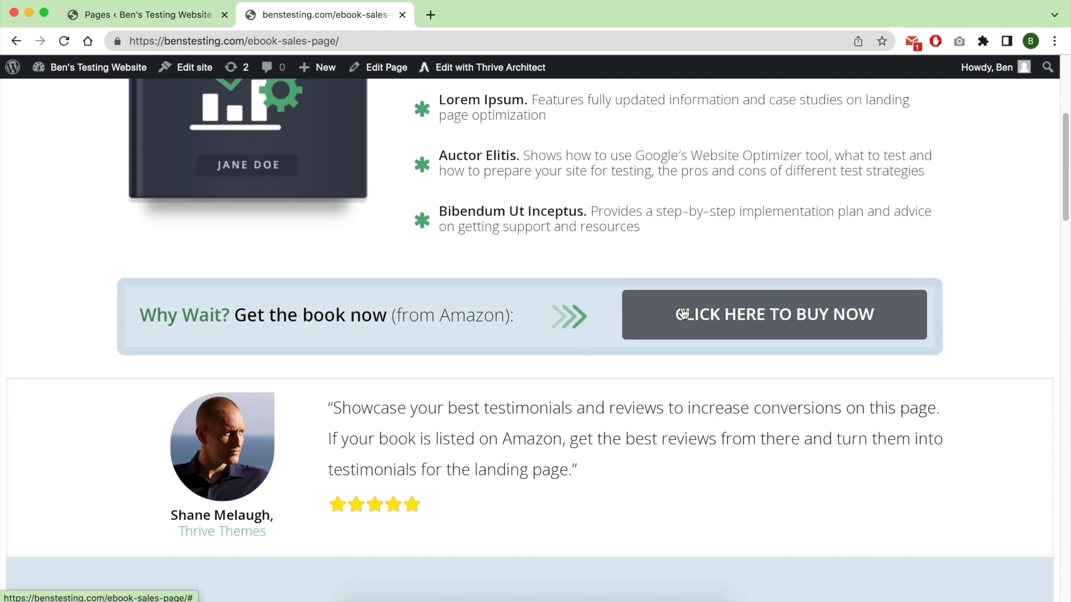
{"action": "scroll", "coordinate": [526, 361], "scroll_direction": "down", "scroll_amount": 9}
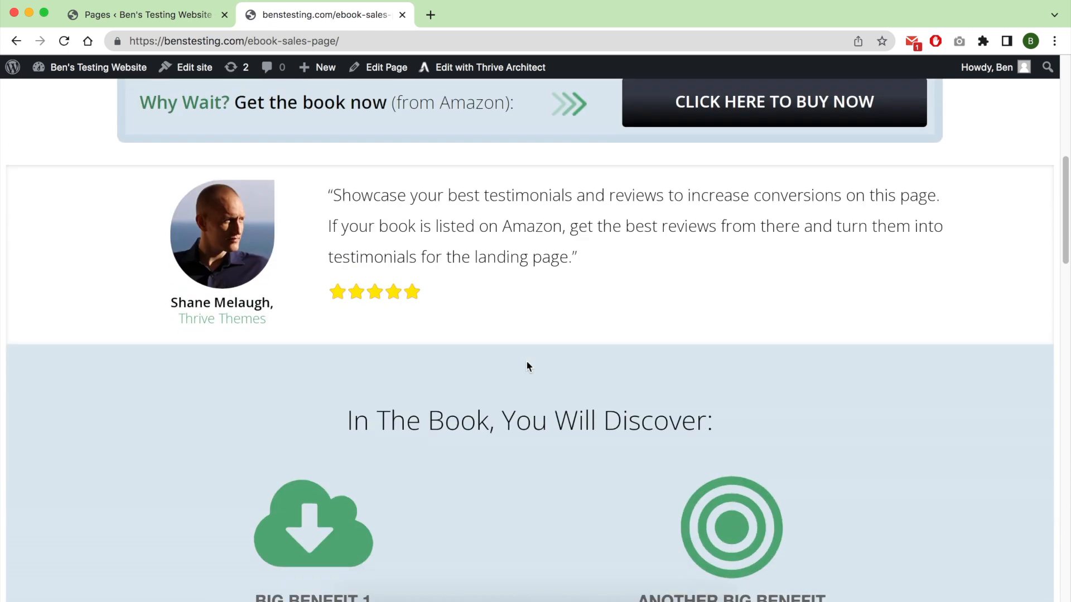
{"action": "scroll", "coordinate": [525, 343], "scroll_direction": "down", "scroll_amount": 15}
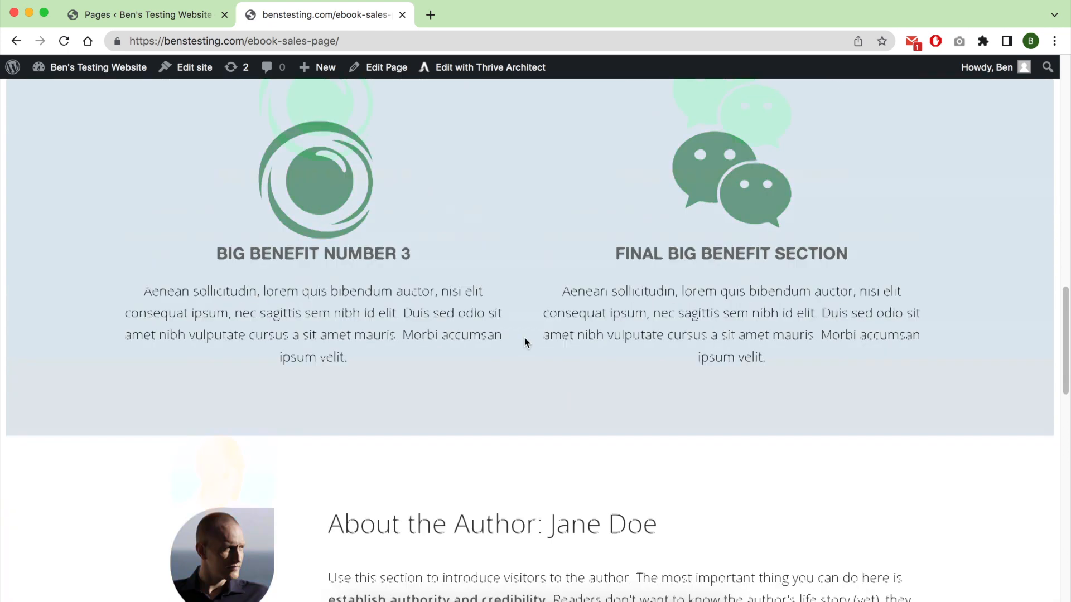
{"action": "scroll", "coordinate": [523, 337], "scroll_direction": "down", "scroll_amount": 9}
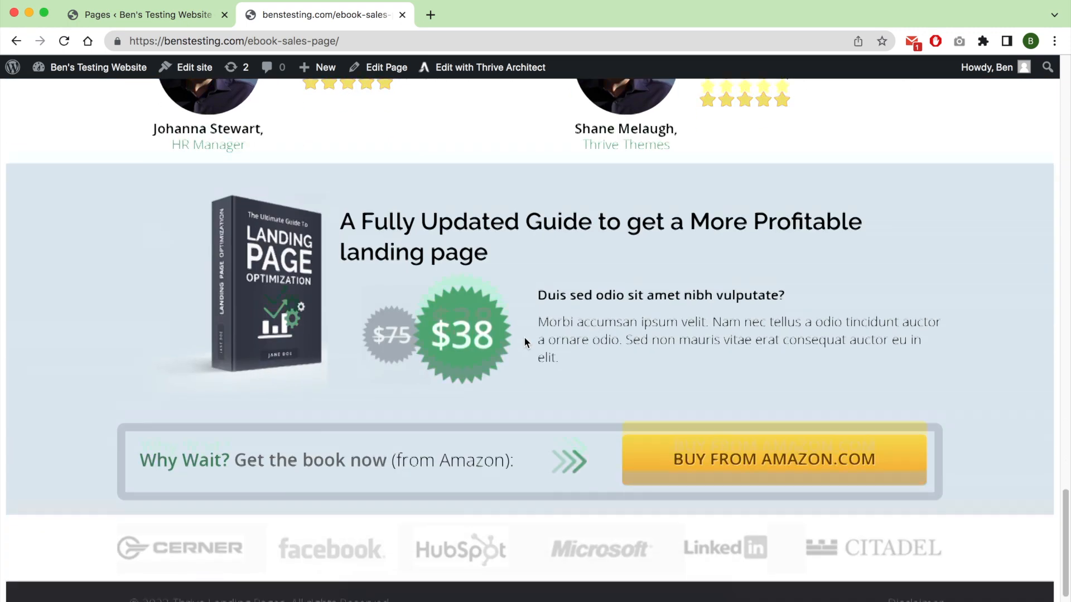
{"action": "left_click", "coordinate": [402, 16]}
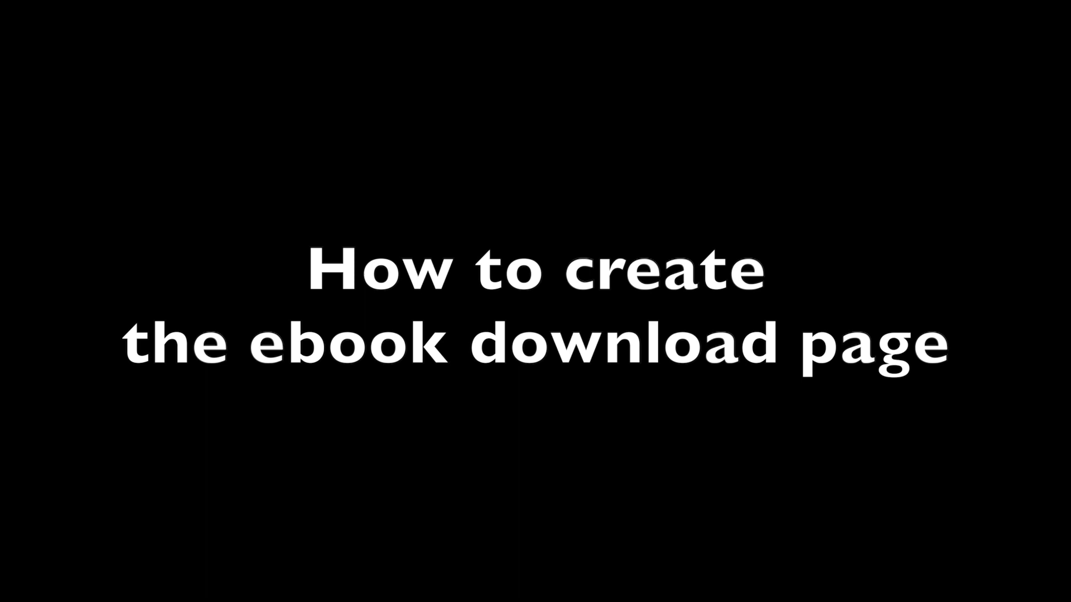
Publish a new page titled "Ebook download page" and open Thrive Architect's pre-built landing page library for it.
{"action": "left_click", "coordinate": [213, 104]}
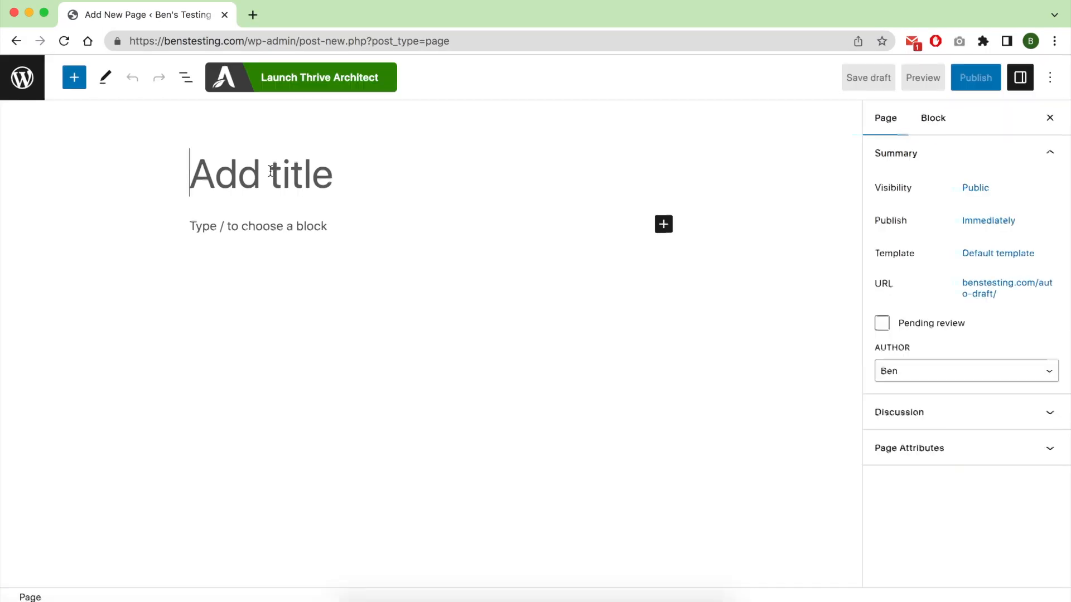
{"action": "type", "text": "Ebook download page"}
{"action": "left_click", "coordinate": [976, 77]}
{"action": "left_click", "coordinate": [301, 78]}
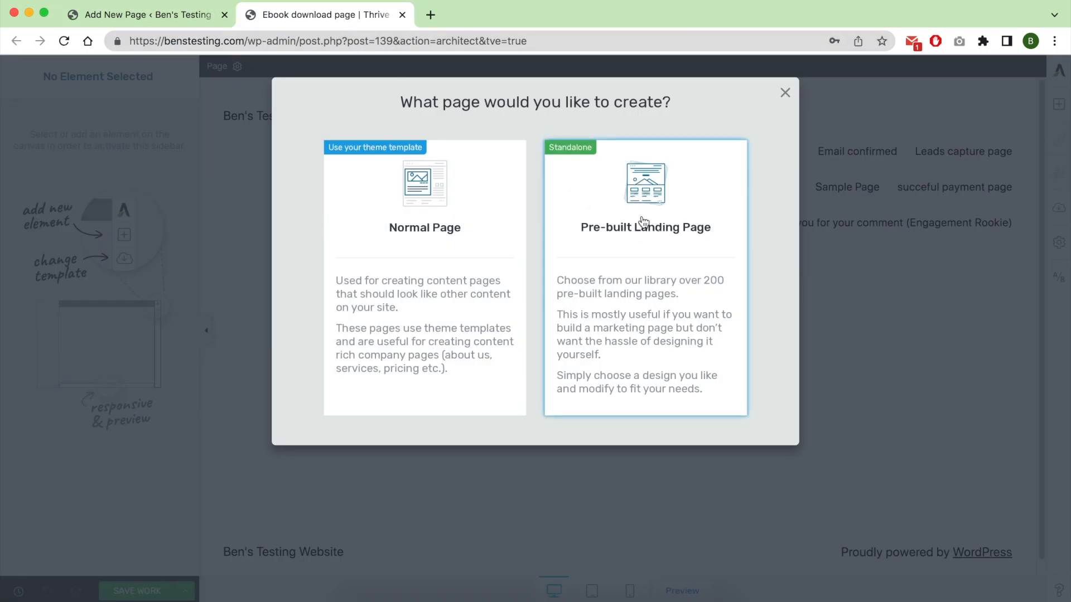
{"action": "left_click", "coordinate": [643, 221]}
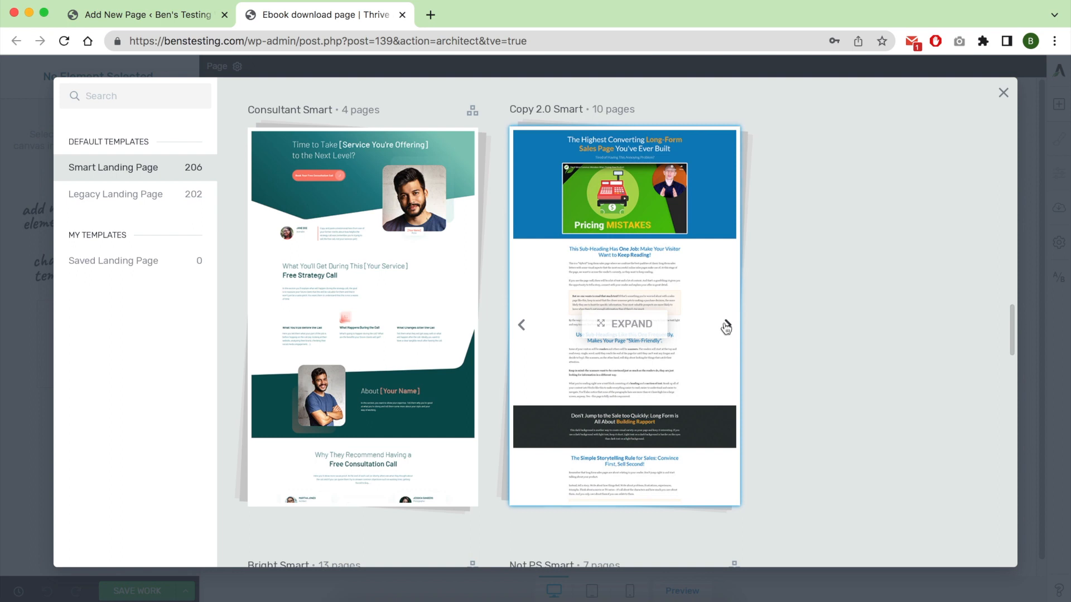
Apply the Copy 2.0 Smart Download Page template from the Copy 2.0 Smart set to the ebook download page.
{"action": "left_click", "coordinate": [727, 326]}
{"action": "left_click", "coordinate": [727, 326]}
{"action": "left_click", "coordinate": [727, 325]}
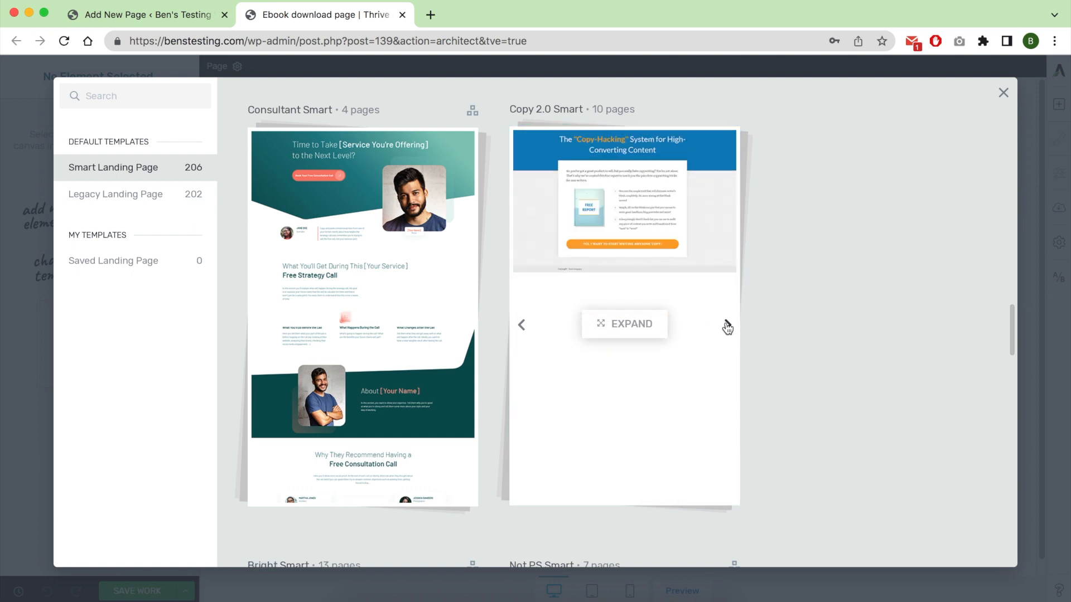
{"action": "left_click", "coordinate": [664, 220]}
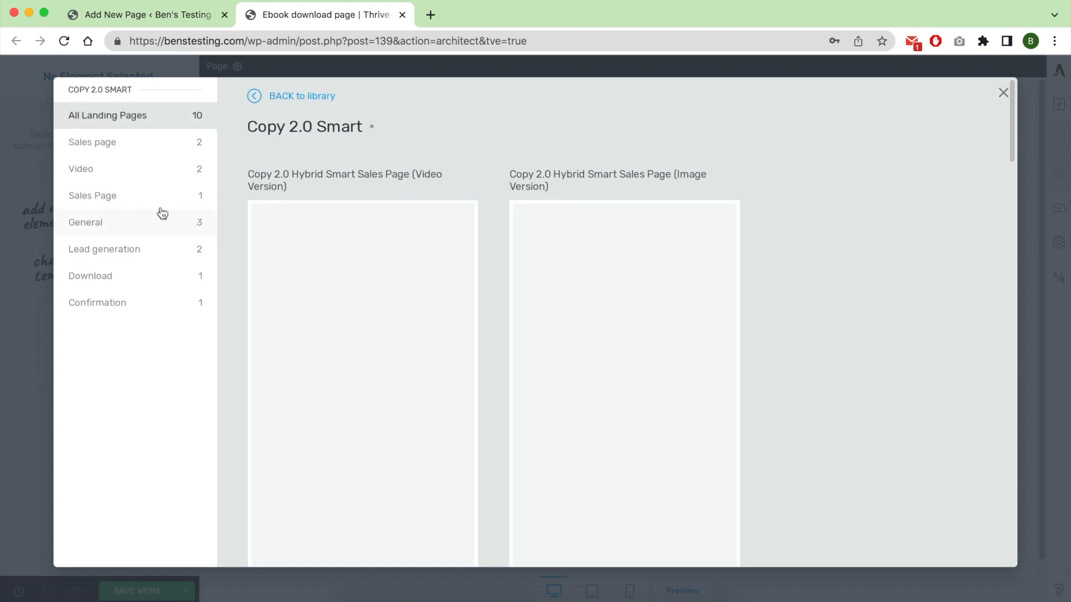
{"action": "left_click", "coordinate": [134, 273]}
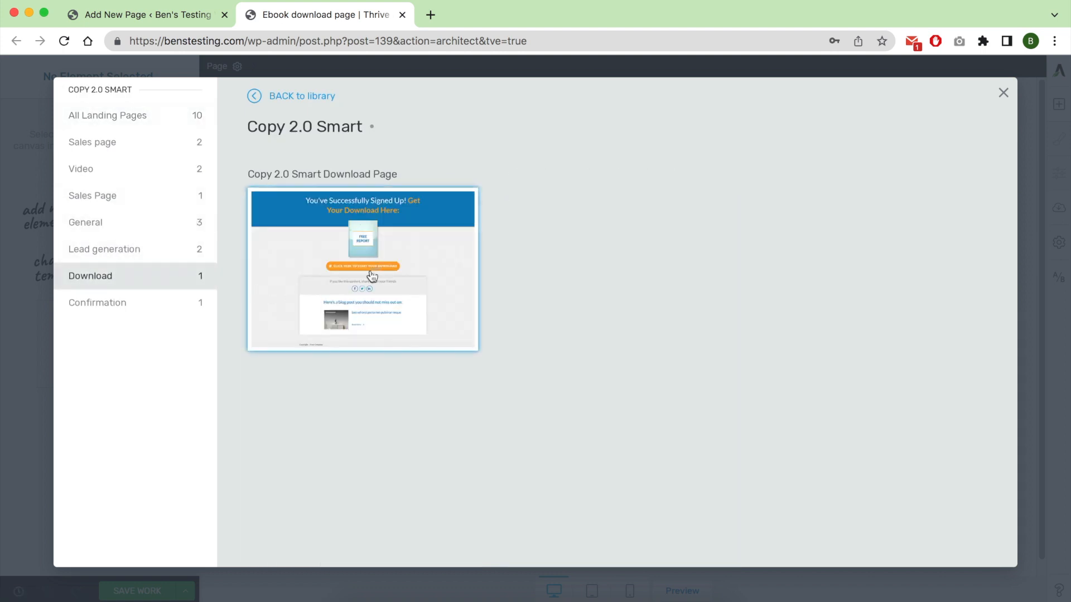
{"action": "left_click", "coordinate": [377, 256]}
{"action": "left_click", "coordinate": [886, 536]}
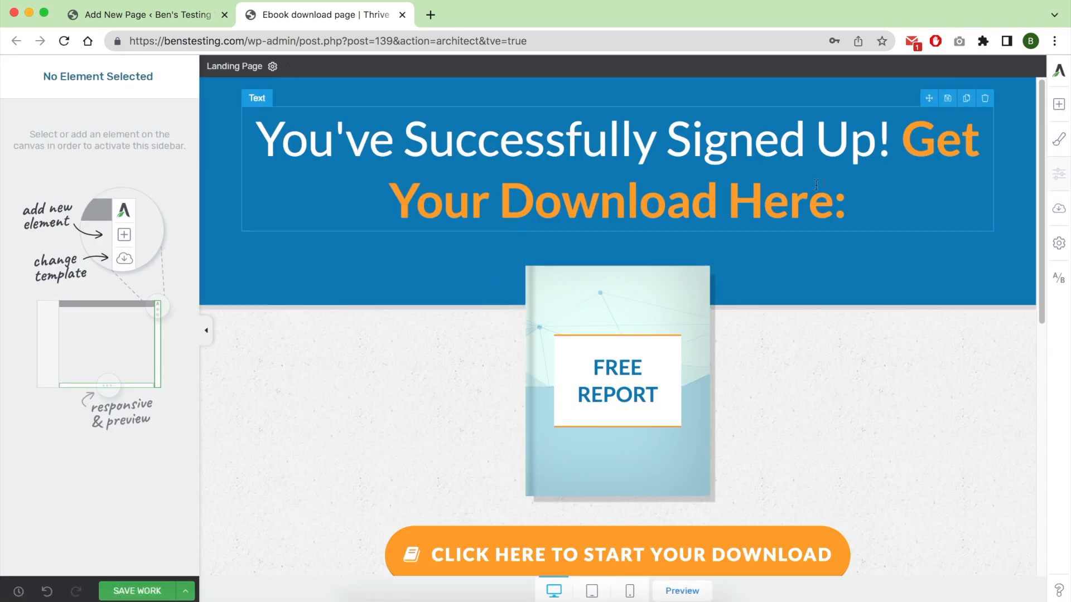
Add an image element below the free report cover and insert the dog "Thank you" picture from the media library.
{"action": "left_click", "coordinate": [675, 281]}
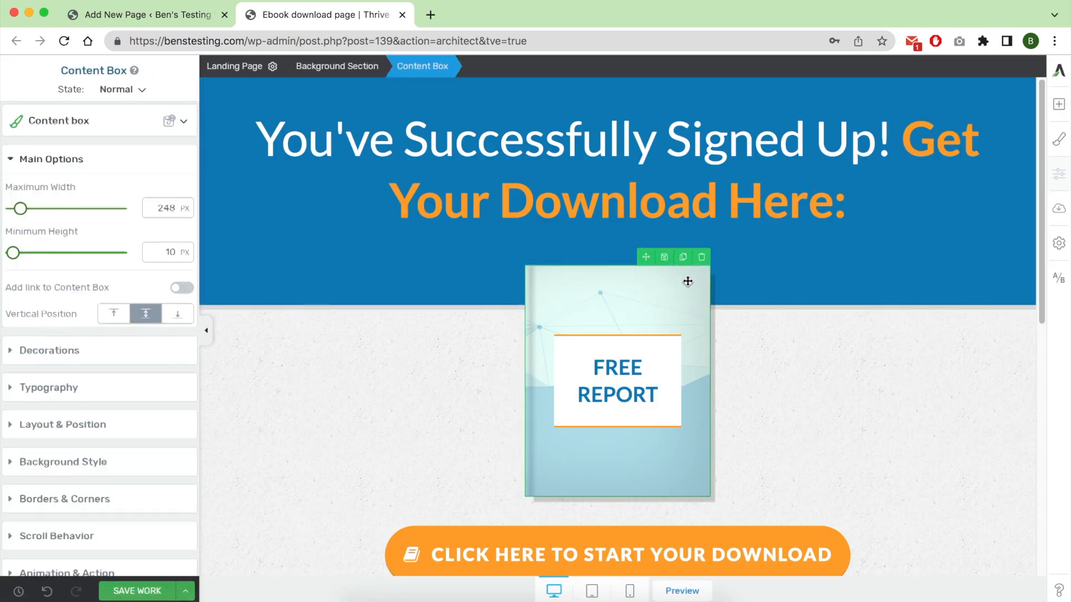
{"action": "left_click", "coordinate": [1059, 105]}
{"action": "mouse_move", "coordinate": [1004, 208]}
{"action": "left_mouse_down"}
{"action": "mouse_move", "coordinate": [650, 264]}
{"action": "mouse_move", "coordinate": [627, 469]}
{"action": "left_mouse_up"}
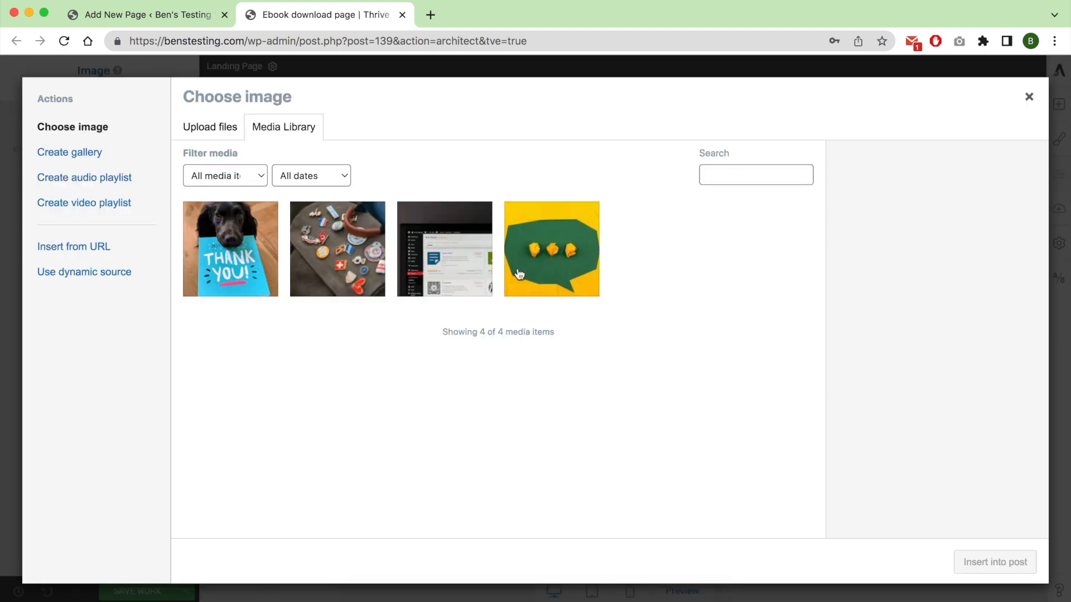
{"action": "left_click", "coordinate": [246, 266]}
{"action": "left_click", "coordinate": [995, 562]}
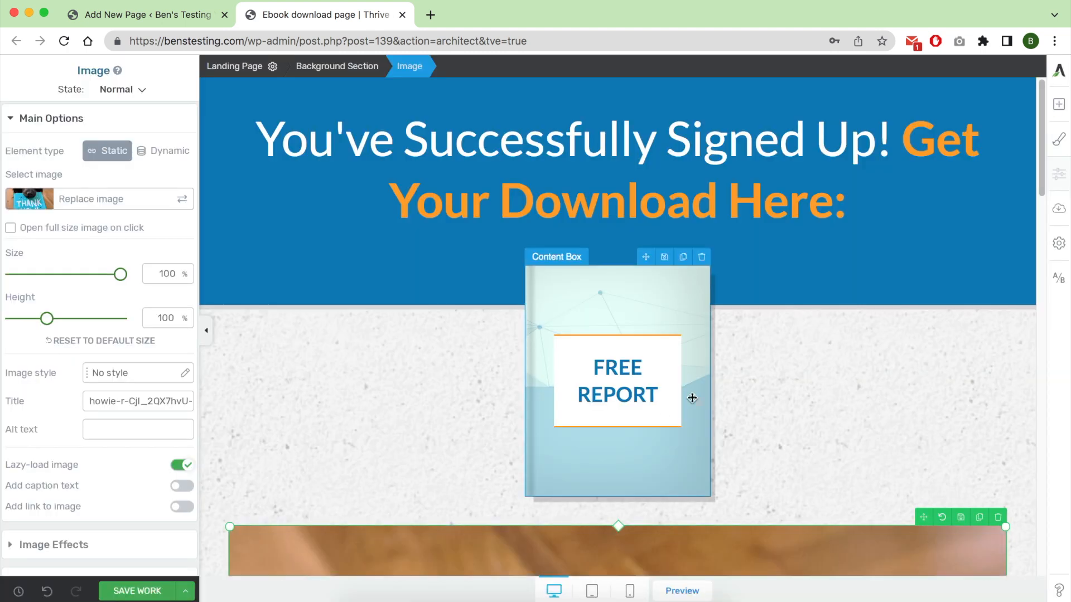
Resize the dog picture to 20% and align it to the centre of the section.
{"action": "scroll", "coordinate": [662, 364], "scroll_direction": "down", "scroll_amount": 4}
{"action": "left_click_drag", "start_coordinate": [1002, 332], "coordinate": [710, 329]}
{"action": "left_click_drag", "start_coordinate": [78, 274], "coordinate": [30, 278]}
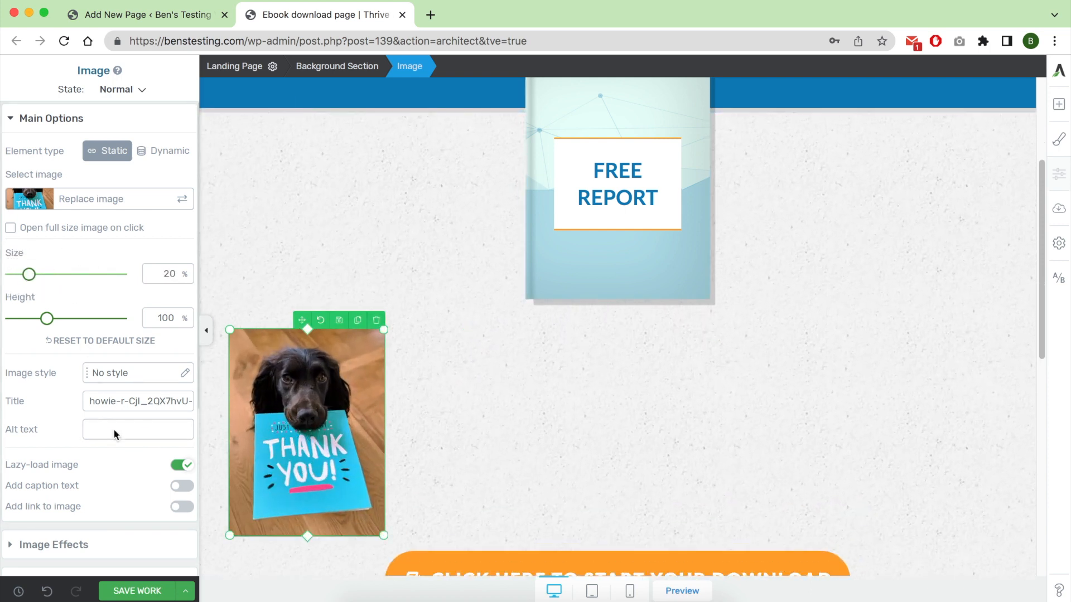
{"action": "scroll", "coordinate": [115, 433], "scroll_direction": "down", "scroll_amount": 5}
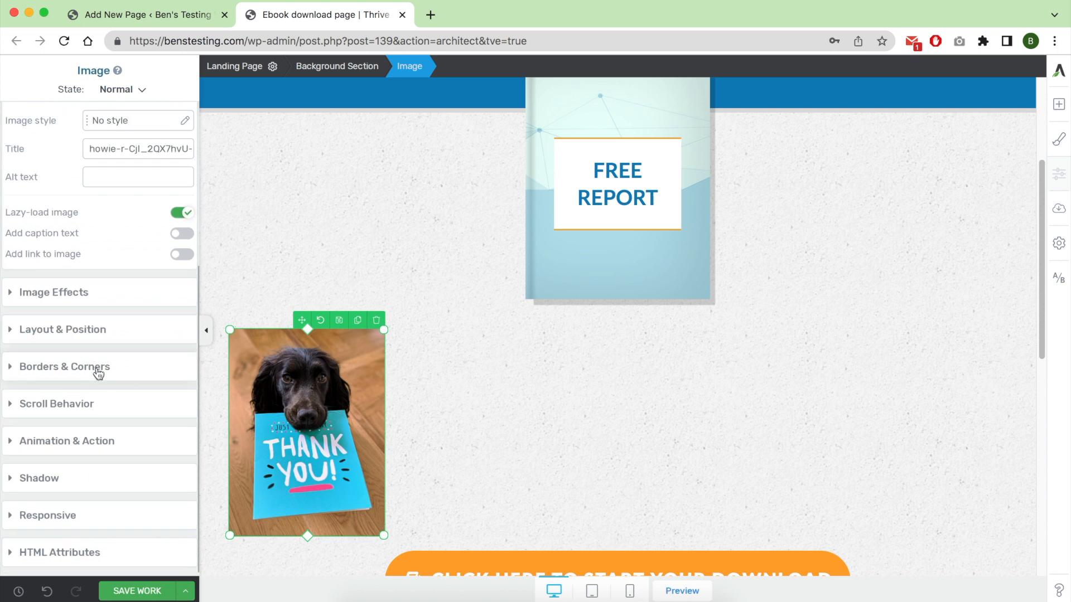
{"action": "left_click", "coordinate": [109, 300]}
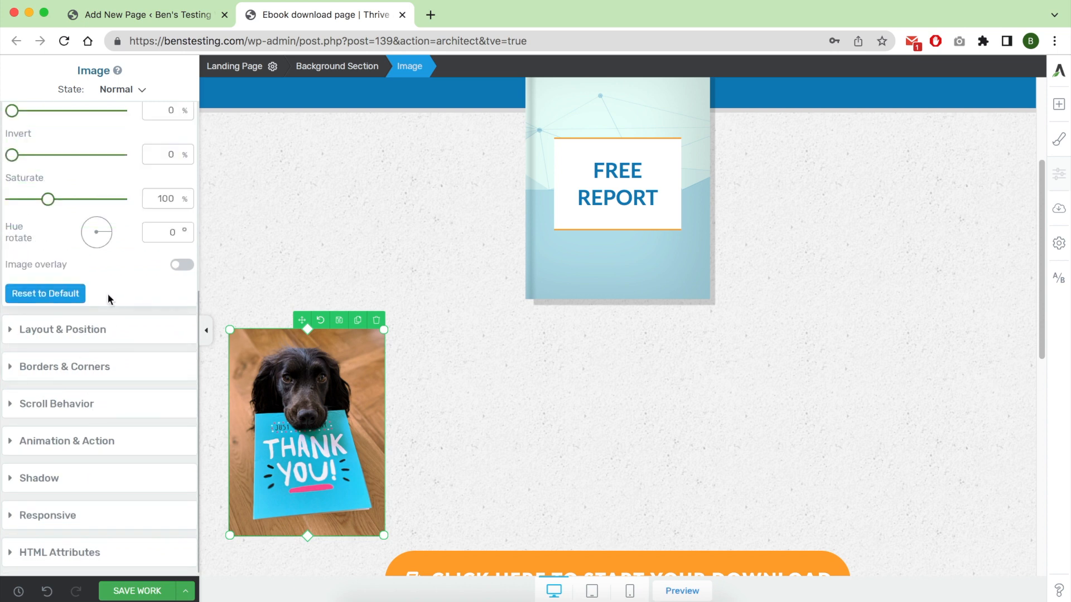
{"action": "left_click", "coordinate": [108, 330]}
{"action": "left_click", "coordinate": [152, 415]}
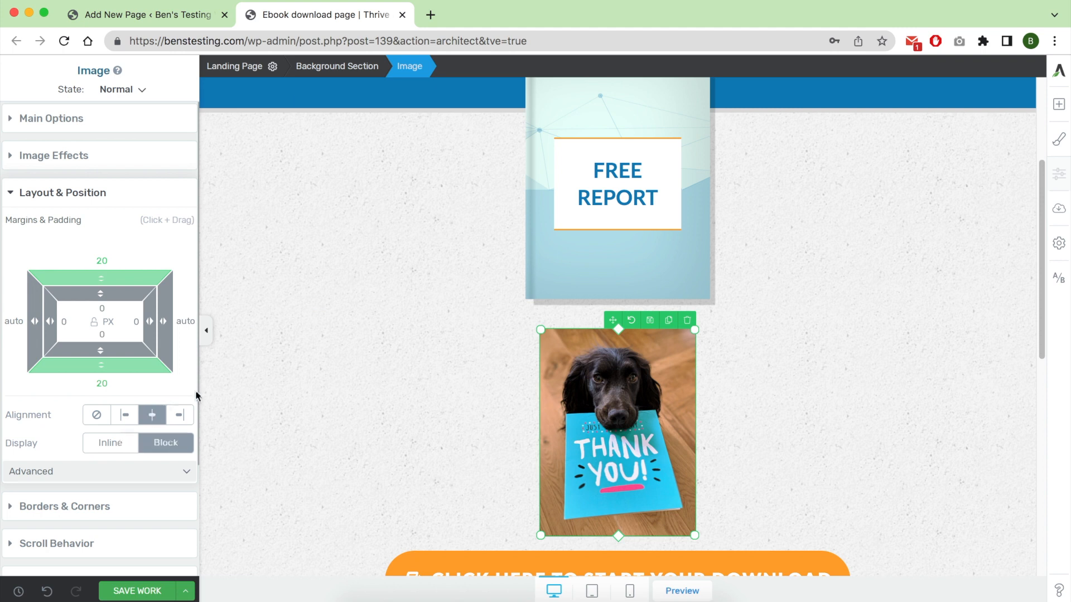
Delete the free report cover and set the dog picture's top margin to -70 px so it overlaps the blue header.
{"action": "scroll", "coordinate": [699, 273], "scroll_direction": "up", "scroll_amount": 4}
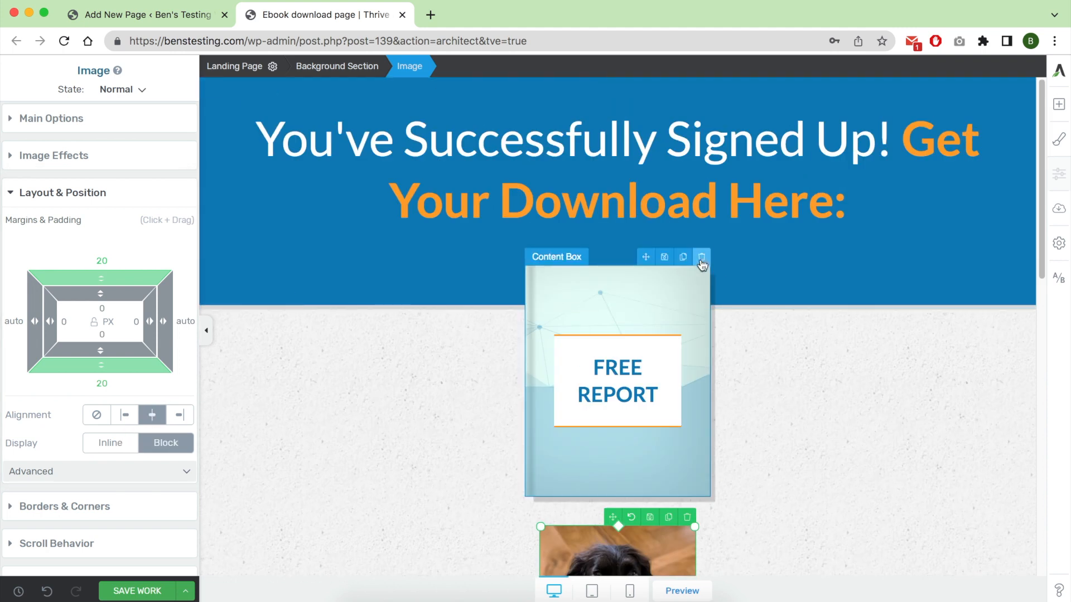
{"action": "left_click", "coordinate": [702, 257]}
{"action": "left_click", "coordinate": [647, 355]}
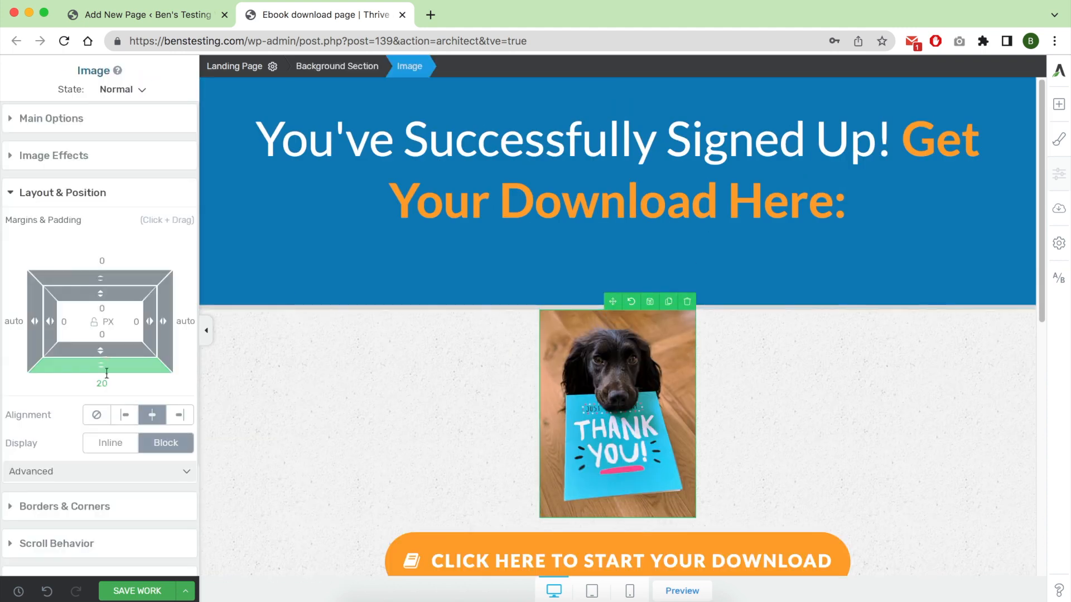
{"action": "left_click_drag", "start_coordinate": [98, 278], "coordinate": [99, 309]}
Set the "Click here to start your download" button's link to open in a new tab.
{"action": "scroll", "coordinate": [330, 395], "scroll_direction": "down", "scroll_amount": 3}
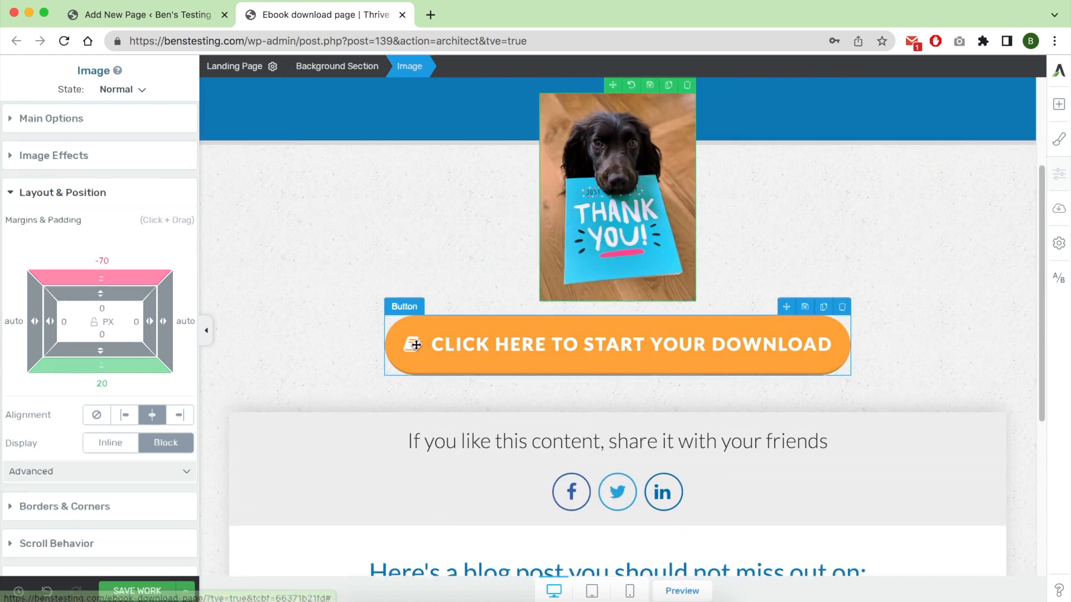
{"action": "left_click", "coordinate": [423, 343]}
{"action": "left_click", "coordinate": [84, 235]}
{"action": "scroll", "coordinate": [54, 445], "scroll_direction": "down", "scroll_amount": 1}
{"action": "left_click", "coordinate": [54, 443]}
Save the download page, view it on the site down to the copyright footer, and close it.
{"action": "scroll", "coordinate": [502, 280], "scroll_direction": "down", "scroll_amount": 5}
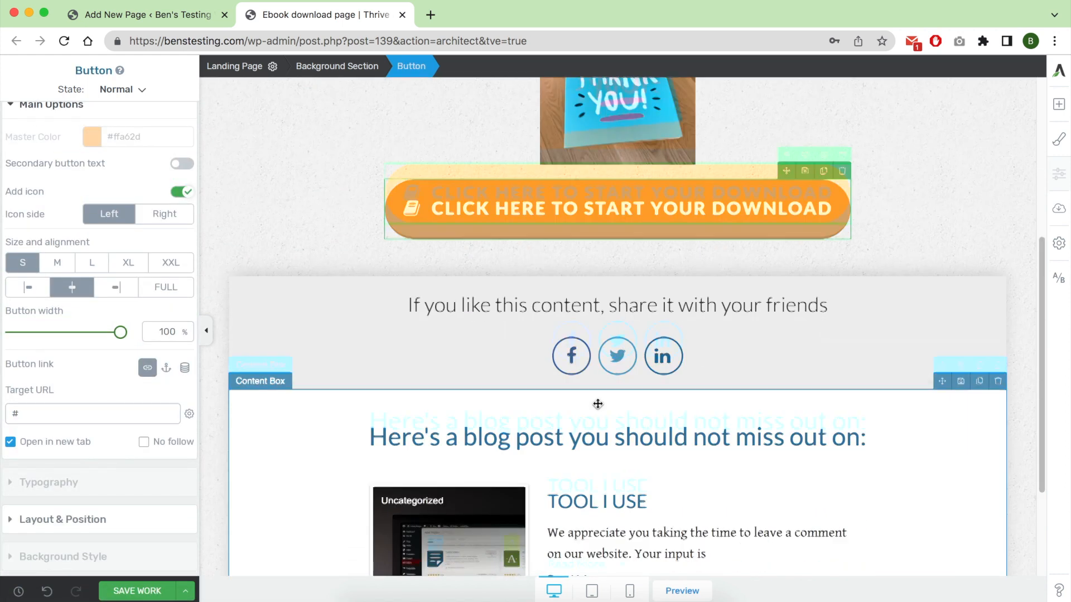
{"action": "scroll", "coordinate": [613, 334], "scroll_direction": "up", "scroll_amount": 10}
{"action": "left_click", "coordinate": [135, 591]}
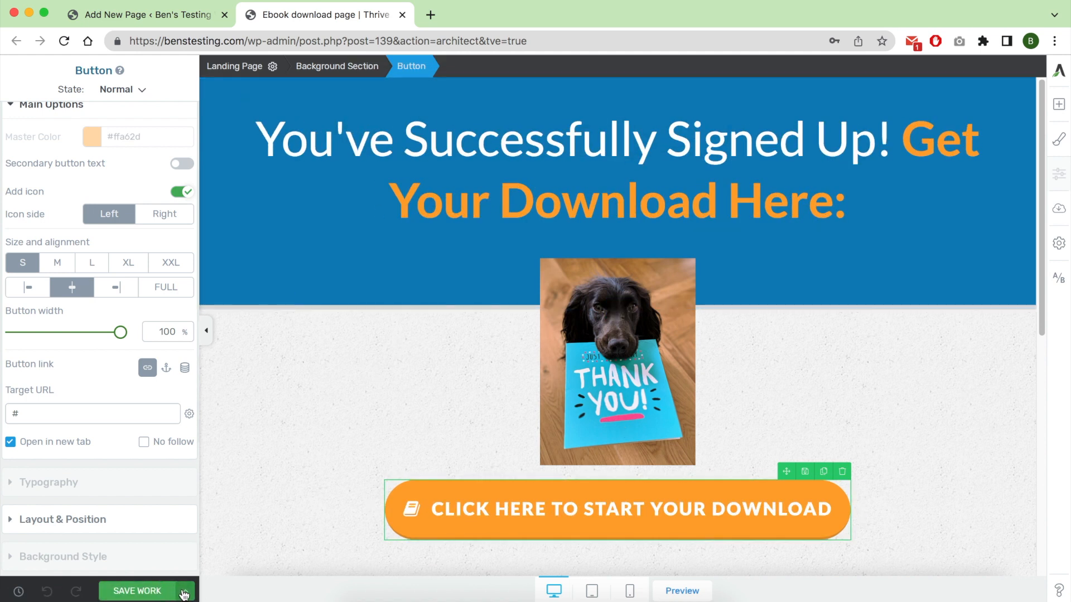
{"action": "left_click", "coordinate": [185, 591]}
{"action": "left_click", "coordinate": [146, 501]}
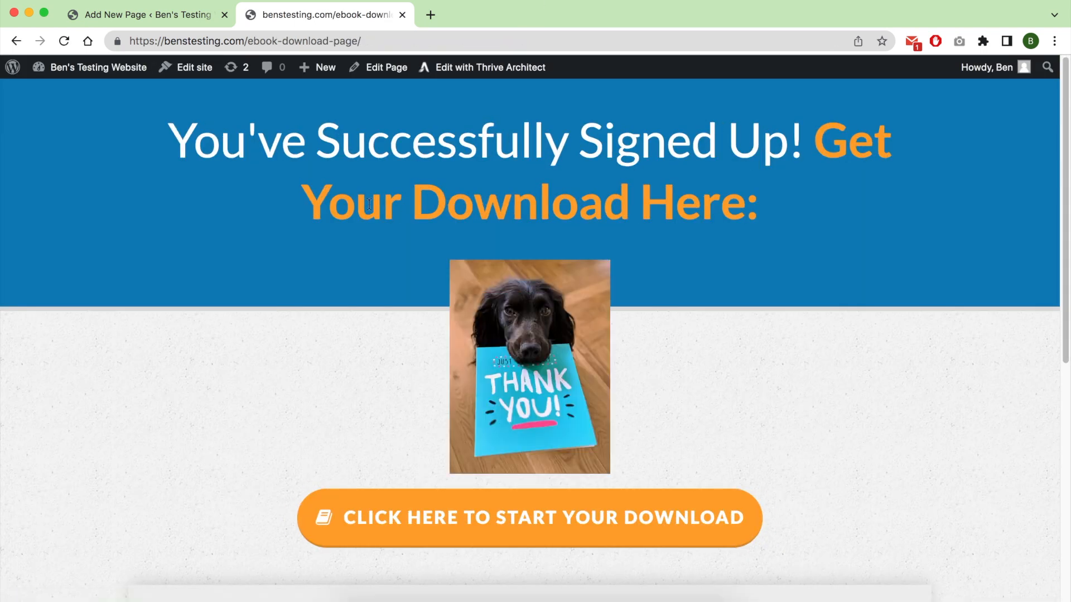
{"action": "scroll", "coordinate": [340, 132], "scroll_direction": "down", "scroll_amount": 8}
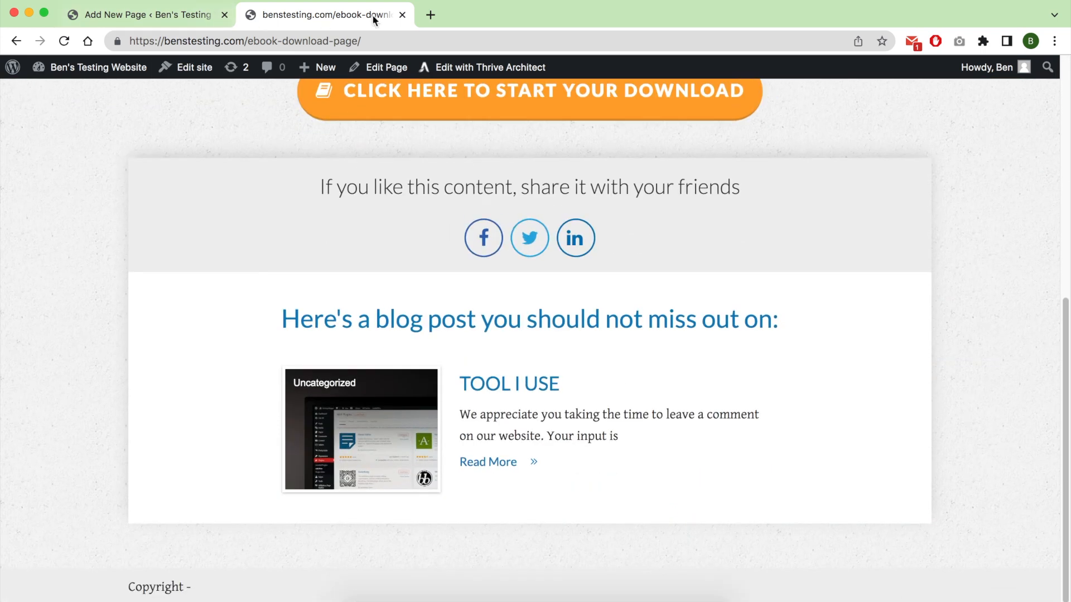
{"action": "left_click", "coordinate": [401, 15]}
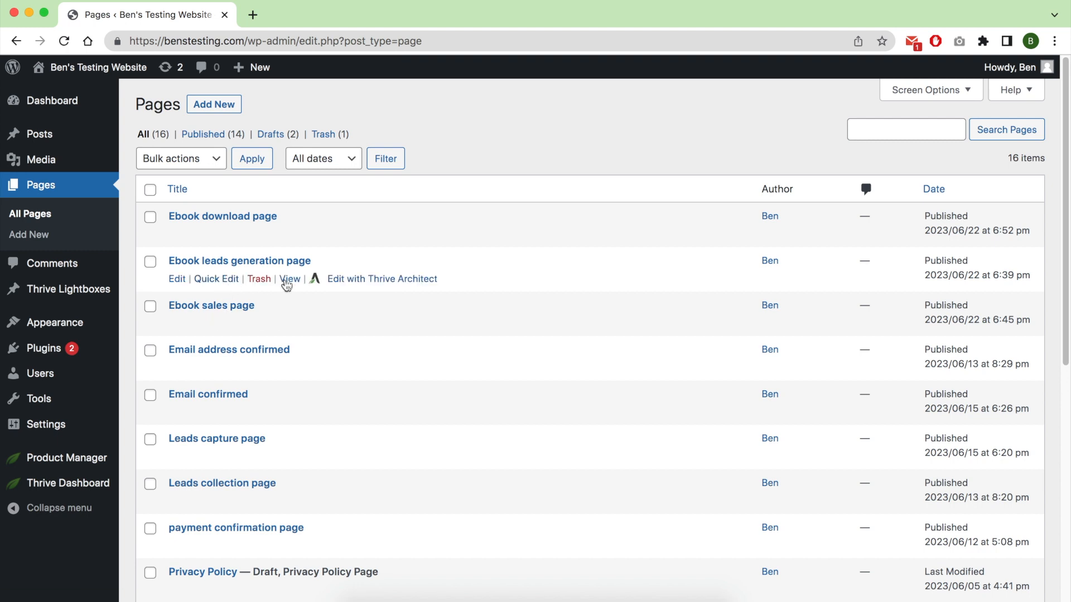
Create an A/B test for the Ebook leads generation page with a duplicate of the control and a new blank variation.
{"action": "left_click", "coordinate": [339, 279]}
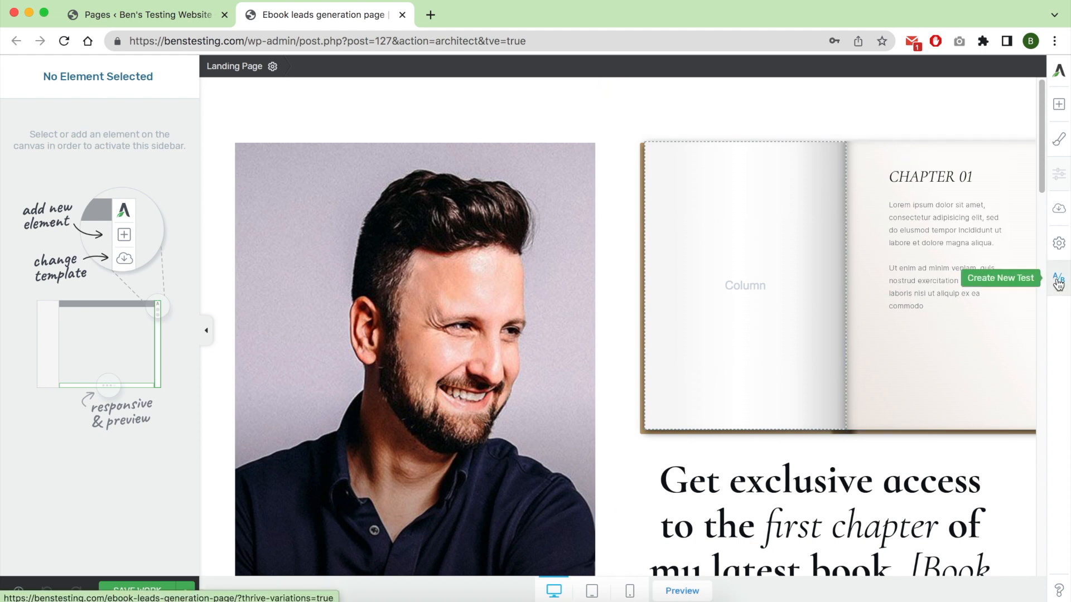
{"action": "left_click", "coordinate": [1058, 282]}
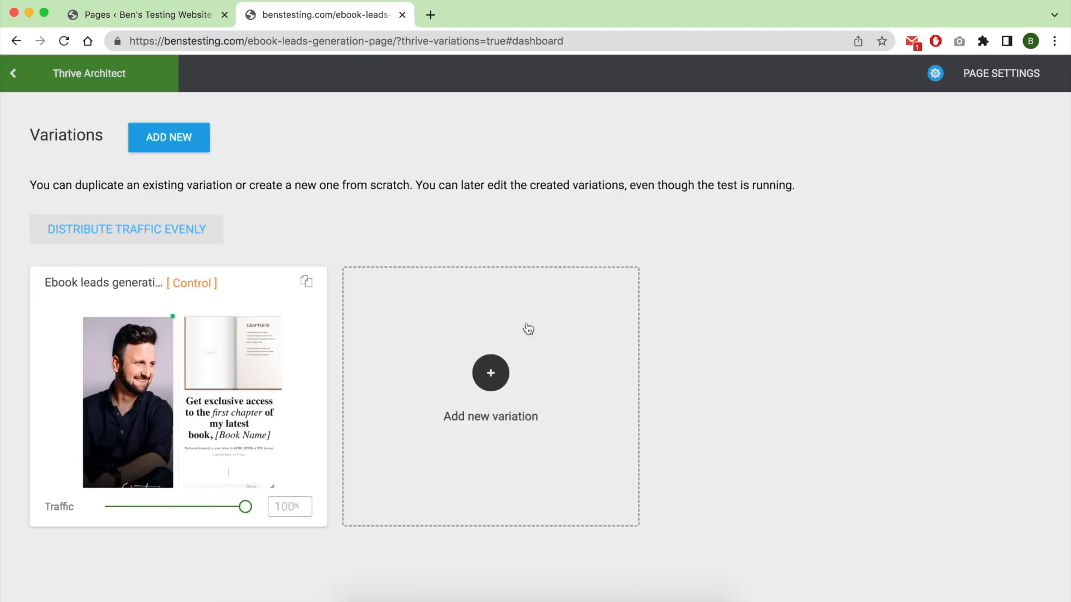
{"action": "left_click", "coordinate": [307, 283]}
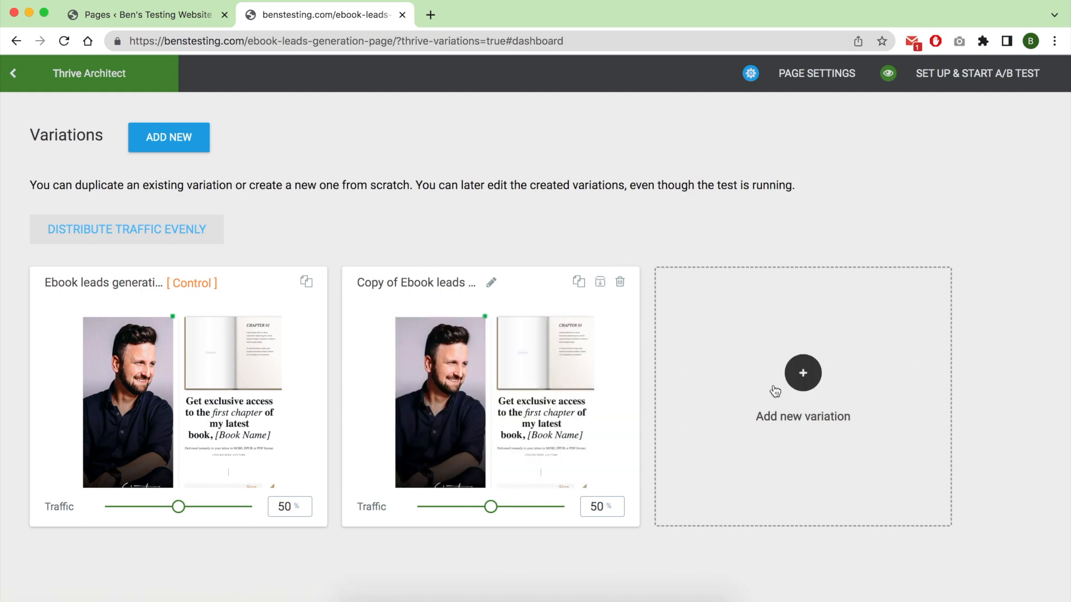
{"action": "left_click", "coordinate": [801, 374]}
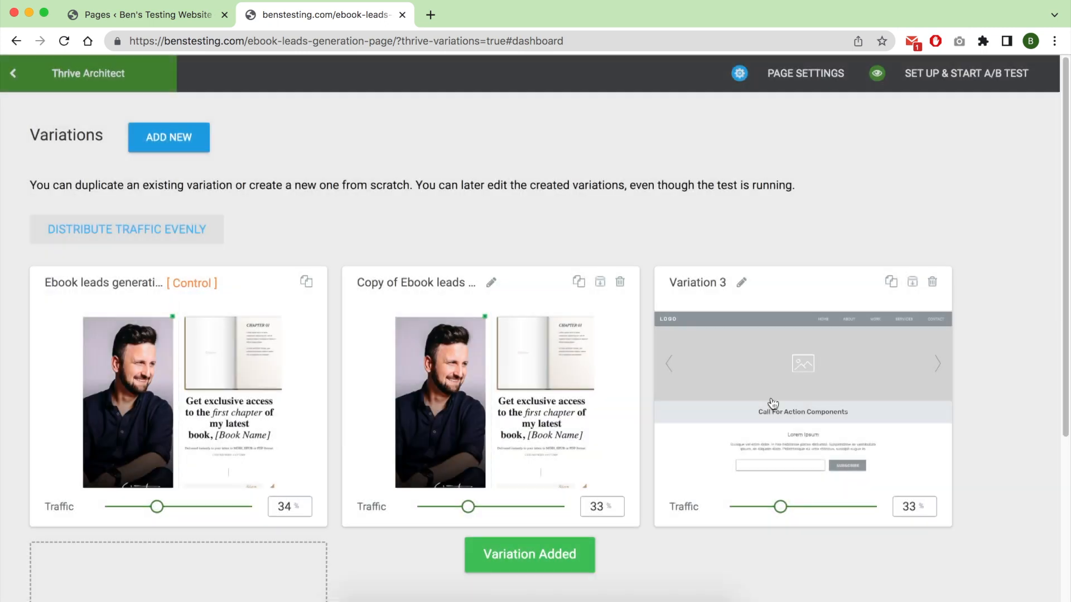
Edit Variation 3 as a pre-built landing page and apply the Copy 2.0 Smart Lead Generation Page template.
{"action": "left_click", "coordinate": [785, 402]}
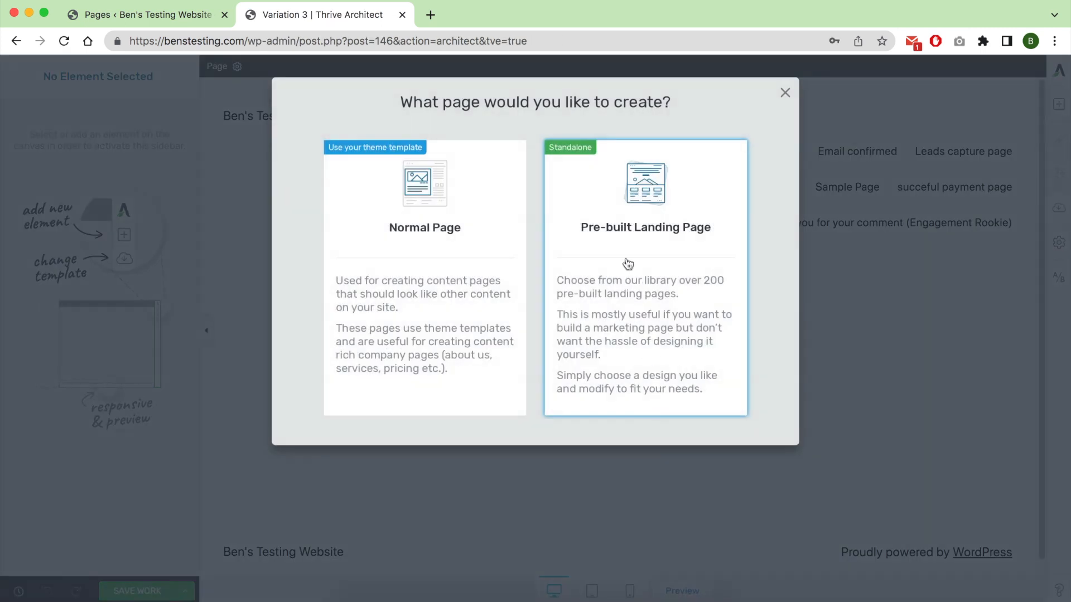
{"action": "left_click", "coordinate": [628, 264]}
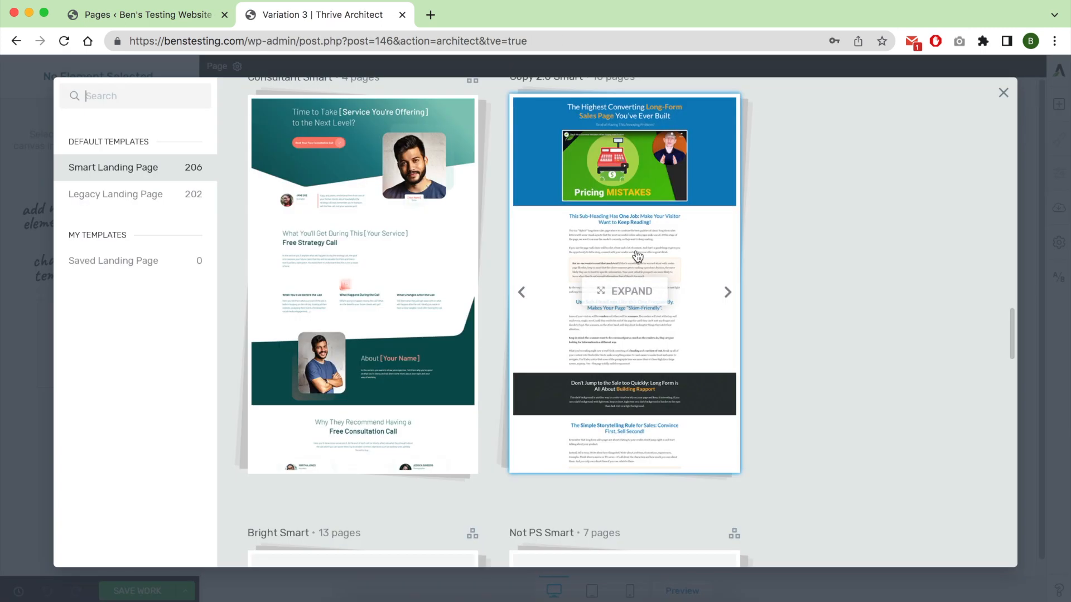
{"action": "left_click", "coordinate": [573, 272]}
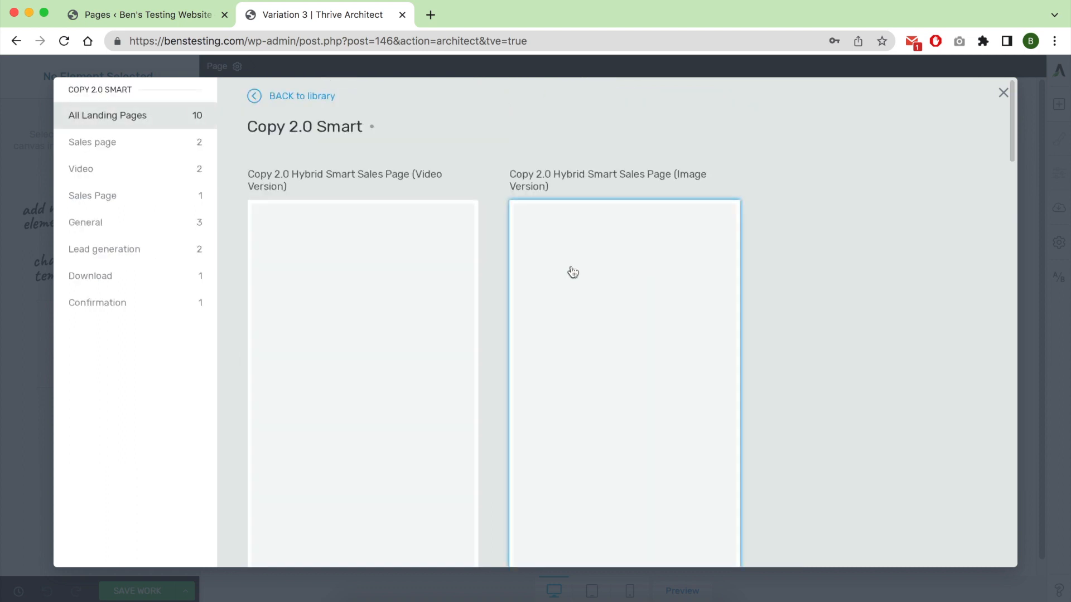
{"action": "left_click", "coordinate": [135, 250]}
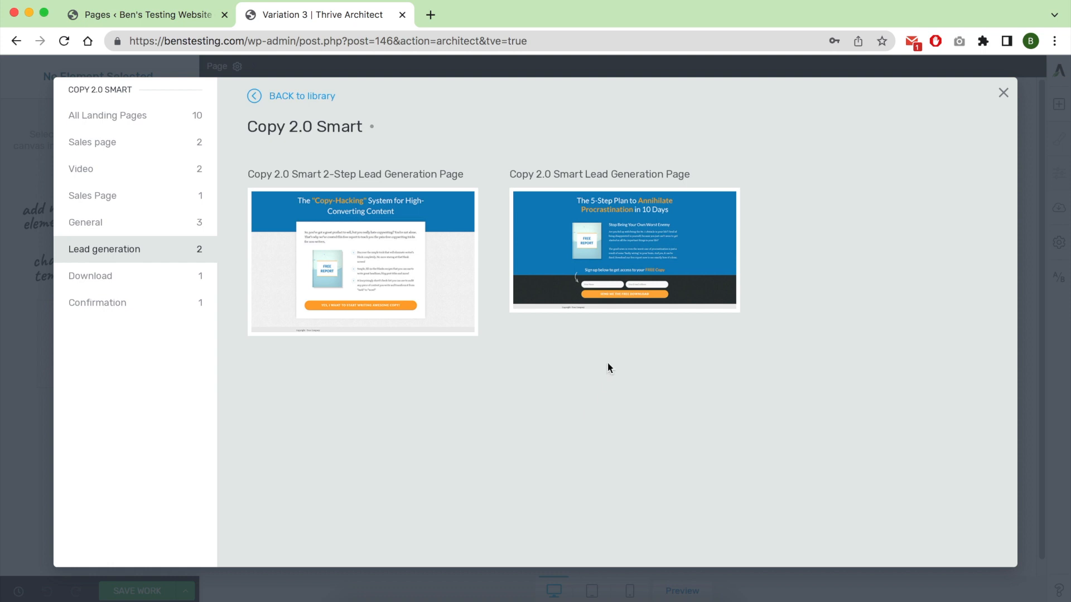
{"action": "left_click", "coordinate": [626, 260]}
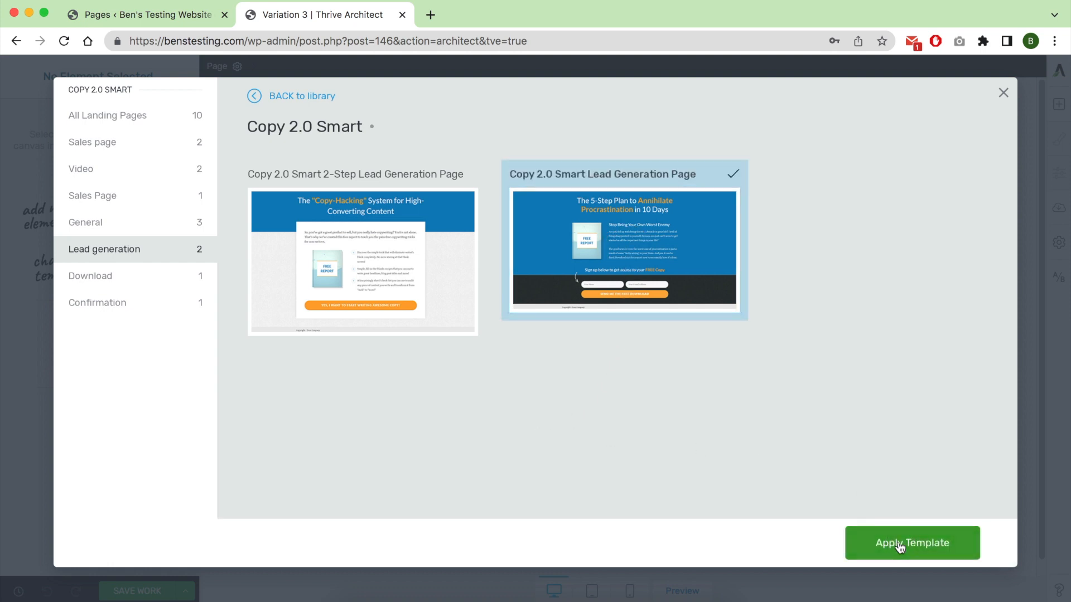
{"action": "left_click", "coordinate": [899, 545]}
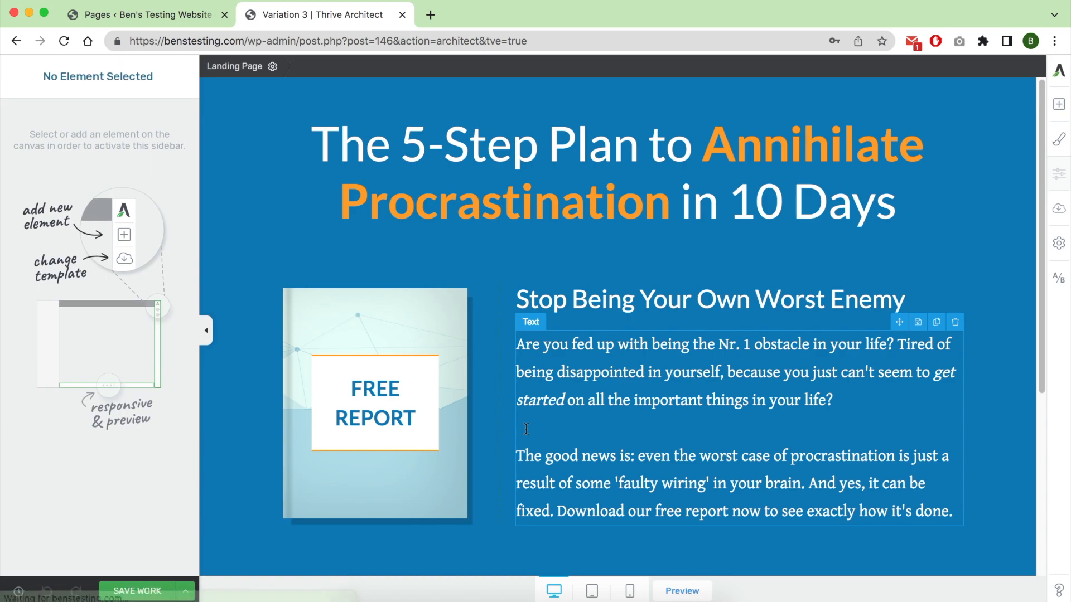
Reduce the font size of the "The 5-Step Plan to Annihilate Procrastination in 10 Days" heading.
{"action": "left_click", "coordinate": [570, 191]}
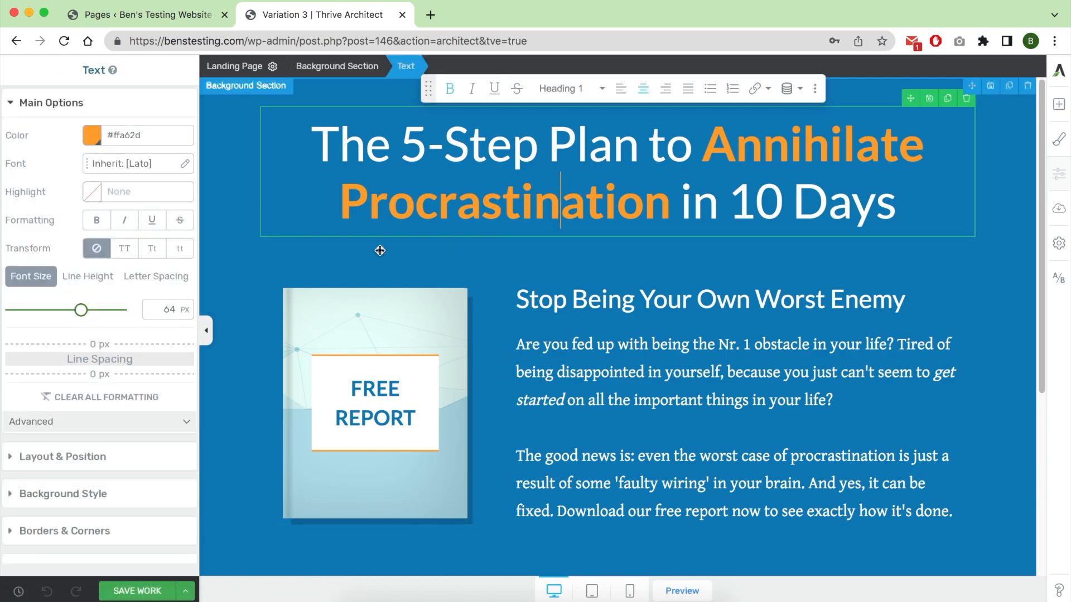
{"action": "left_click_drag", "start_coordinate": [81, 312], "coordinate": [56, 310]}
Add an image element above the free report cover and insert the laptop plugins-screen photo from the media library.
{"action": "left_click", "coordinate": [373, 282]}
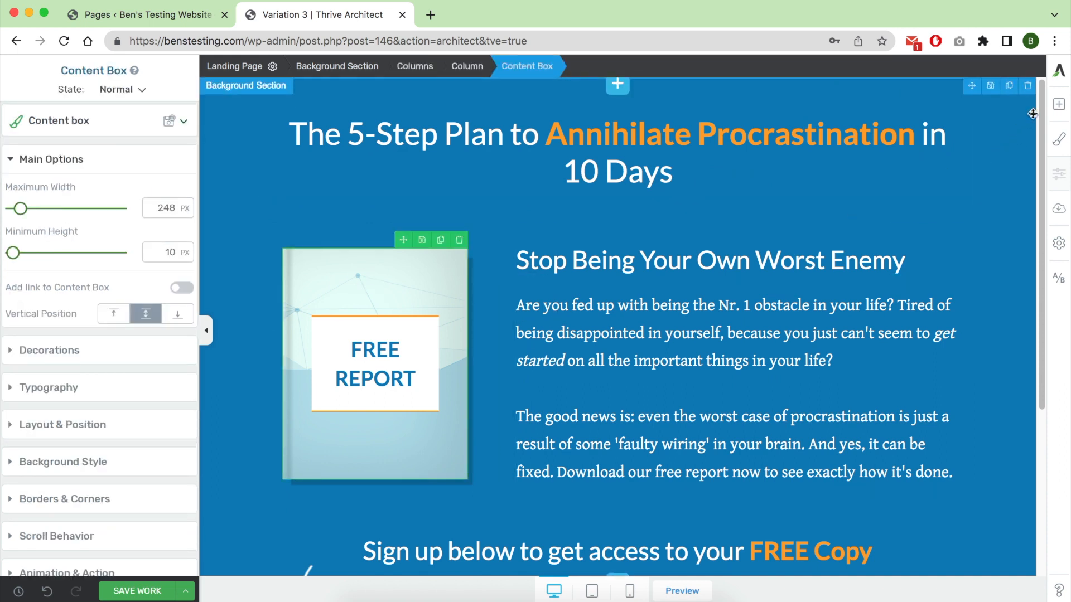
{"action": "left_click", "coordinate": [1059, 105]}
{"action": "left_click_drag", "start_coordinate": [998, 205], "coordinate": [432, 338]}
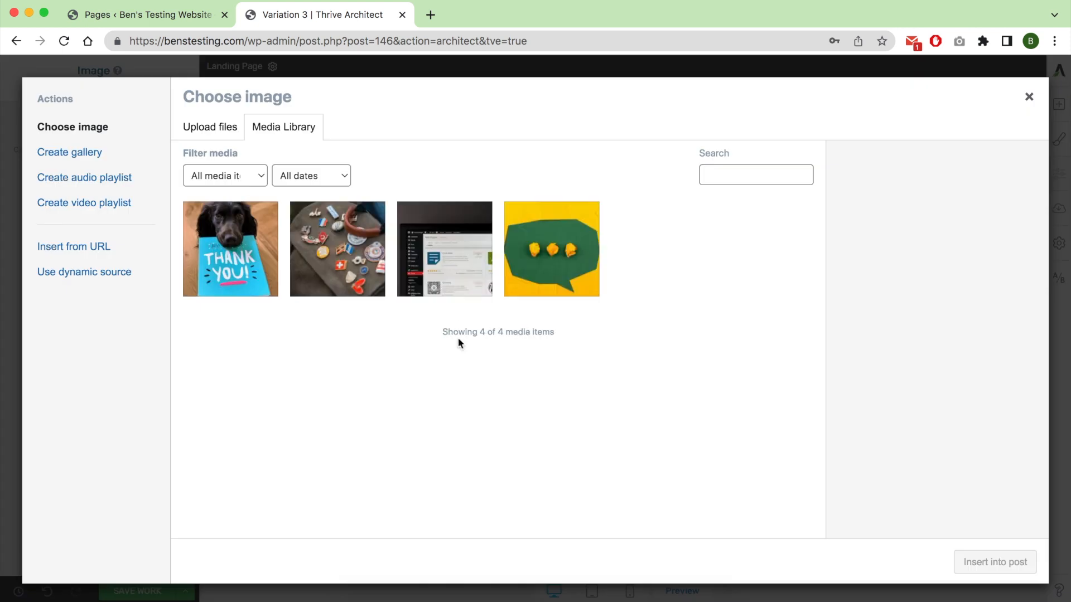
{"action": "left_click", "coordinate": [411, 274]}
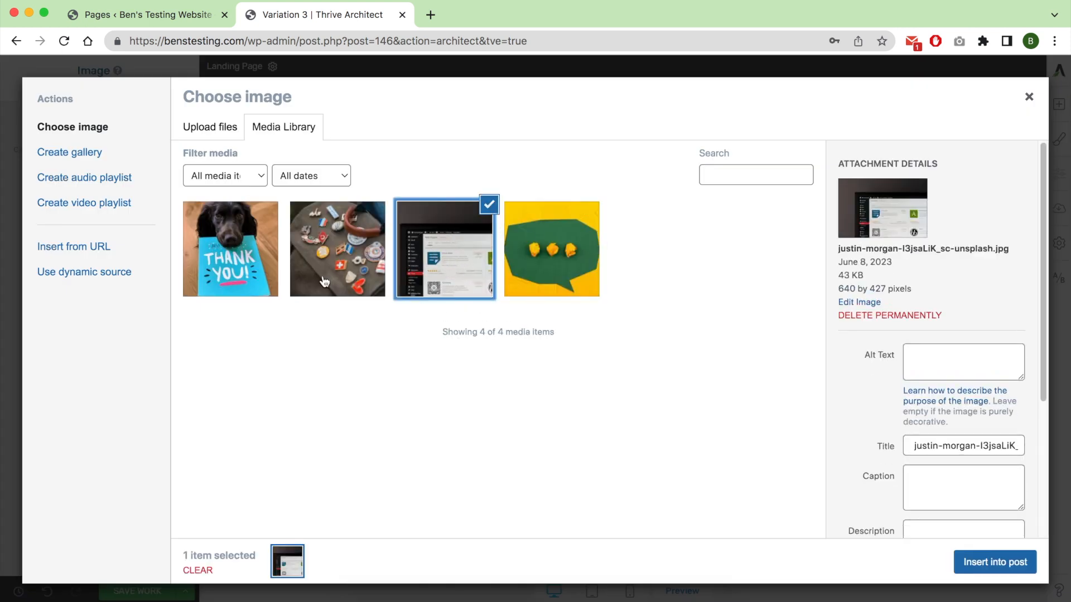
{"action": "left_click", "coordinate": [973, 561]}
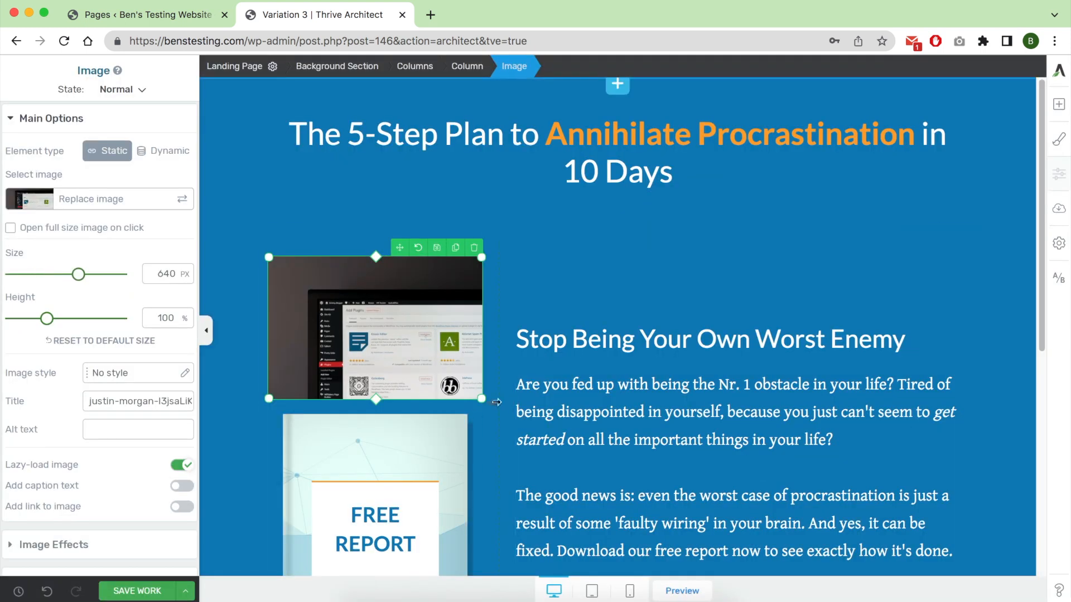
Replace the laptop image with the dog "Thank You" photo from the media library and delete the free report cover box.
{"action": "left_click", "coordinate": [106, 199]}
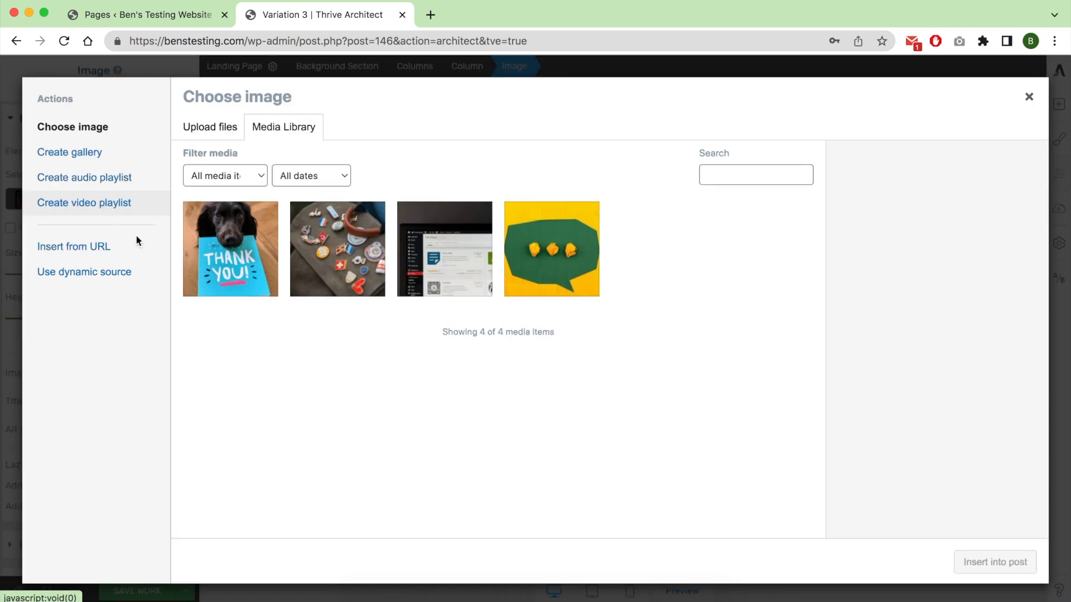
{"action": "left_click", "coordinate": [229, 249]}
{"action": "left_click", "coordinate": [977, 562]}
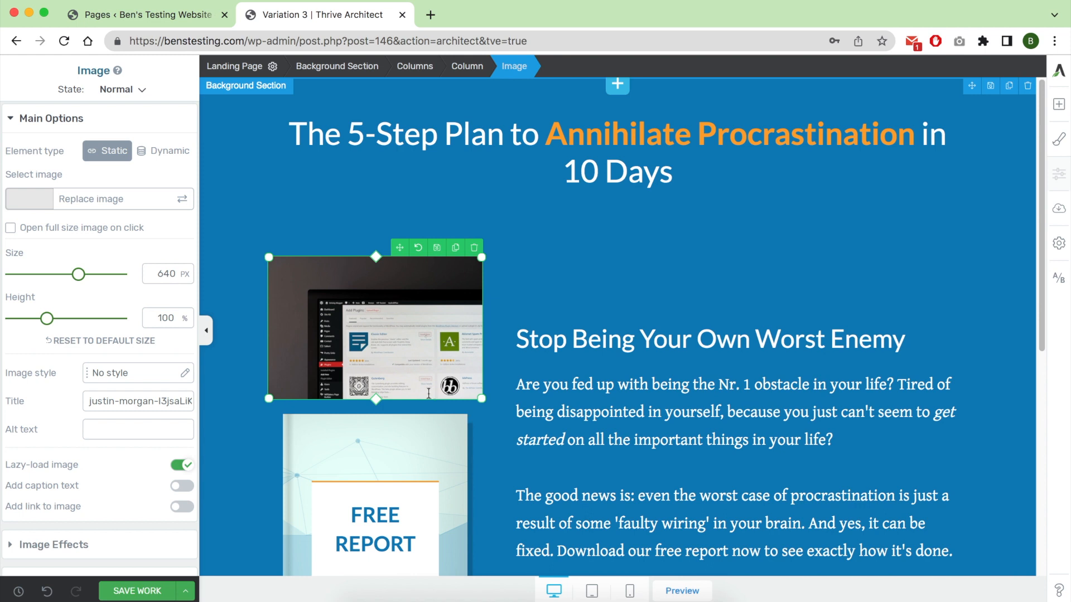
{"action": "scroll", "coordinate": [443, 358], "scroll_direction": "down", "scroll_amount": 3}
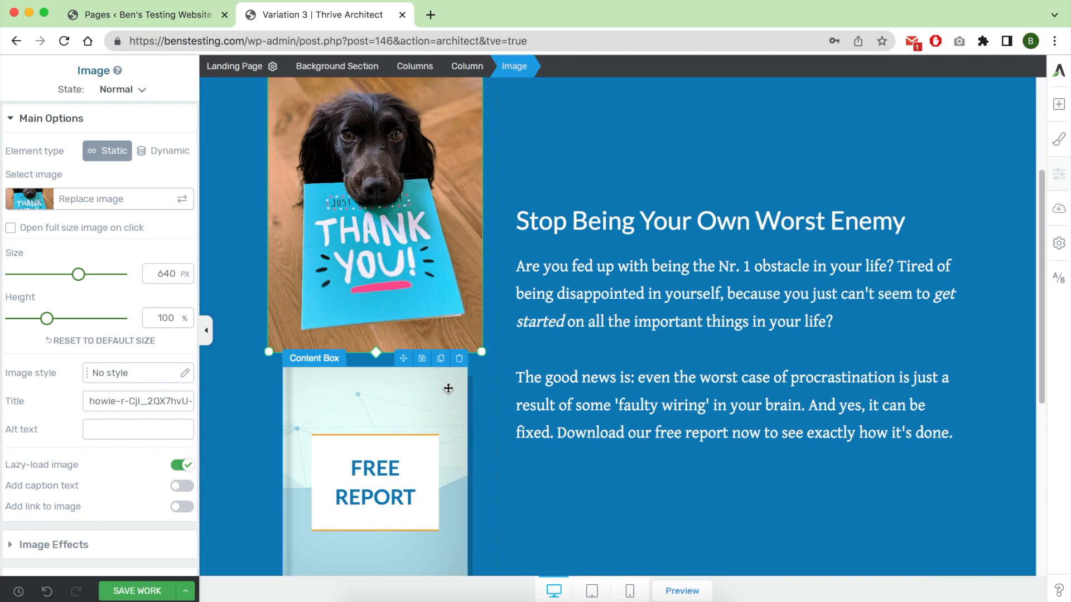
{"action": "left_click", "coordinate": [458, 360]}
{"action": "scroll", "coordinate": [570, 355], "scroll_direction": "up", "scroll_amount": 3}
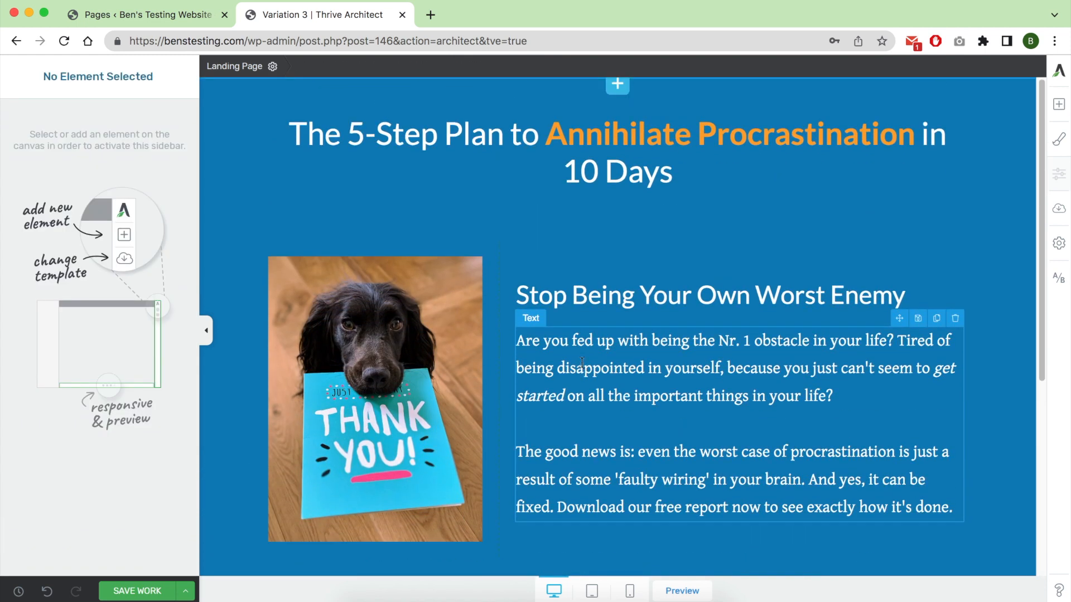
Add a two-person Testimonial element between the sign-up form and the footer, and widen the second testimonial's text column.
{"action": "scroll", "coordinate": [582, 363], "scroll_direction": "down", "scroll_amount": 5}
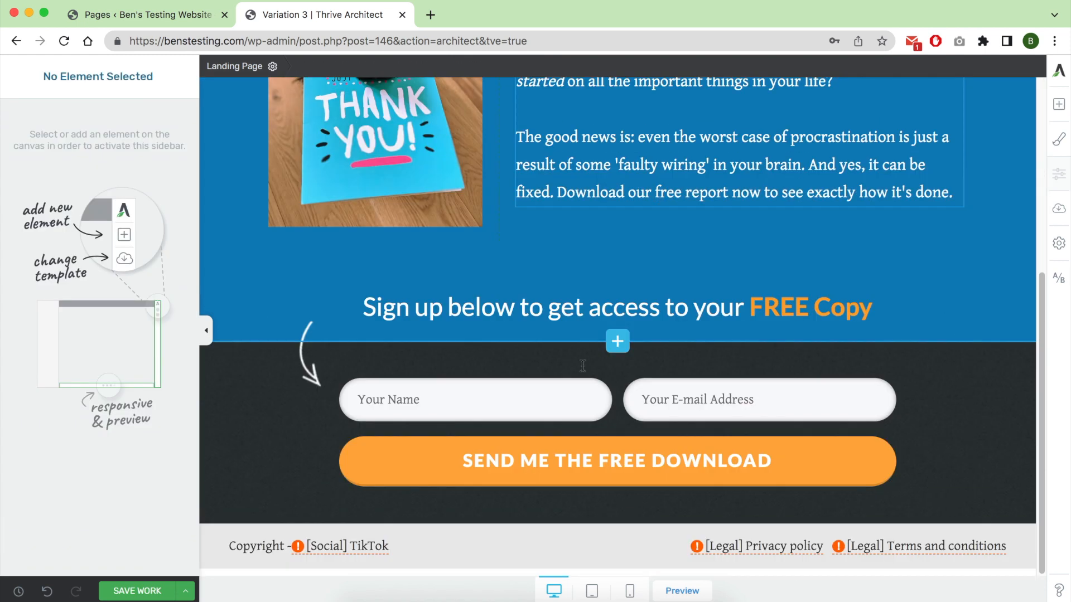
{"action": "left_click", "coordinate": [1058, 105]}
{"action": "left_click", "coordinate": [950, 93]}
{"action": "type", "text": "test"}
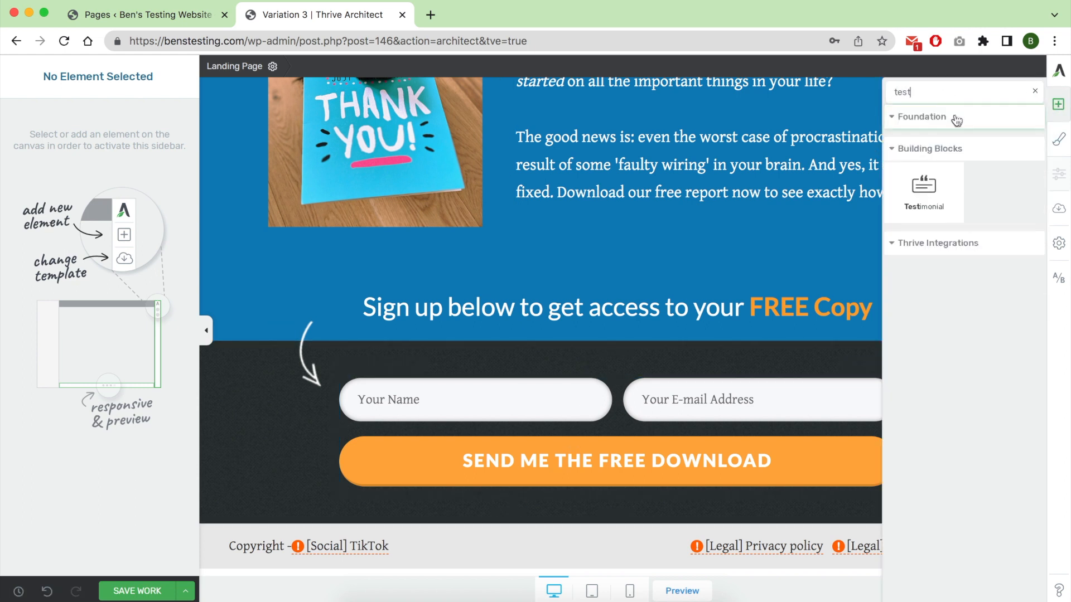
{"action": "left_click_drag", "start_coordinate": [925, 193], "coordinate": [586, 547]}
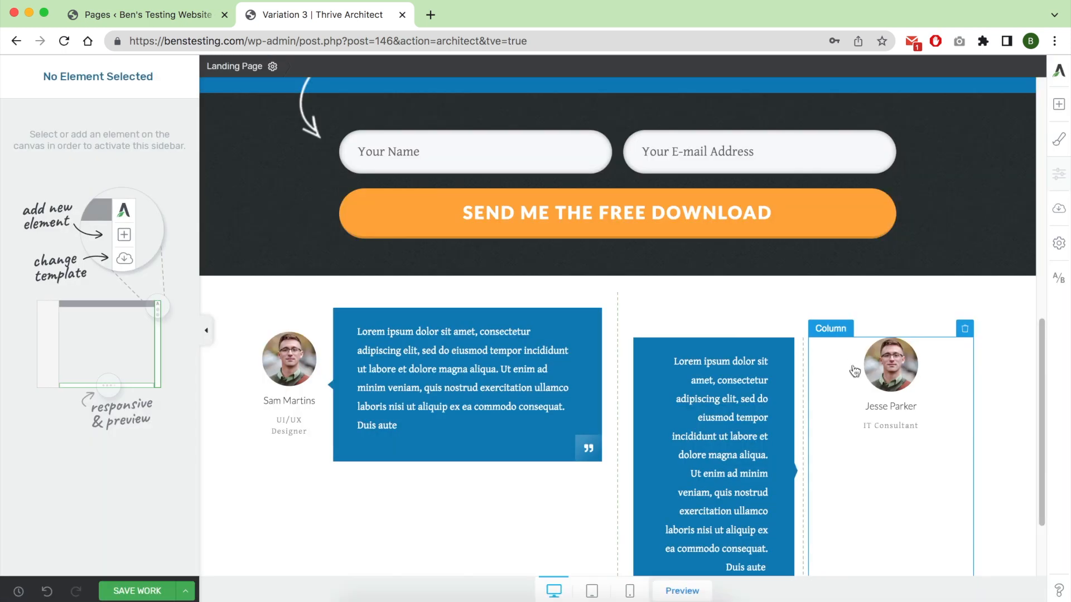
{"action": "scroll", "coordinate": [804, 401], "scroll_direction": "down", "scroll_amount": 1}
{"action": "left_click_drag", "start_coordinate": [798, 391], "coordinate": [915, 382]}
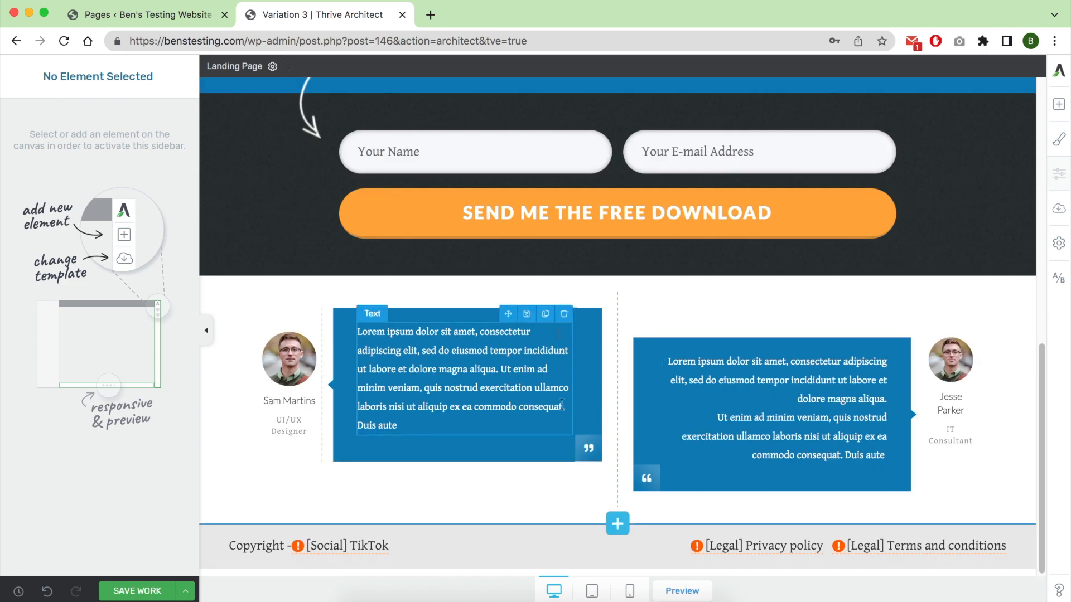
Duplicate the Lead Generation form and move one copy below the testimonials, above the footer.
{"action": "scroll", "coordinate": [949, 169], "scroll_direction": "up", "scroll_amount": 1}
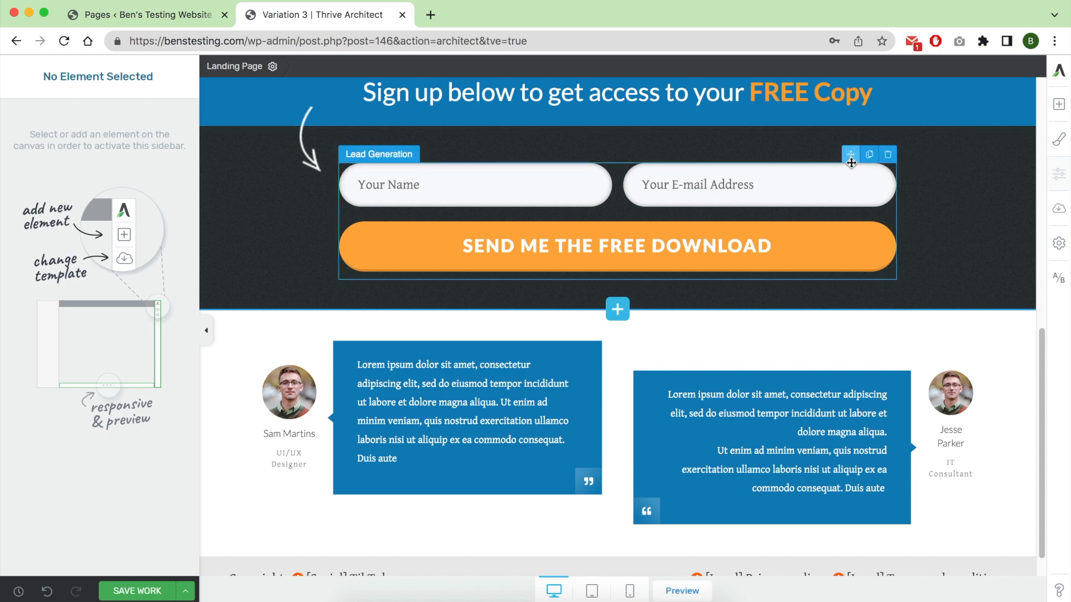
{"action": "left_click", "coordinate": [869, 154]}
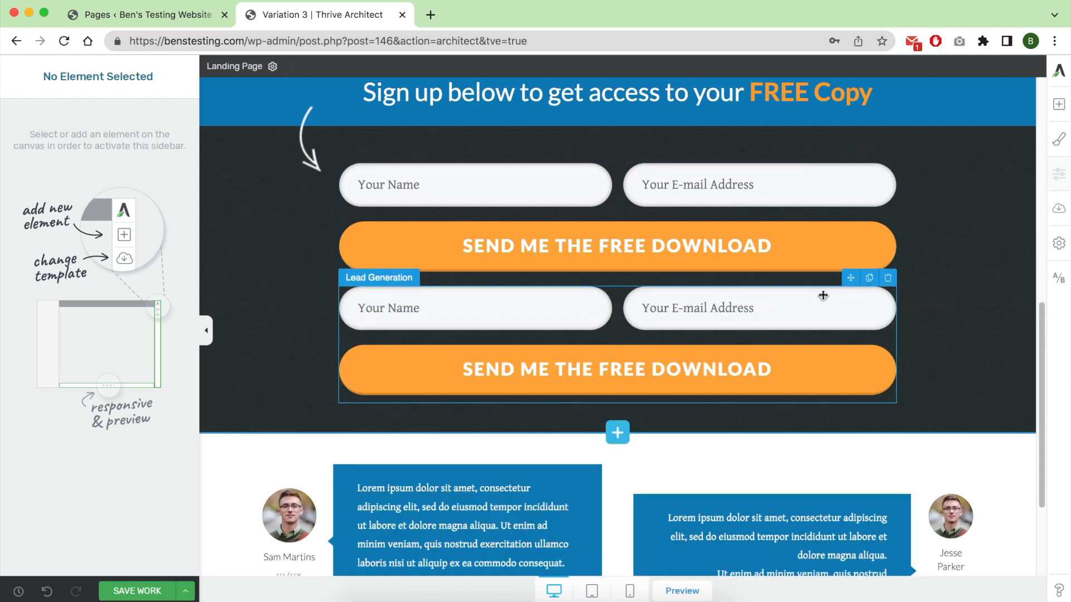
{"action": "left_click_drag", "start_coordinate": [848, 282], "coordinate": [559, 568]}
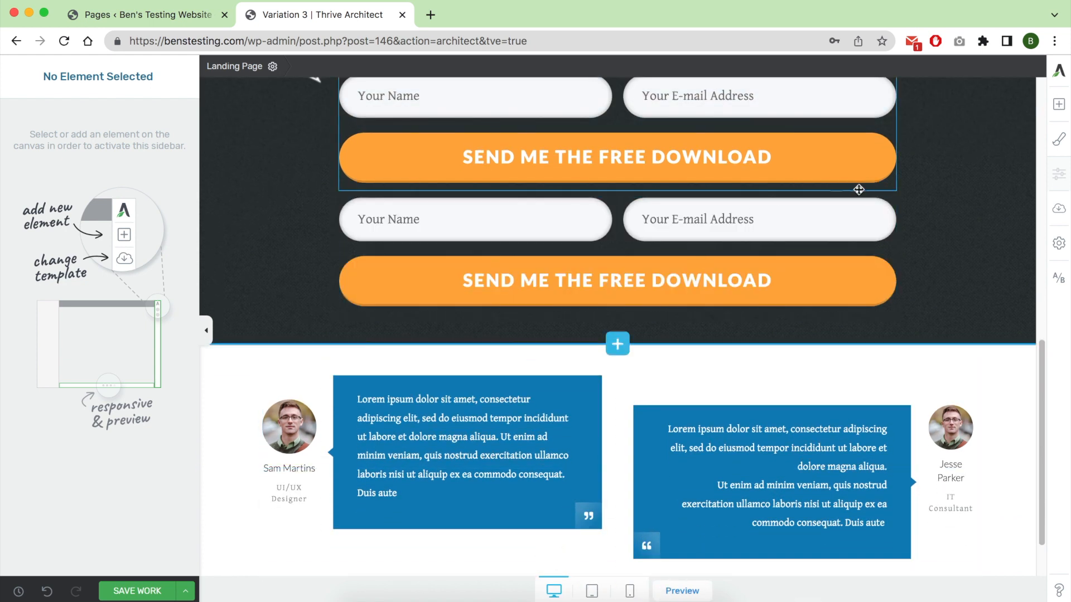
{"action": "left_click_drag", "start_coordinate": [850, 187], "coordinate": [576, 498]}
Give the background section around the lower sign-up form a solid green #22d769 background.
{"action": "left_click", "coordinate": [282, 445]}
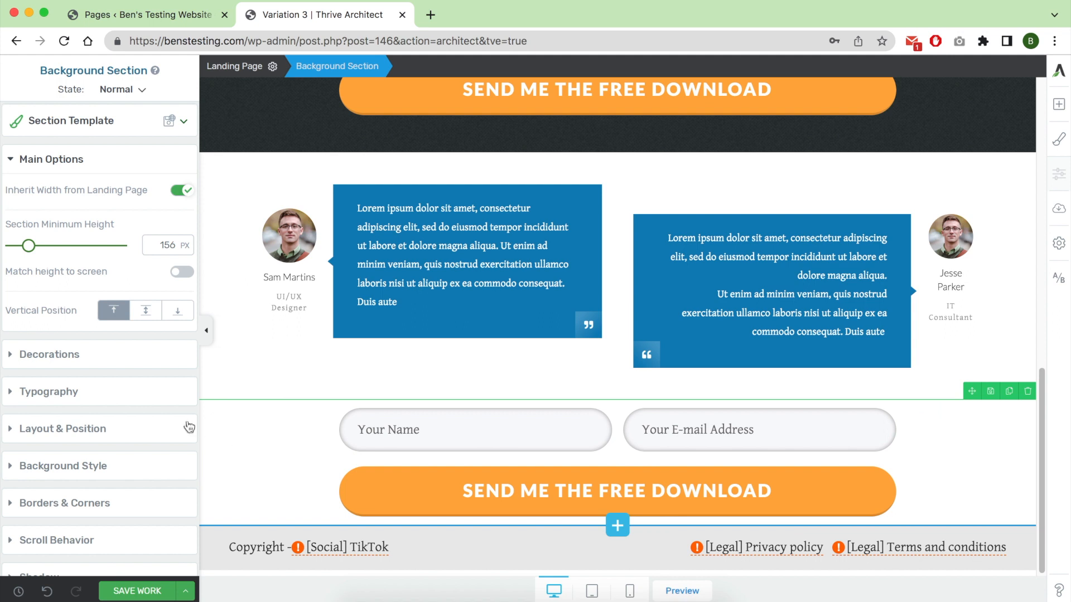
{"action": "left_click", "coordinate": [53, 463]}
{"action": "left_click", "coordinate": [51, 403]}
{"action": "left_click_drag", "start_coordinate": [48, 278], "coordinate": [72, 416]}
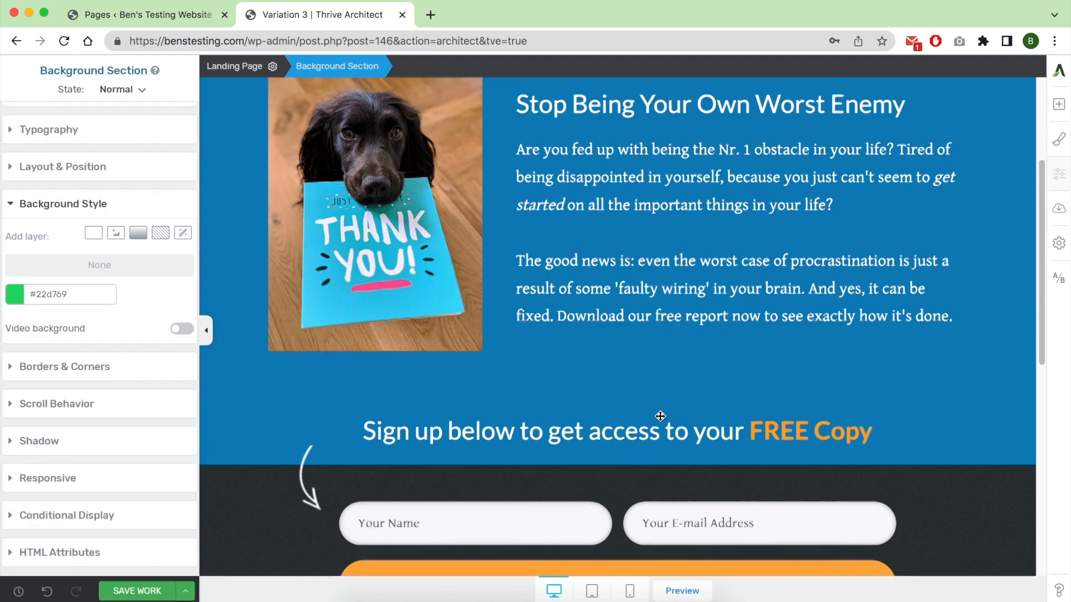
Place the "Sign up below to get access to your FREE Copy" heading above the lower form and recolor its blue text dark red.
{"action": "left_click_drag", "start_coordinate": [658, 430], "coordinate": [896, 502]}
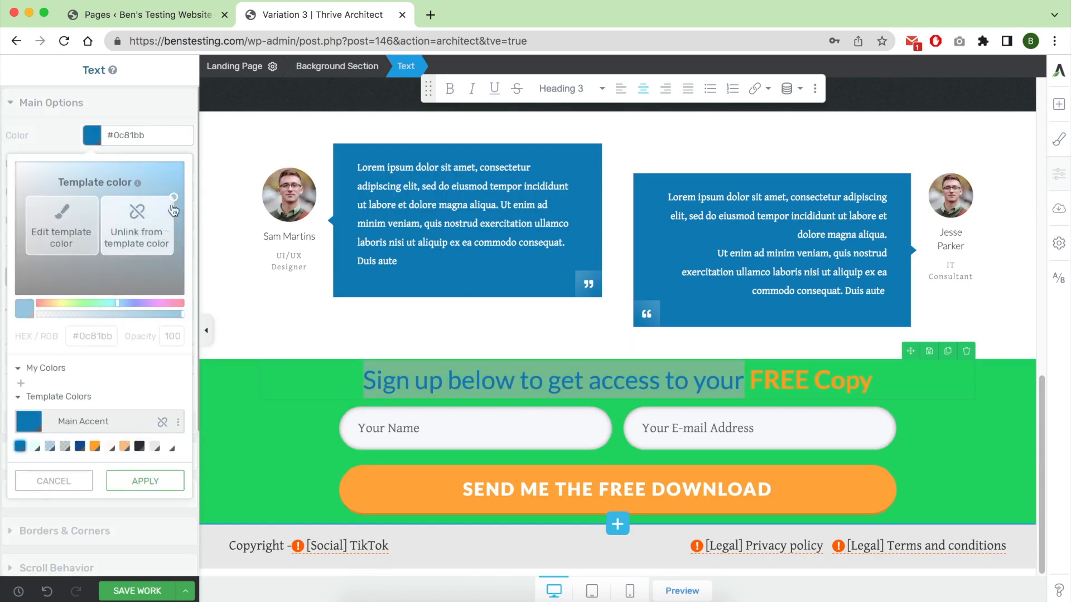
{"action": "left_click", "coordinate": [59, 226]}
{"action": "left_click", "coordinate": [177, 303]}
{"action": "left_click", "coordinate": [145, 446]}
{"action": "left_click", "coordinate": [415, 381]}
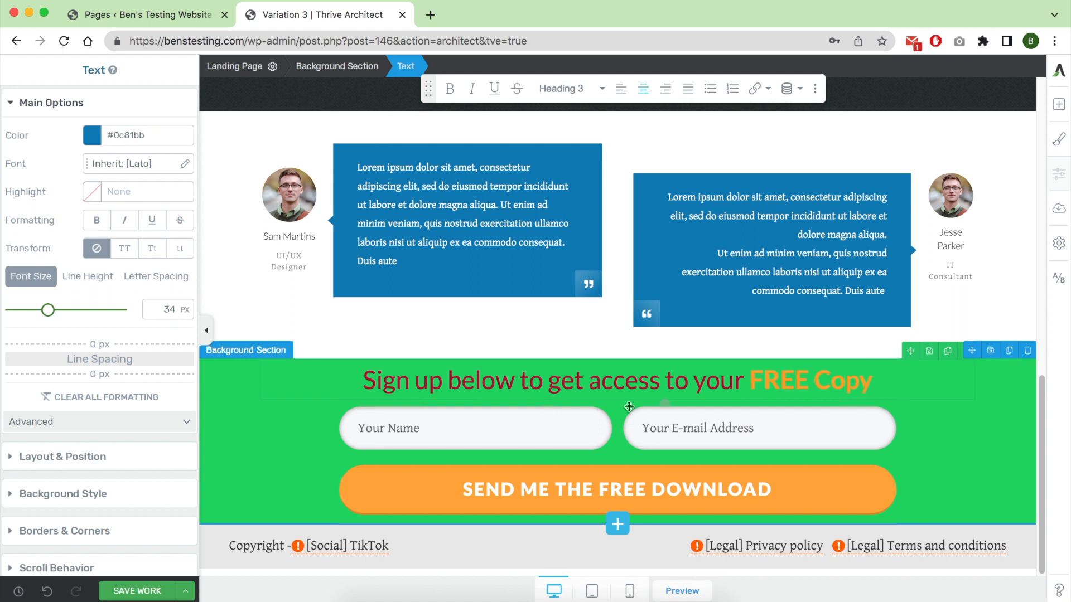
Save the edited Variation 3 page and open the A/B test dashboard.
{"action": "left_click", "coordinate": [1059, 285]}
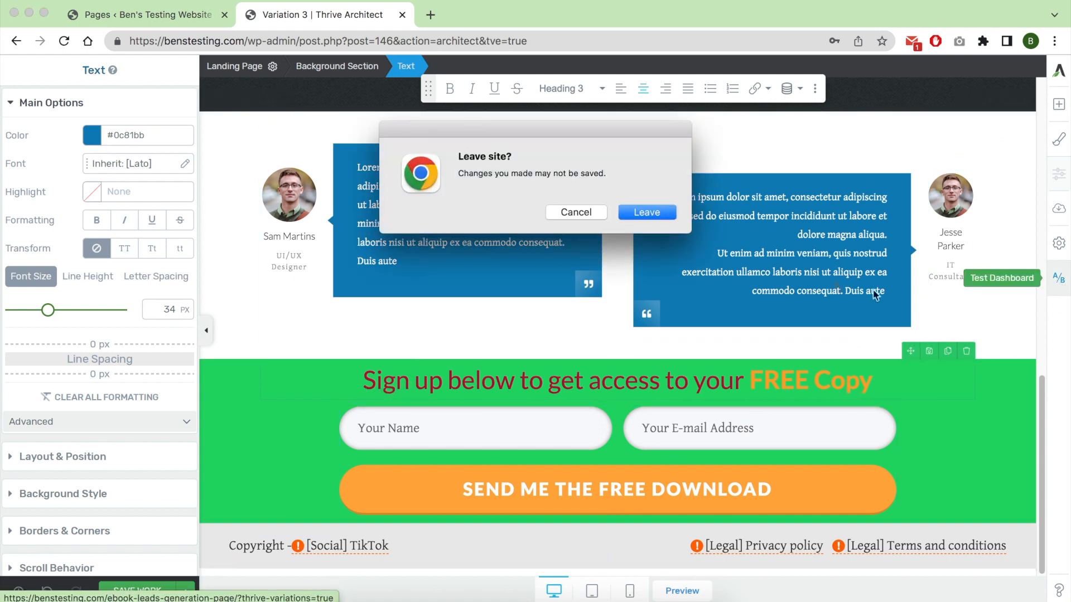
{"action": "left_click", "coordinate": [585, 216]}
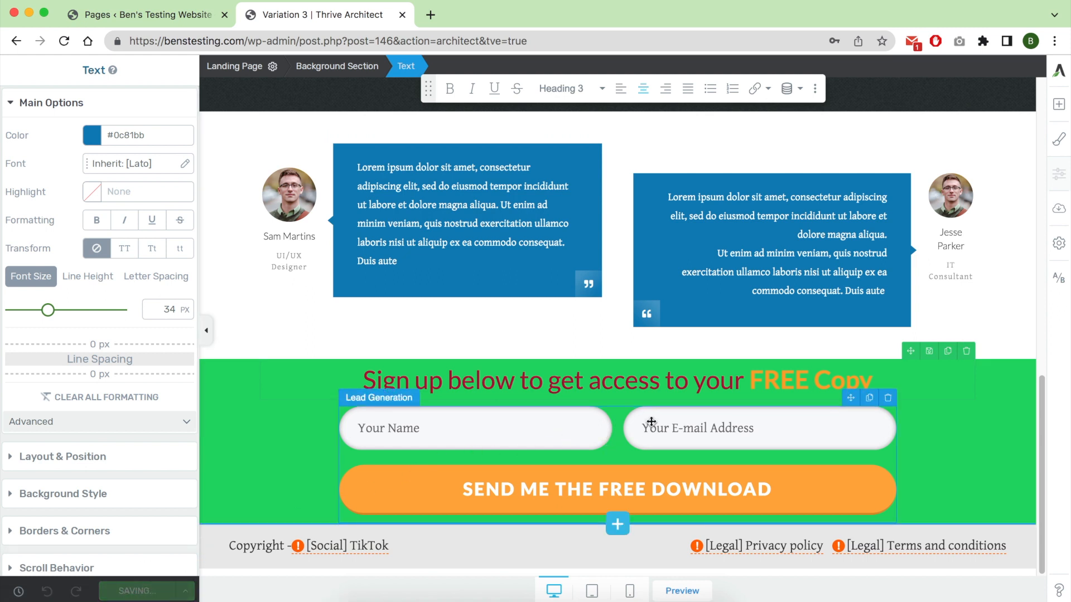
{"action": "left_click", "coordinate": [1060, 280]}
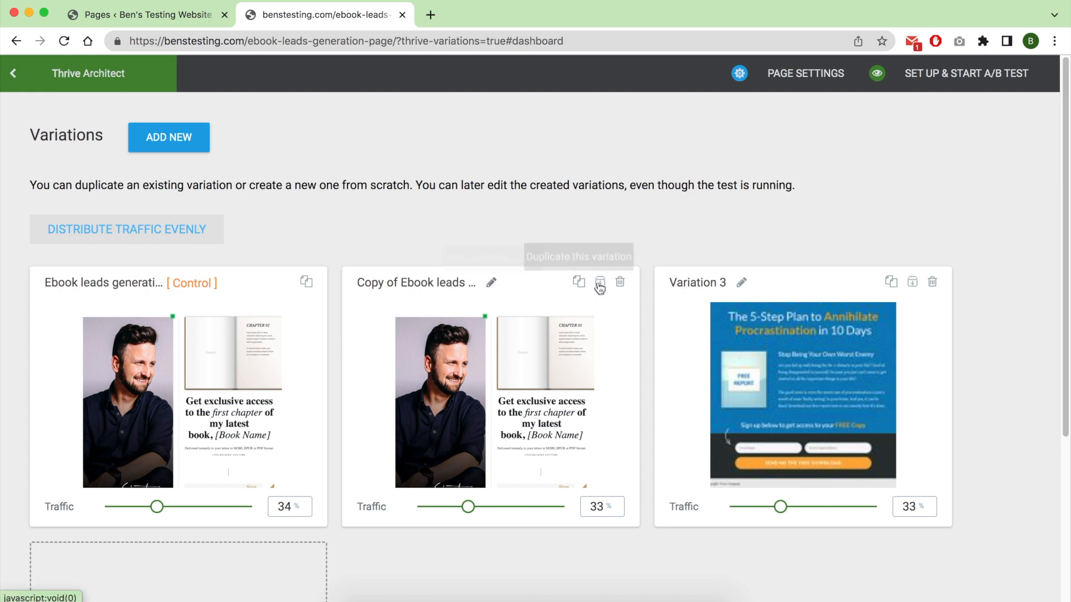
Delete the Copy of Ebook leads generation page variation and rename Variation 3 as Variation 2.
{"action": "left_click", "coordinate": [620, 284]}
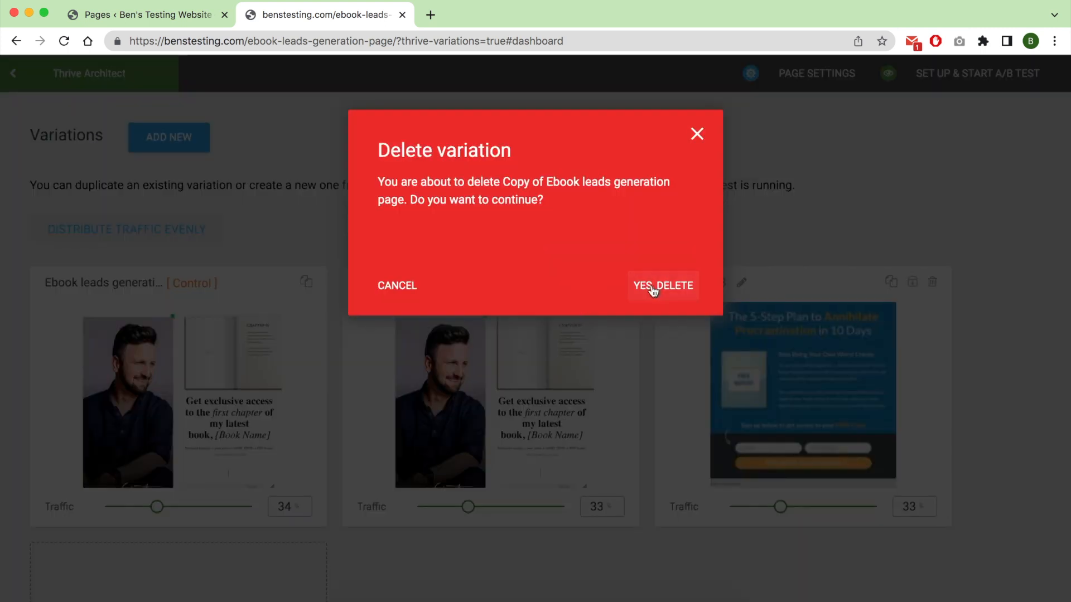
{"action": "left_click", "coordinate": [663, 290]}
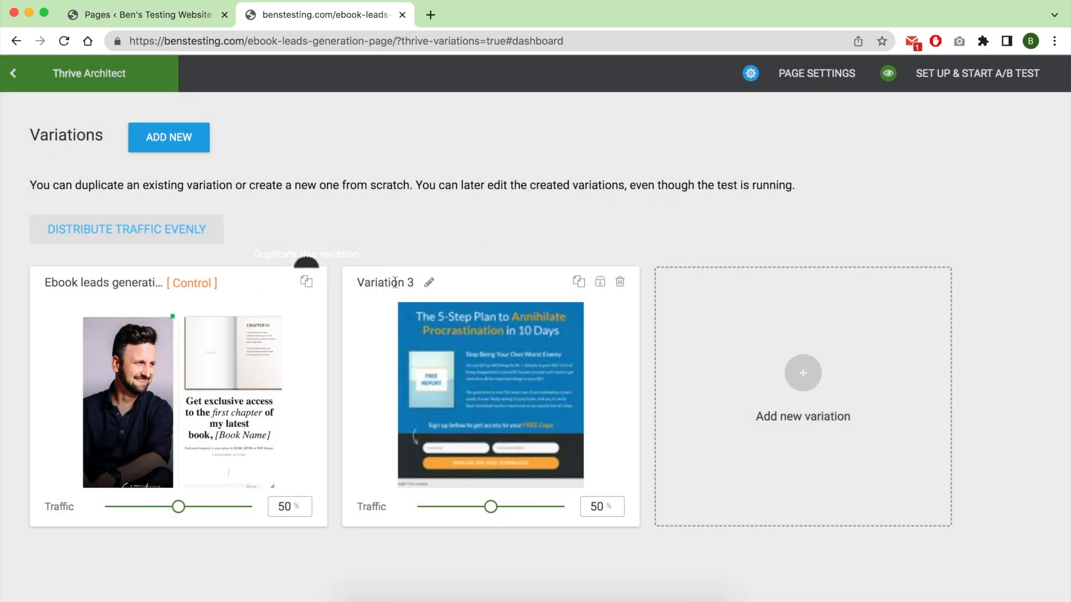
{"action": "left_click", "coordinate": [428, 282]}
{"action": "left_click", "coordinate": [424, 284]}
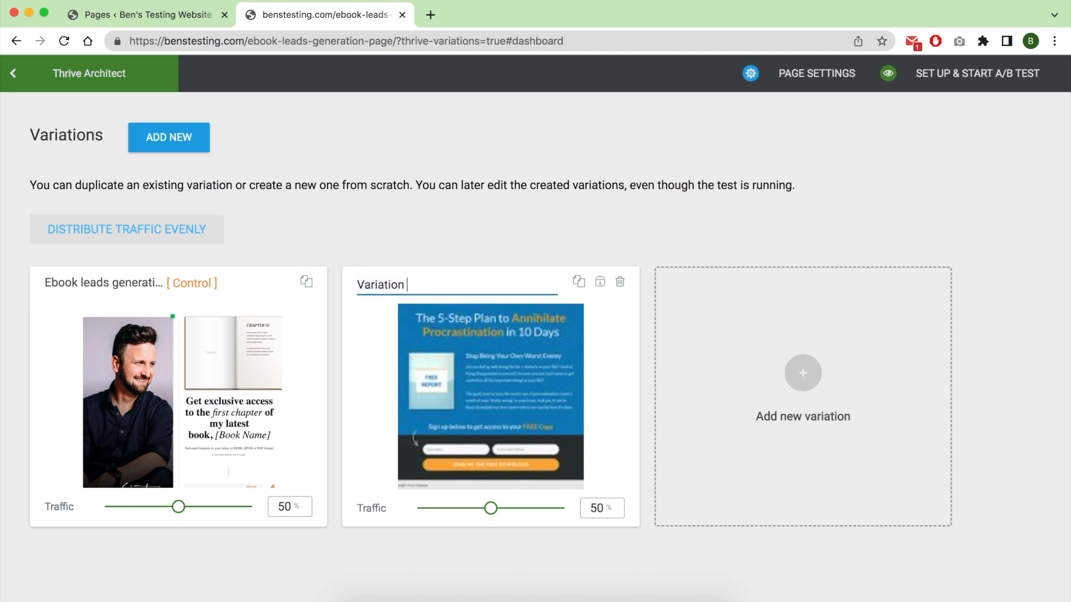
{"action": "type", "text": "2"}
{"action": "left_click", "coordinate": [491, 243]}
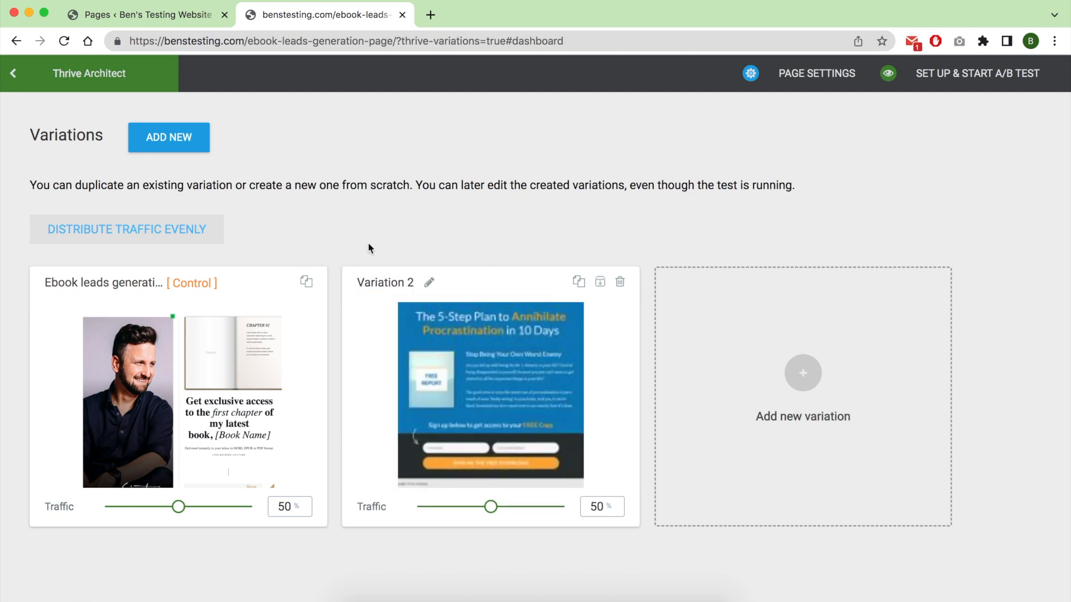
Adjust the traffic share of Variation 2 and redistribute the traffic evenly between both variations.
{"action": "left_click_drag", "start_coordinate": [474, 513], "coordinate": [498, 510]}
{"action": "left_click", "coordinate": [208, 231]}
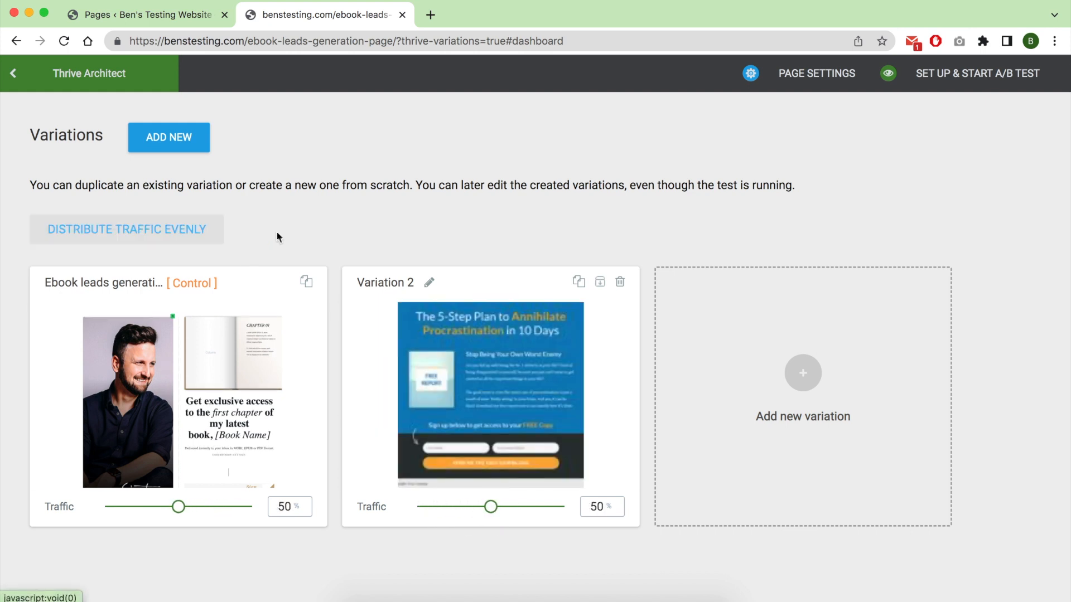
Name the A/B test "Ebook Lead Gen page AB test" and describe it as testing the whole page design before little tweaks to the winner variation.
{"action": "left_click", "coordinate": [961, 78]}
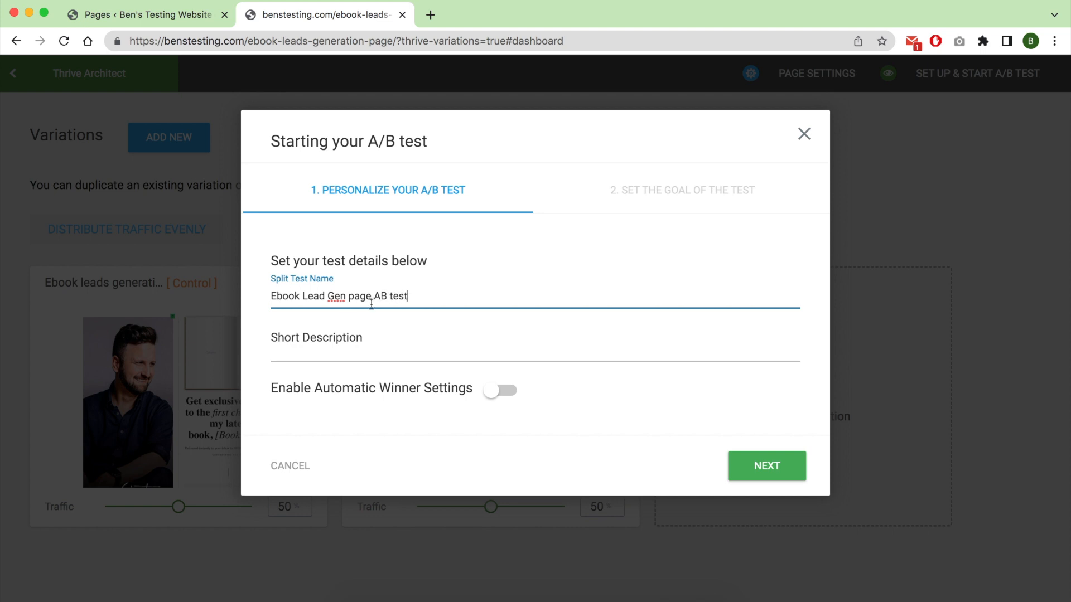
{"action": "left_click", "coordinate": [334, 346]}
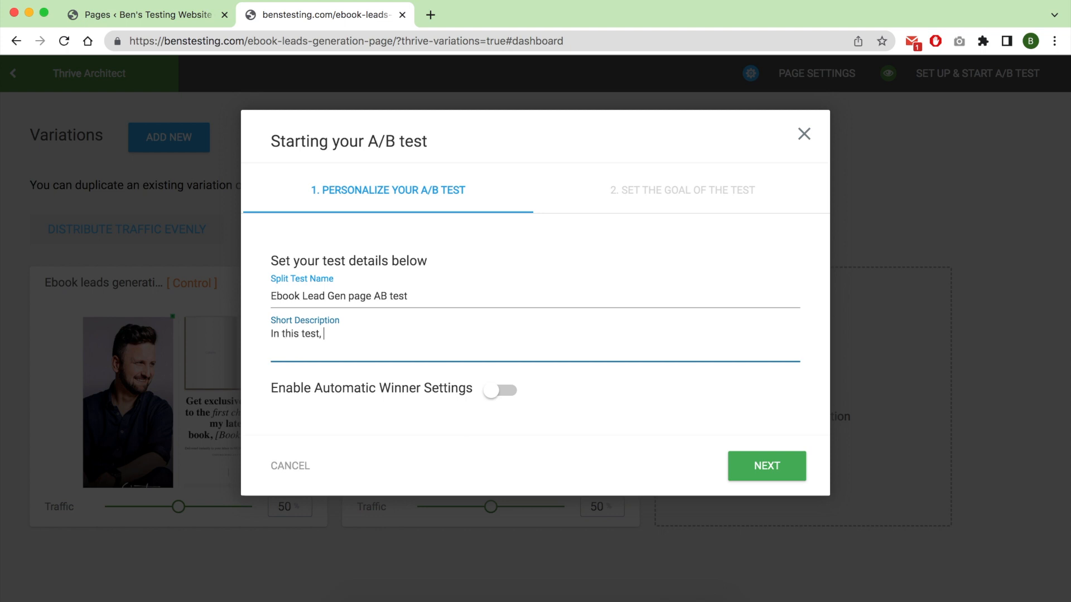
{"action": "key", "text": "super+a"}
{"action": "type", "text": "W"}
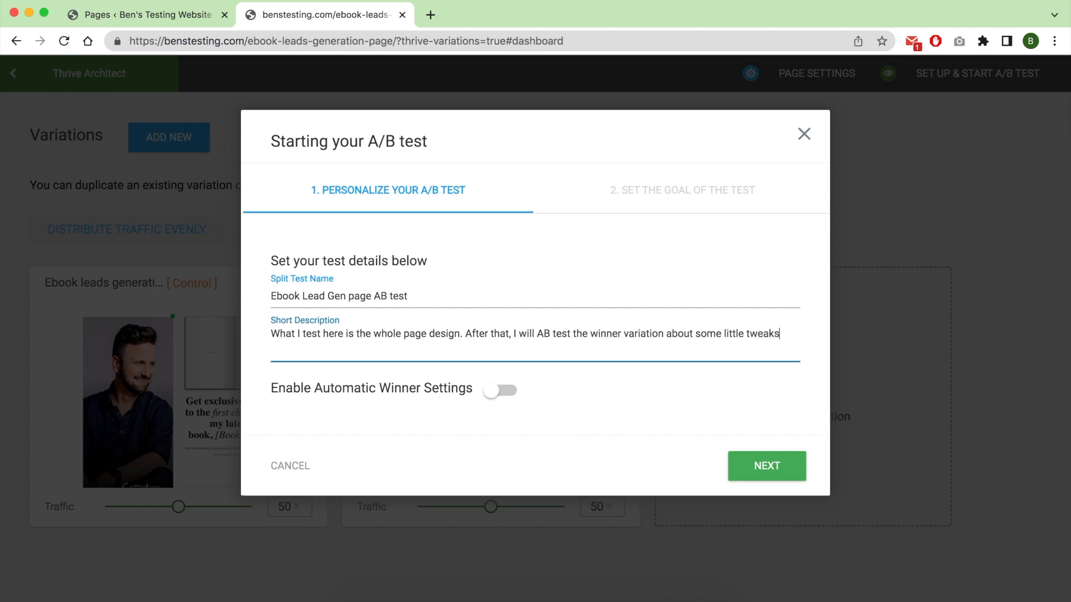
{"action": "double_click", "coordinate": [676, 334]}
{"action": "type", "text": "with"}
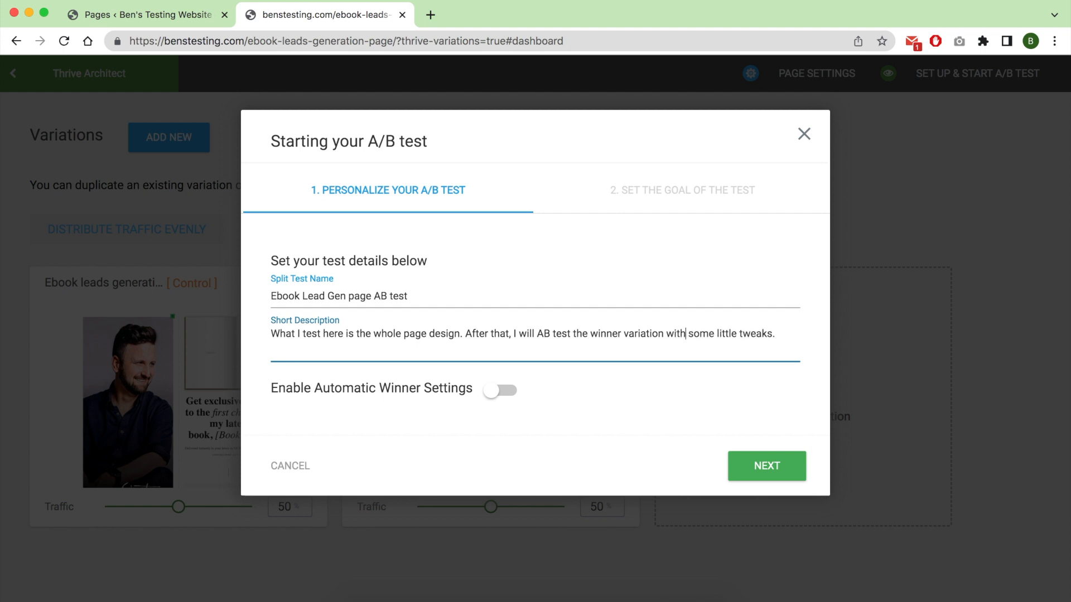
Set the test goal to Visit Goal Page and choose the "Email address confirmed" page as the goal page.
{"action": "left_click", "coordinate": [776, 473]}
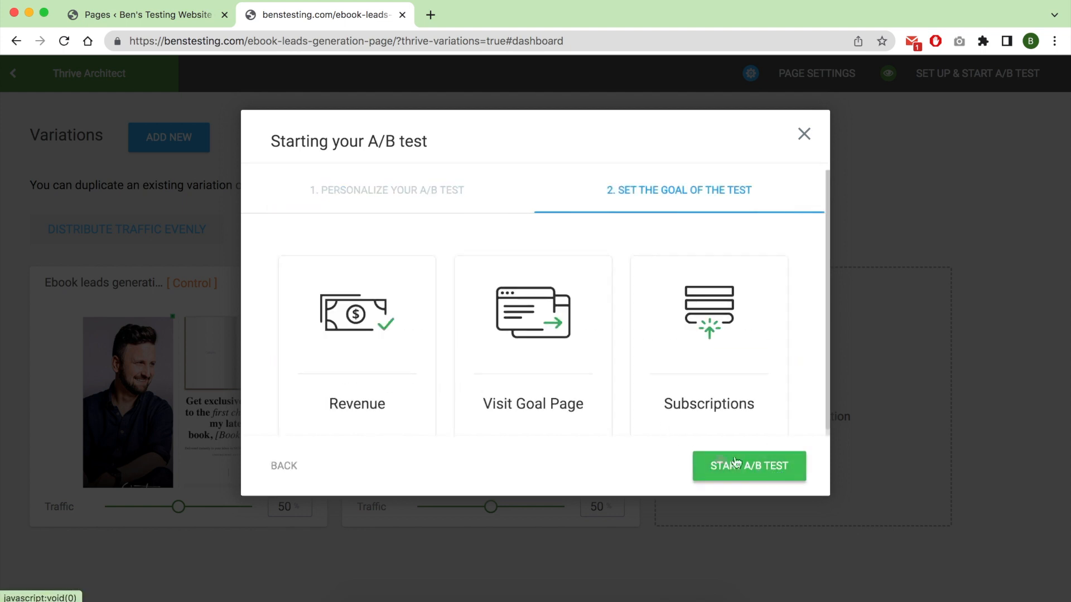
{"action": "left_click", "coordinate": [532, 343]}
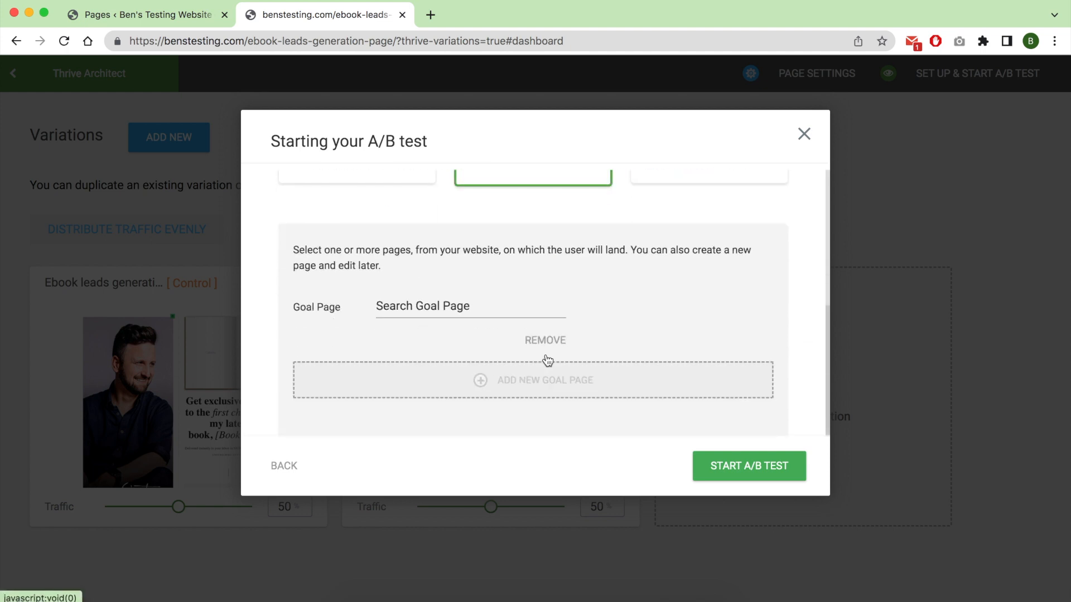
{"action": "left_click", "coordinate": [466, 314]}
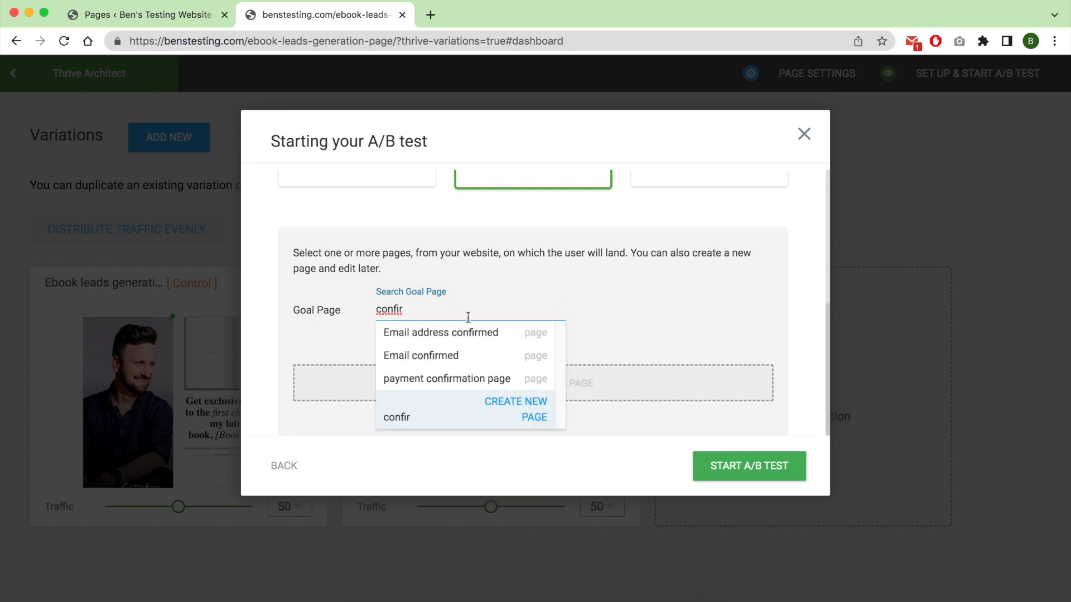
{"action": "left_click", "coordinate": [466, 335]}
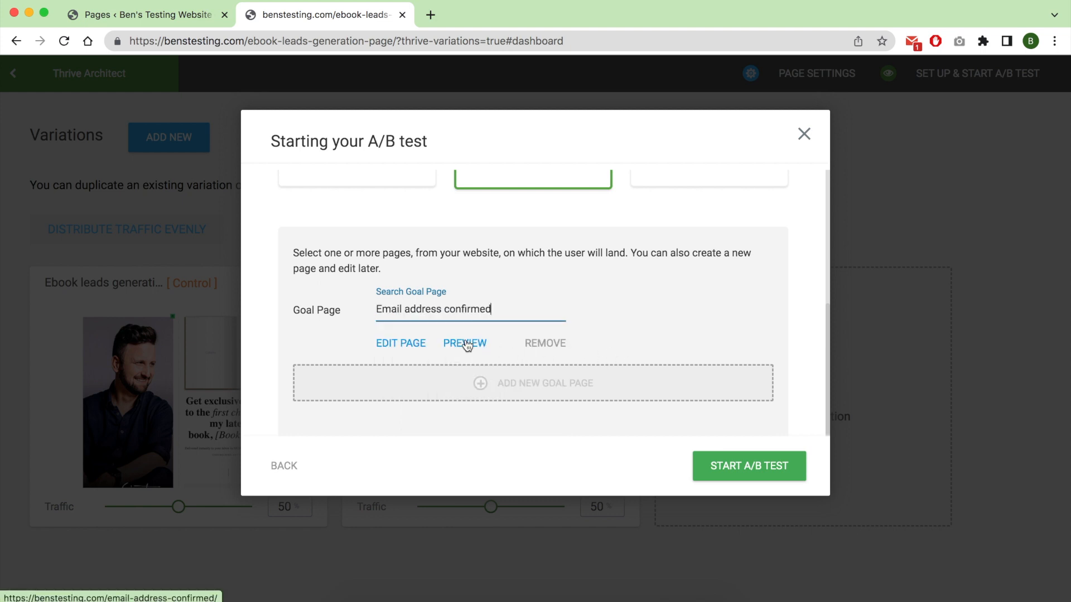
Replace the goal page with a newly created page named "Not created page" and open its preview.
{"action": "double_click", "coordinate": [508, 315]}
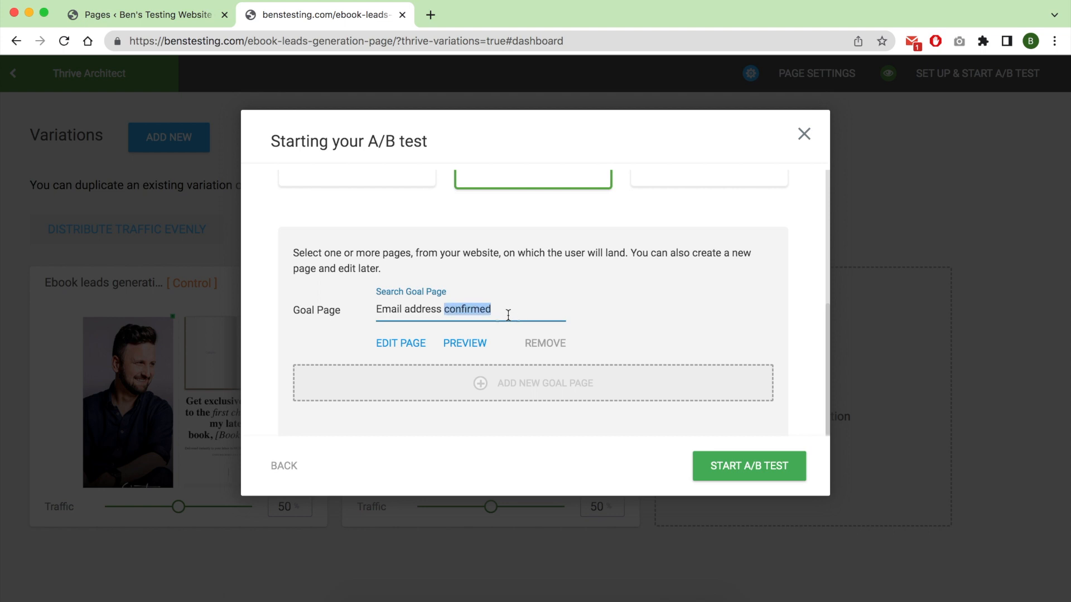
{"action": "triple_click", "coordinate": [507, 315]}
{"action": "type", "text": "Not created page"}
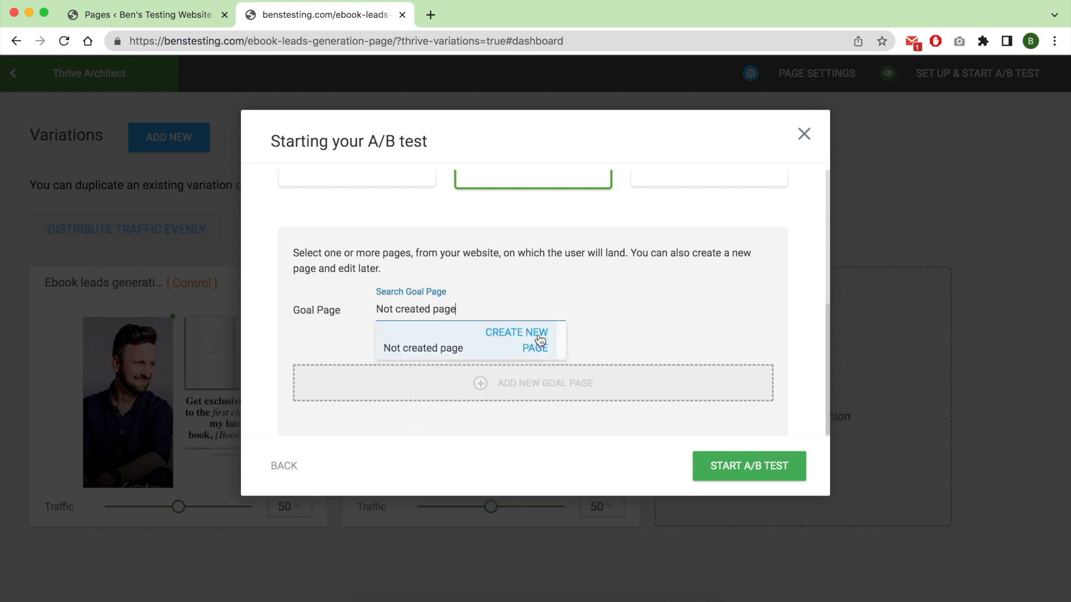
{"action": "left_click", "coordinate": [536, 338]}
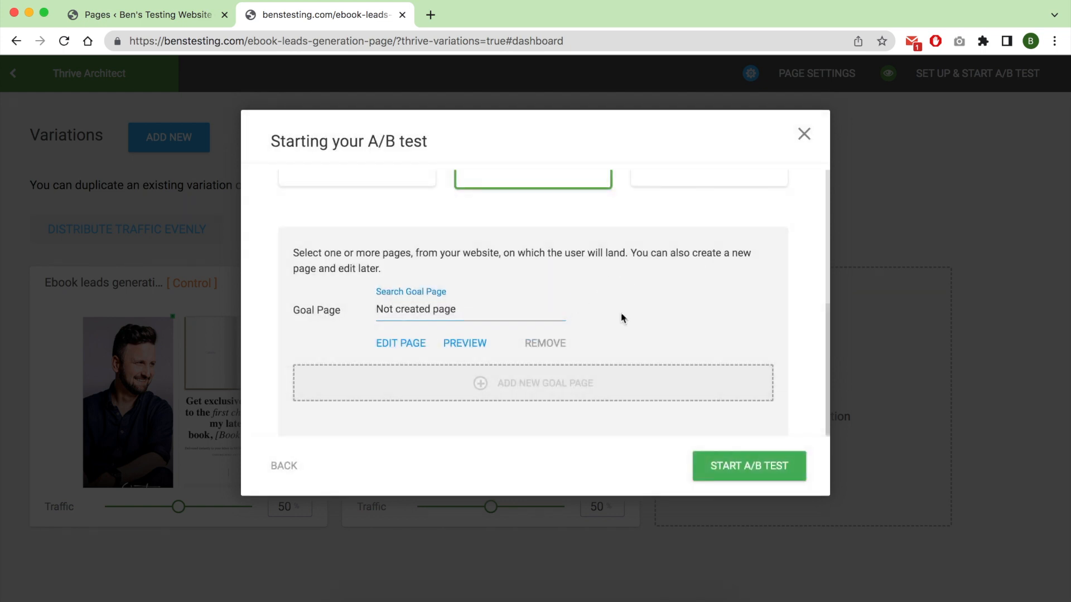
{"action": "left_click", "coordinate": [471, 345]}
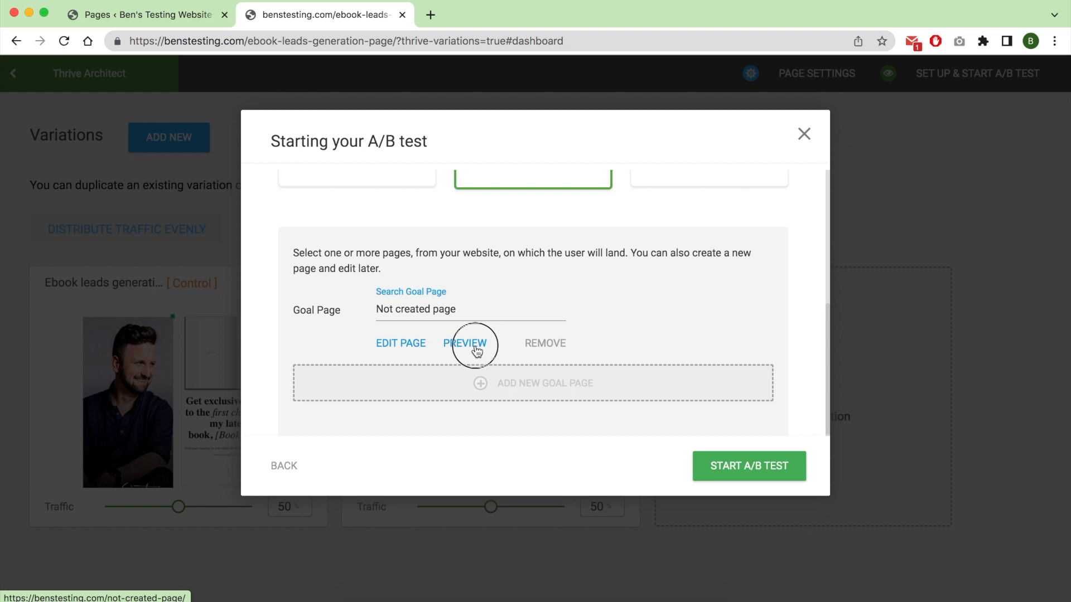
Return from the goal page preview to the test setup, start the A/B test and view its overview on the page's edit screen.
{"action": "left_click", "coordinate": [356, 19]}
{"action": "left_click", "coordinate": [446, 17]}
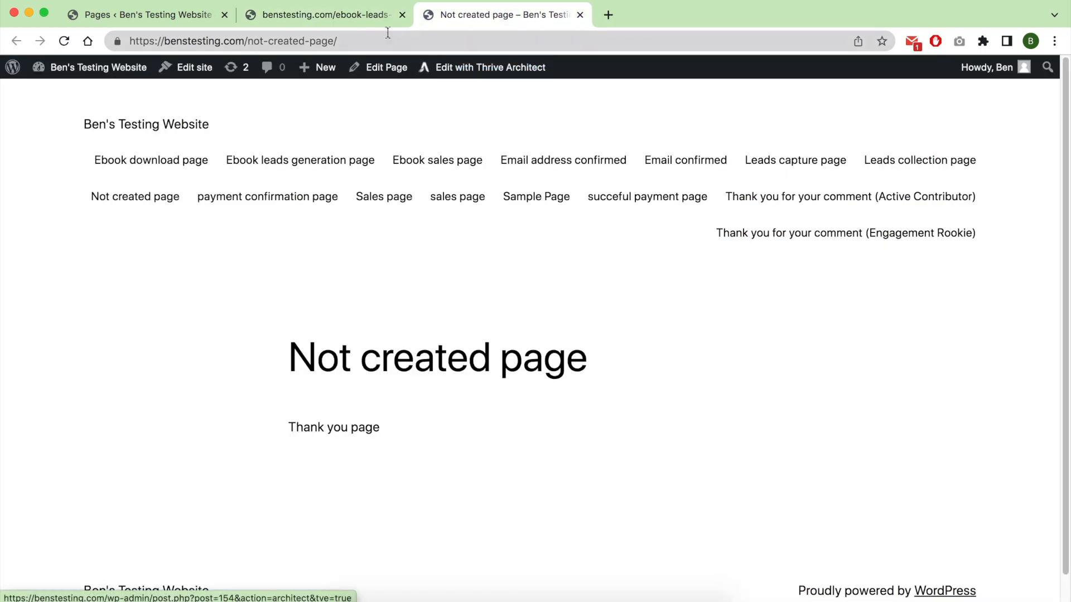
{"action": "left_click", "coordinate": [323, 15]}
{"action": "left_click", "coordinate": [734, 470]}
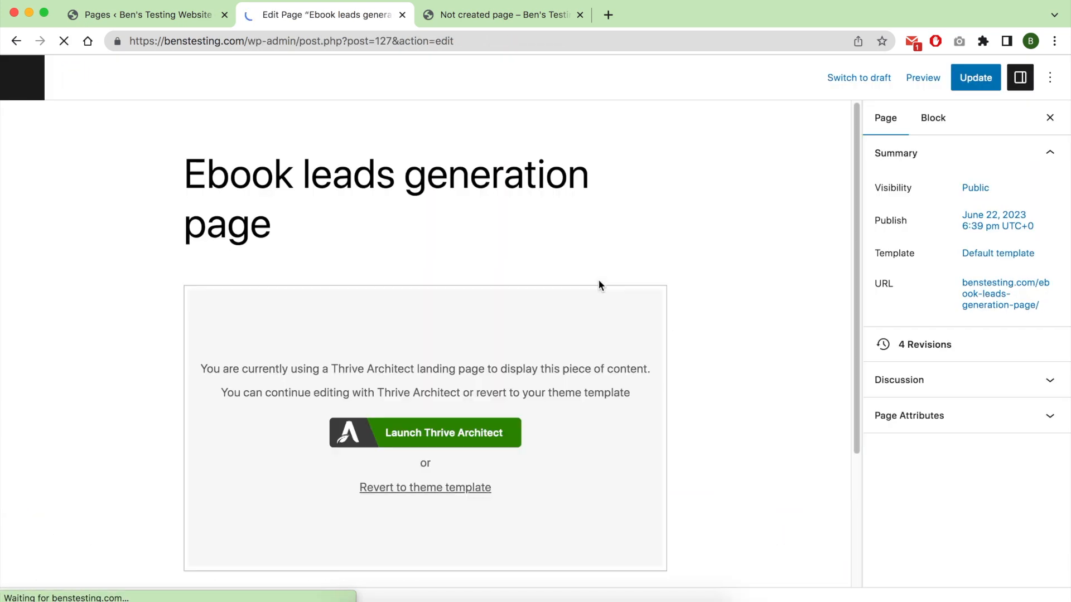
{"action": "scroll", "coordinate": [762, 338], "scroll_direction": "down", "scroll_amount": 3}
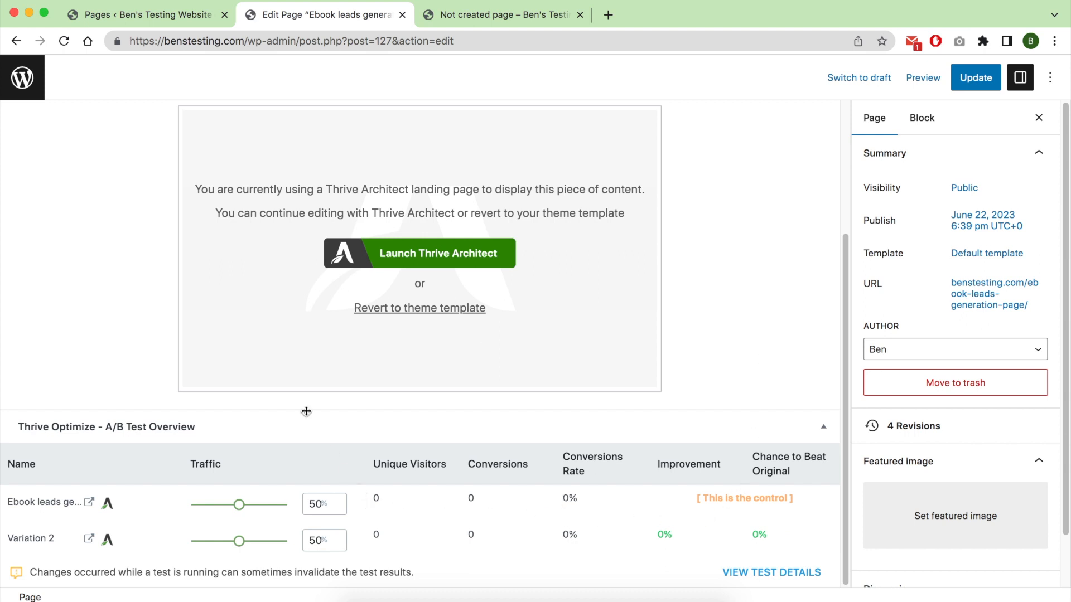
Go to the Thrive Optimize dashboard and open the details of the running test on the Ebook leads generation page.
{"action": "left_click", "coordinate": [23, 82]}
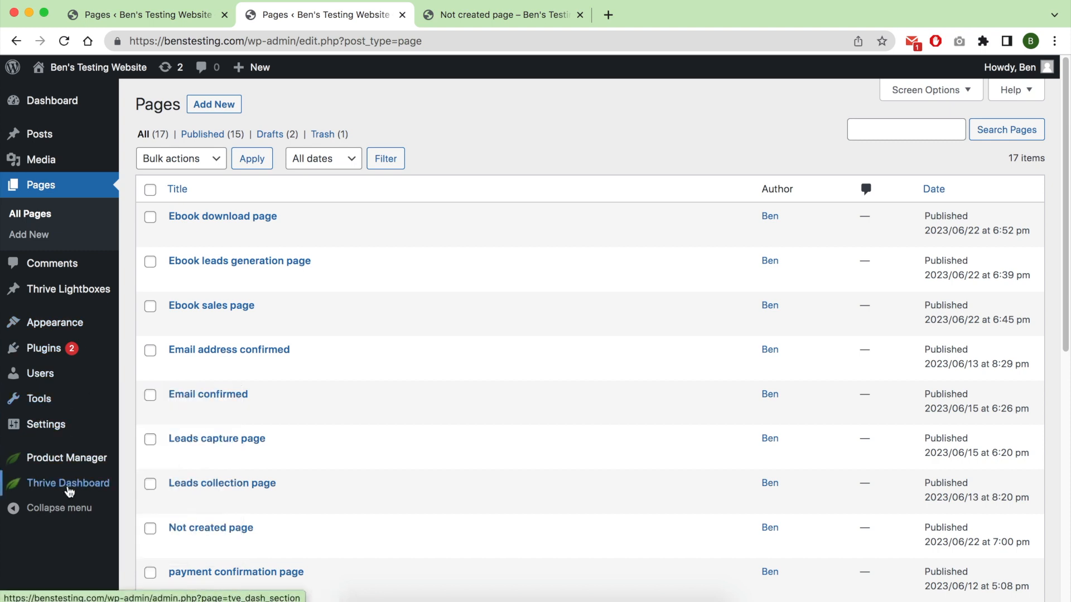
{"action": "mouse_move", "coordinate": [69, 491]}
{"action": "left_click", "coordinate": [158, 508]}
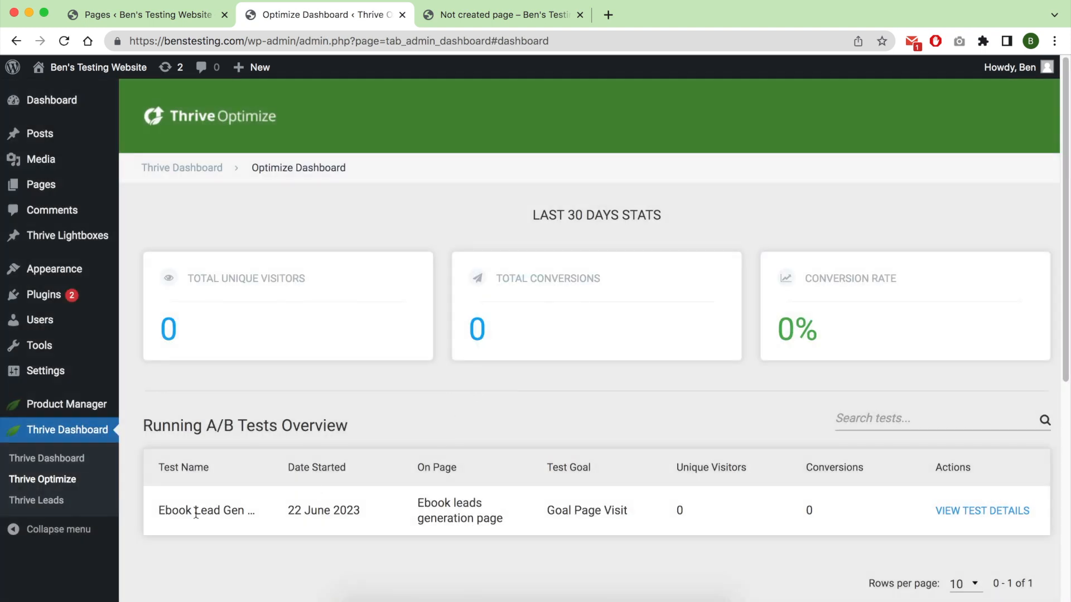
{"action": "triple_click", "coordinate": [457, 507]}
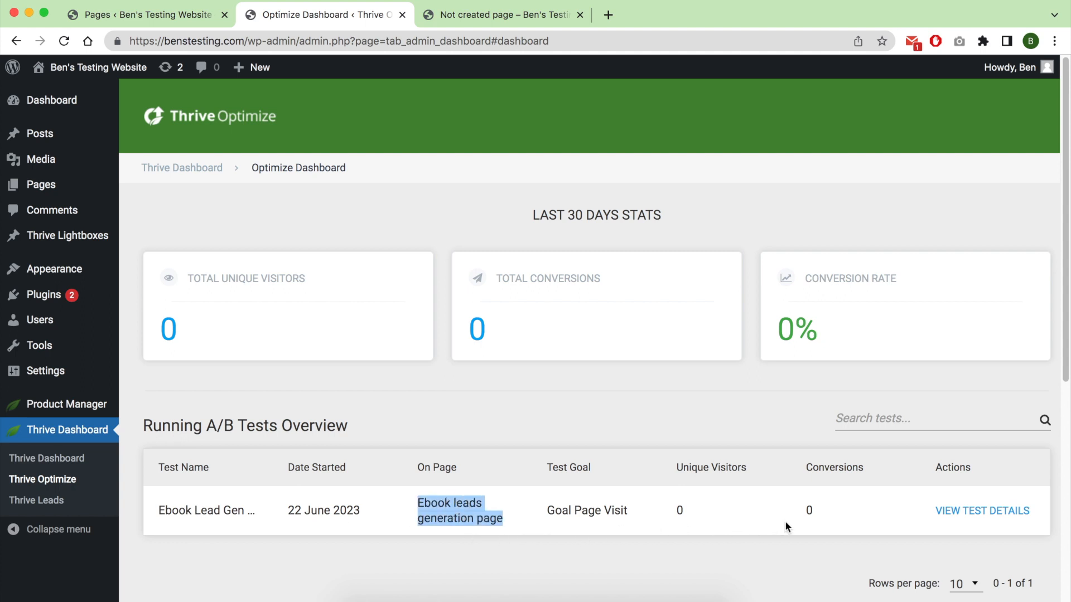
{"action": "left_click", "coordinate": [956, 511]}
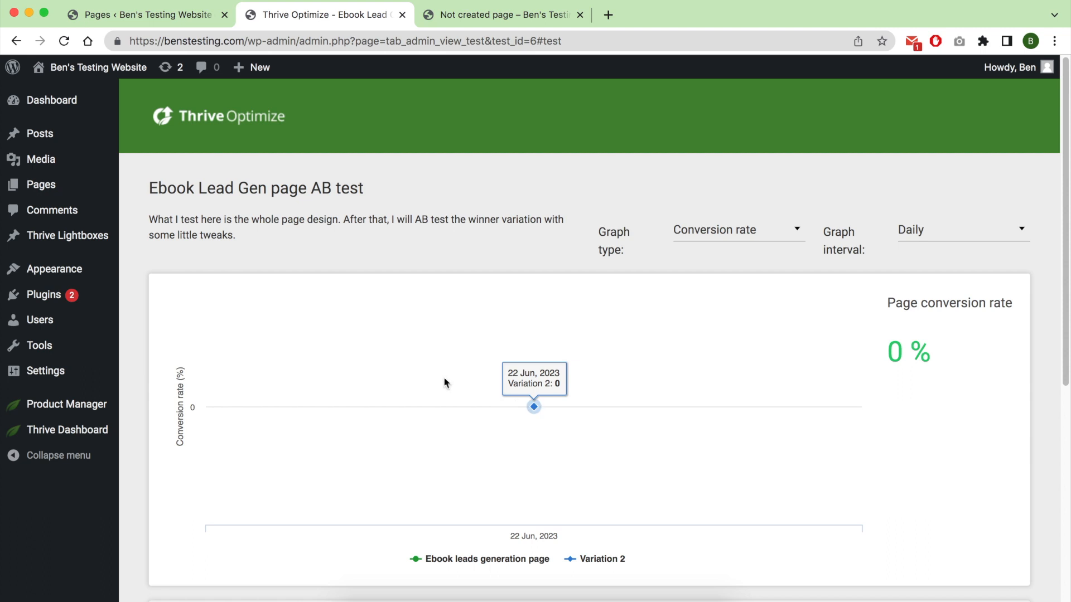
Switch the test graph type to Conversions and check the available graph intervals, keeping Daily.
{"action": "left_click", "coordinate": [762, 226]}
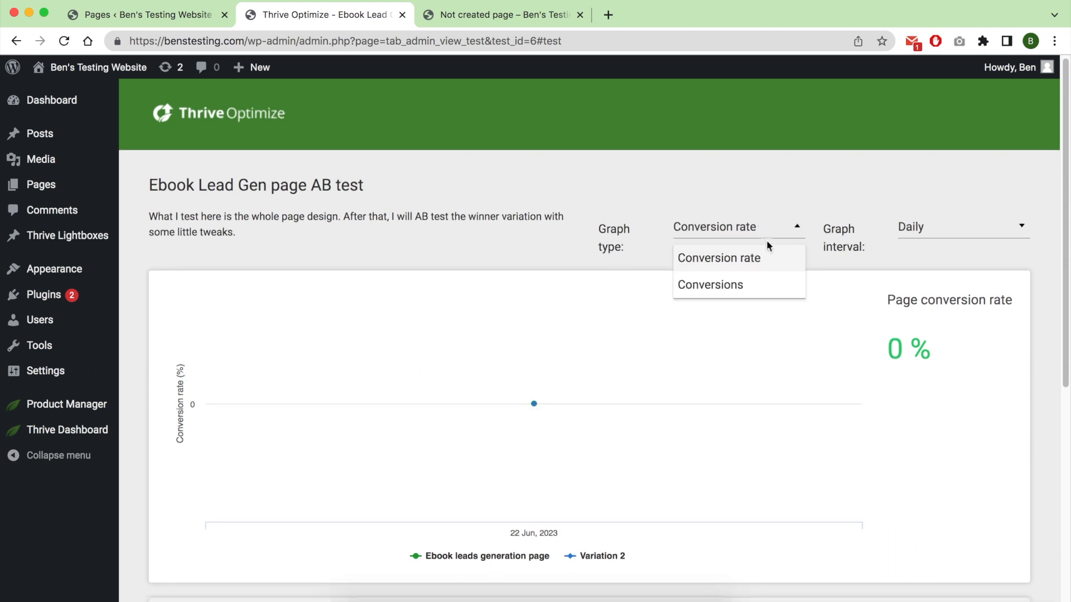
{"action": "left_click", "coordinate": [766, 286]}
{"action": "left_click", "coordinate": [936, 234]}
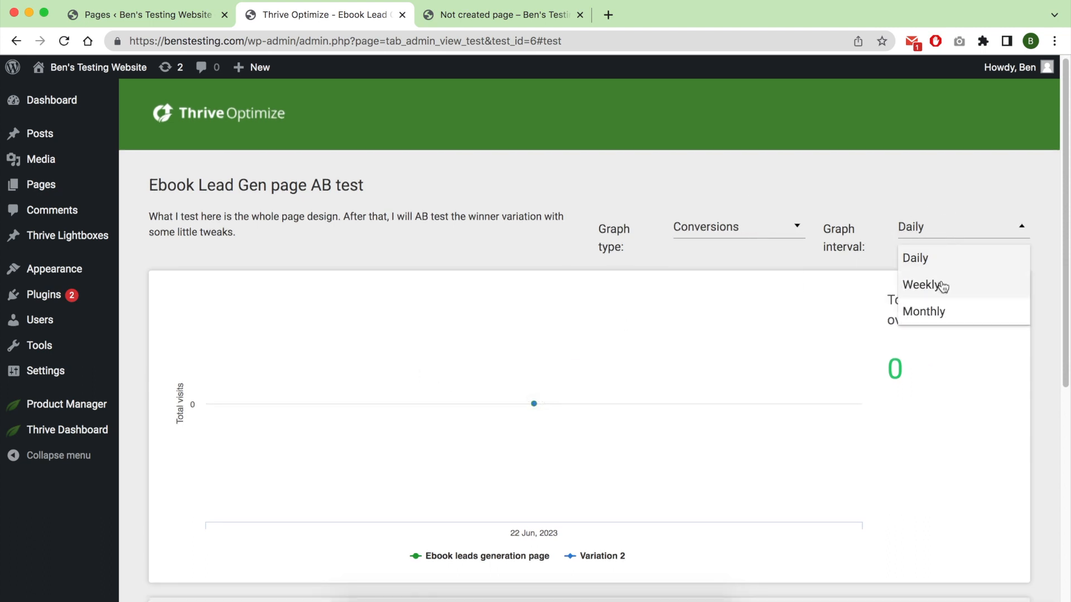
{"action": "left_click", "coordinate": [554, 260]}
Review the test's name and description and compare the conversion rates of the control page and Variation 2.
{"action": "double_click", "coordinate": [171, 185]}
{"action": "triple_click", "coordinate": [187, 186]}
{"action": "triple_click", "coordinate": [189, 216]}
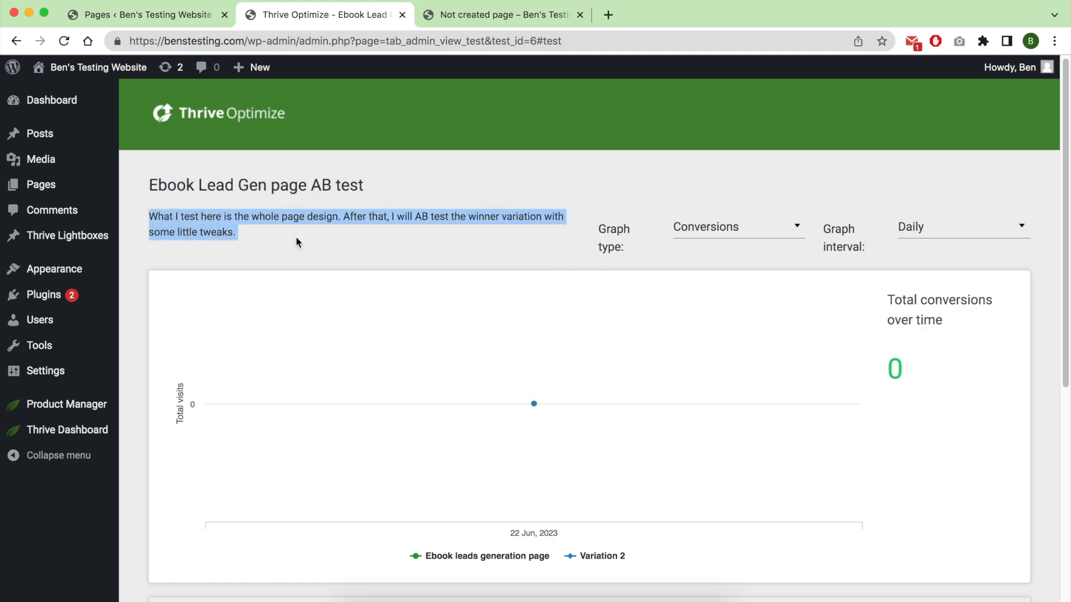
{"action": "left_click", "coordinate": [333, 248]}
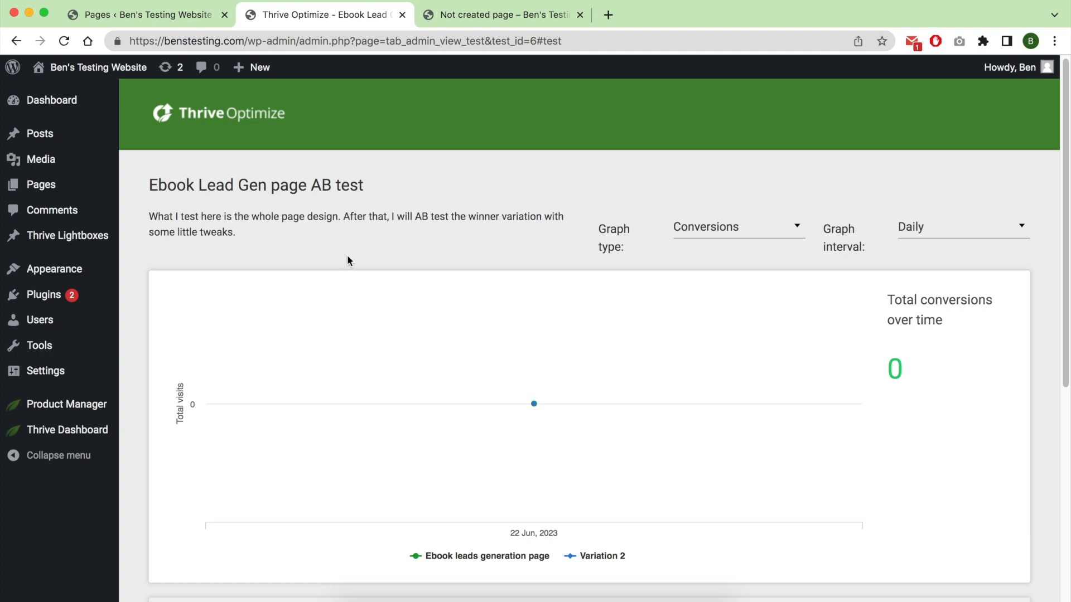
{"action": "scroll", "coordinate": [347, 255], "scroll_direction": "down", "scroll_amount": 5}
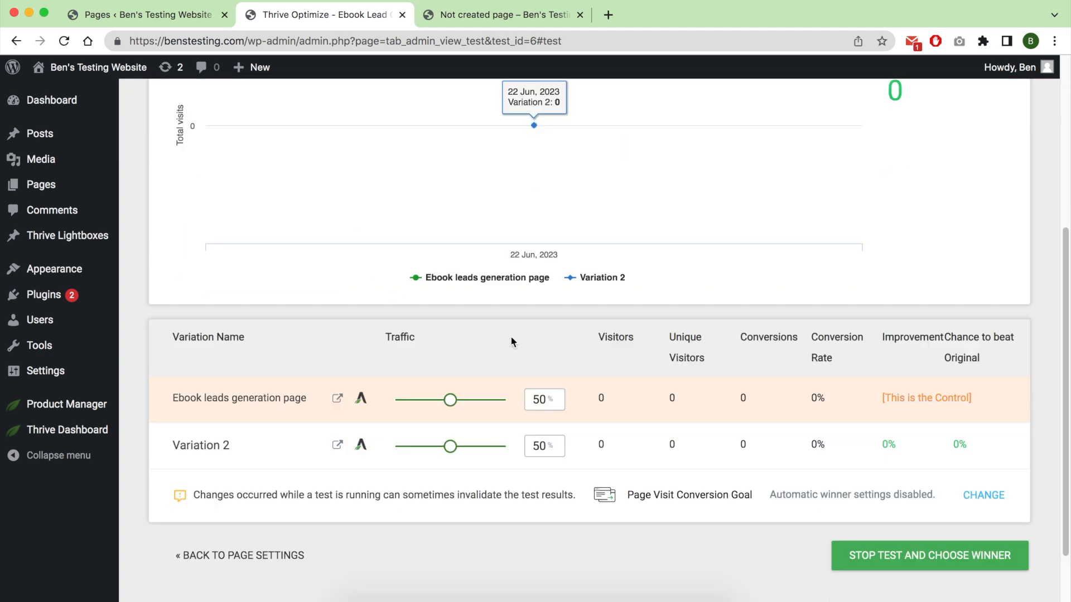
{"action": "double_click", "coordinate": [816, 398]}
{"action": "double_click", "coordinate": [816, 444]}
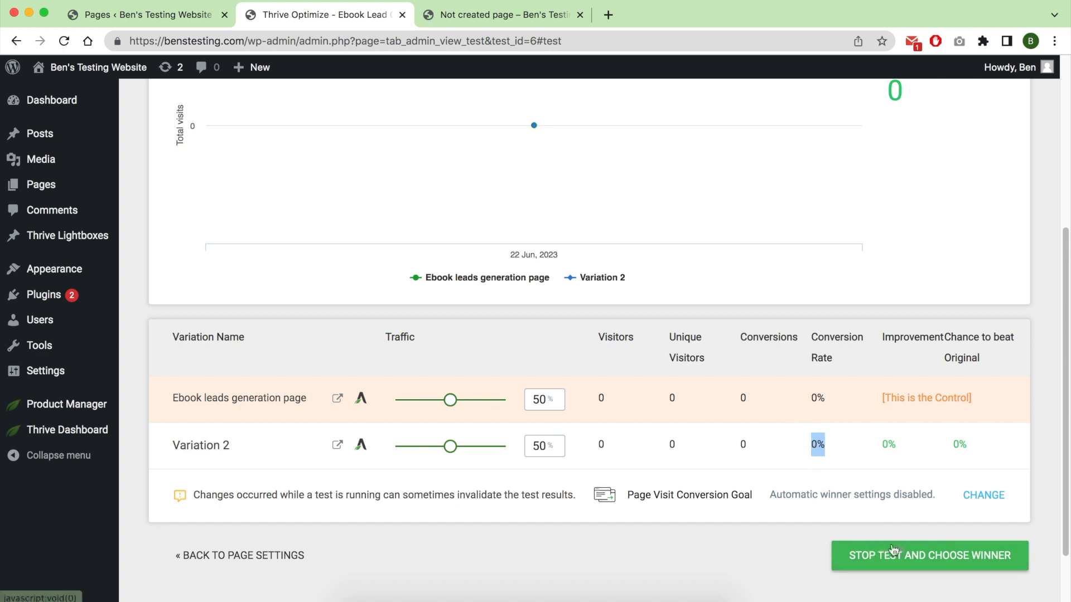
{"action": "mouse_move", "coordinate": [996, 449]}
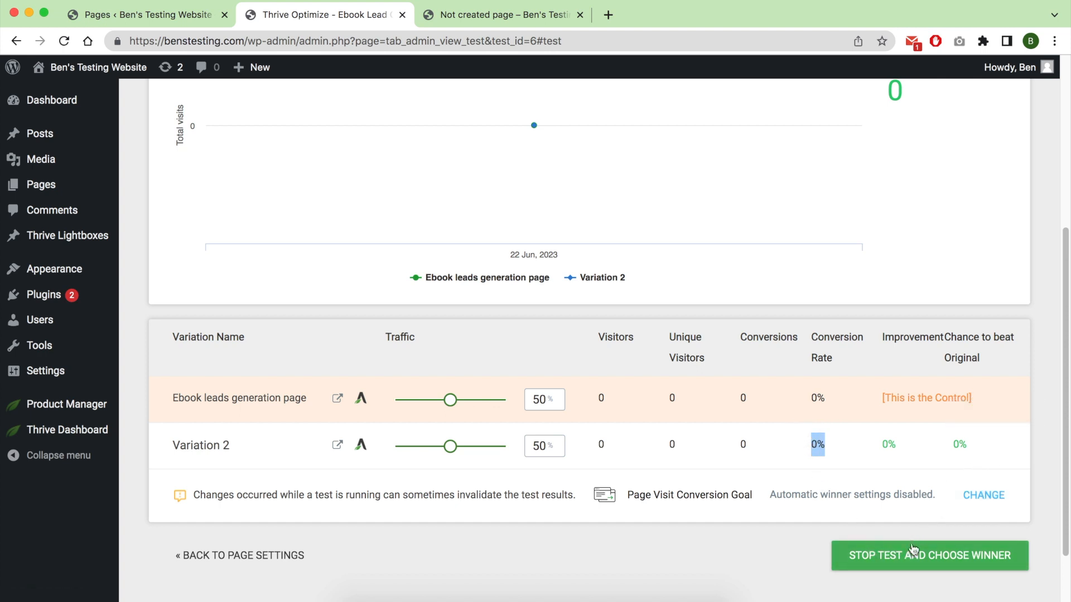
Stop the A/B test, set Variation 2 as the winner and review the test report.
{"action": "left_click", "coordinate": [912, 564]}
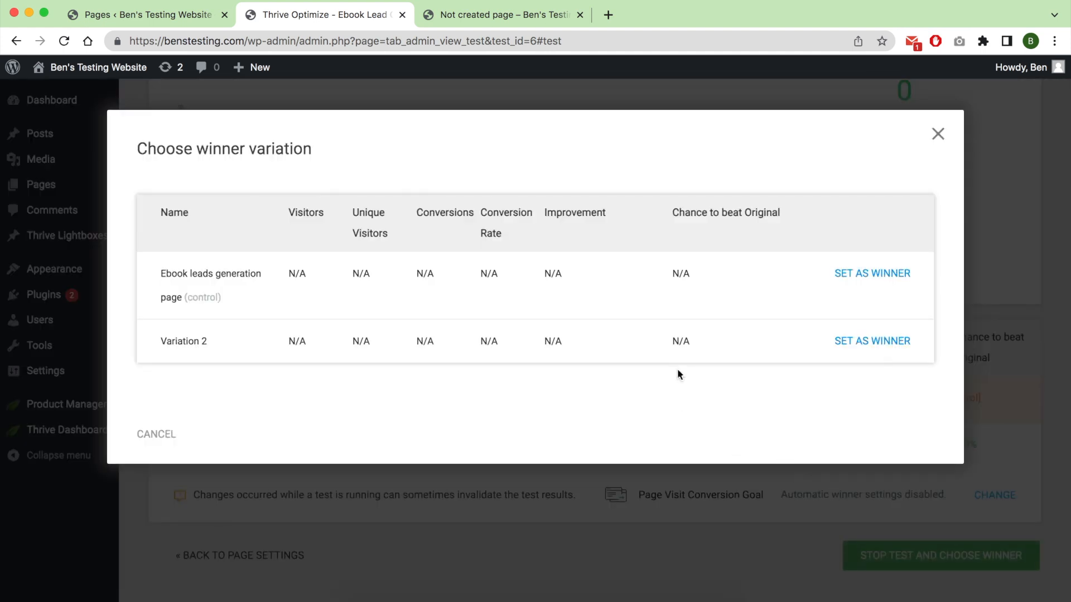
{"action": "double_click", "coordinate": [489, 274]}
{"action": "double_click", "coordinate": [489, 341]}
{"action": "left_click", "coordinate": [887, 341]}
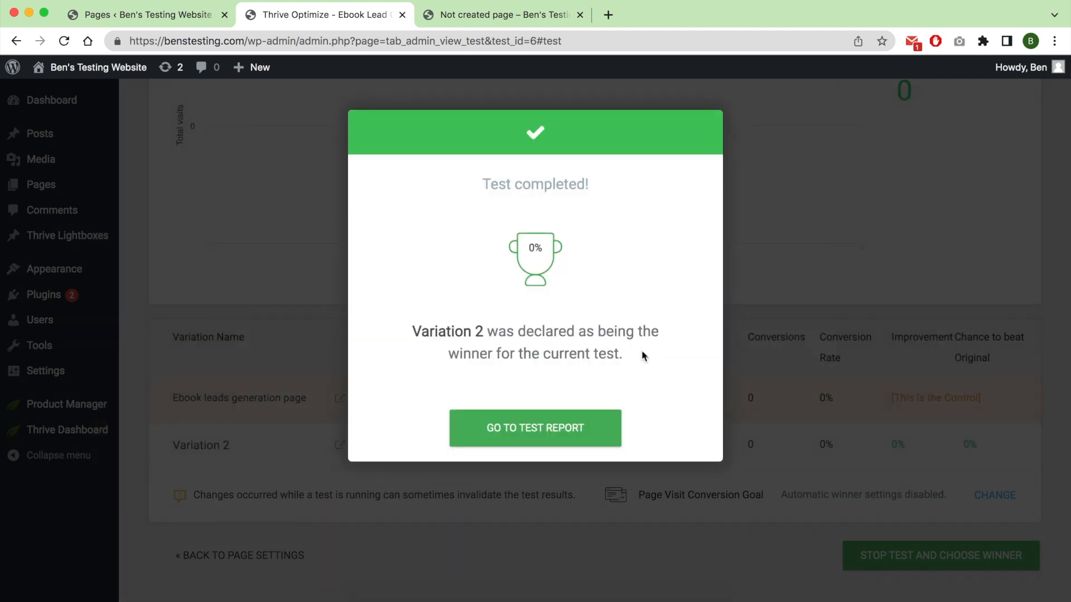
{"action": "left_click", "coordinate": [565, 438]}
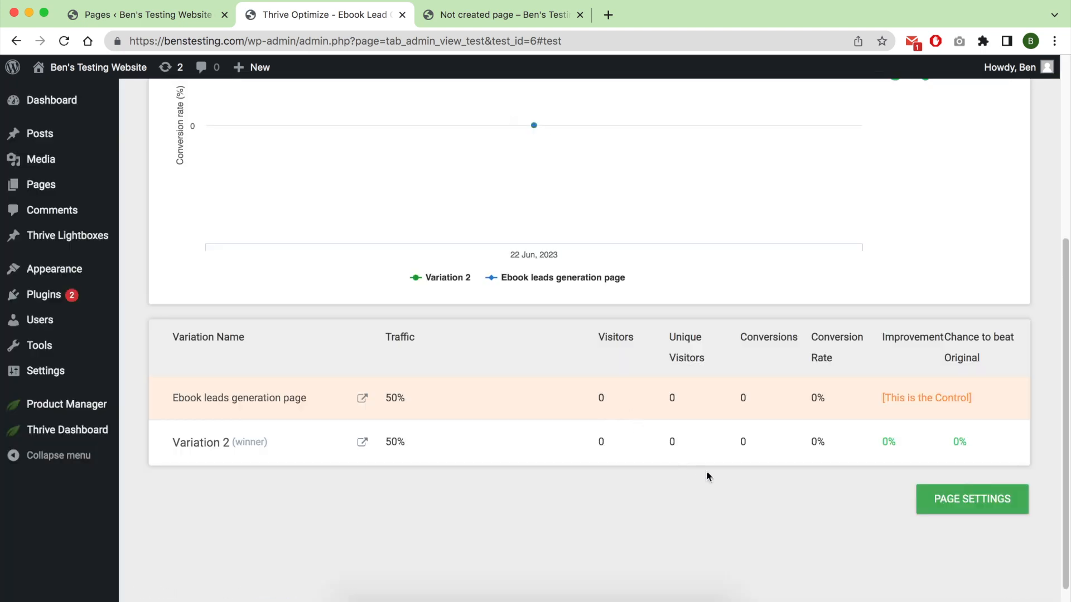
{"action": "scroll", "coordinate": [708, 471], "scroll_direction": "up", "scroll_amount": 5}
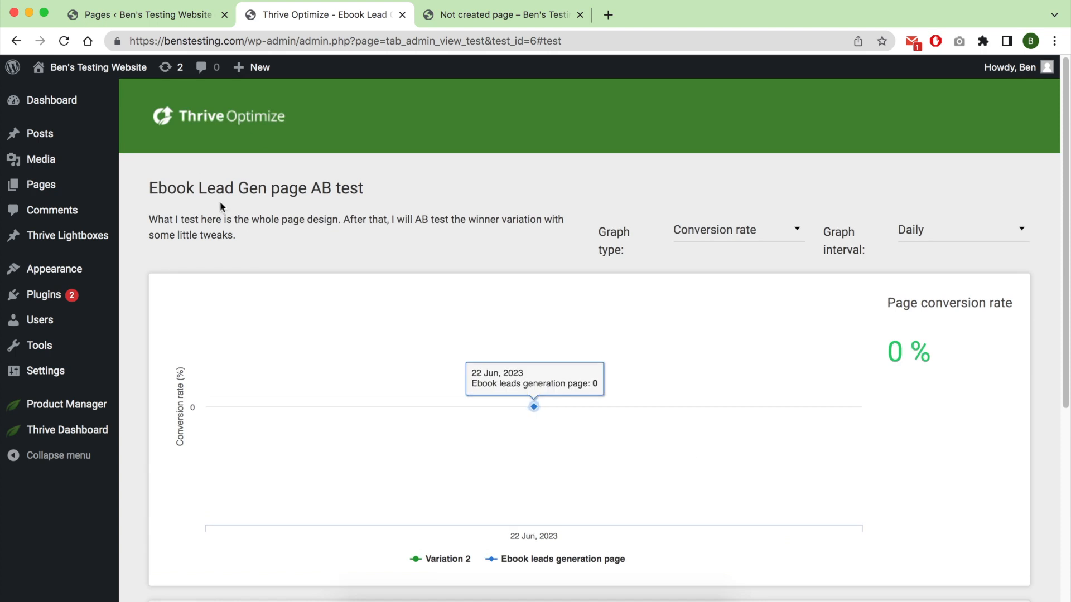
{"action": "scroll", "coordinate": [276, 221], "scroll_direction": "down", "scroll_amount": 4}
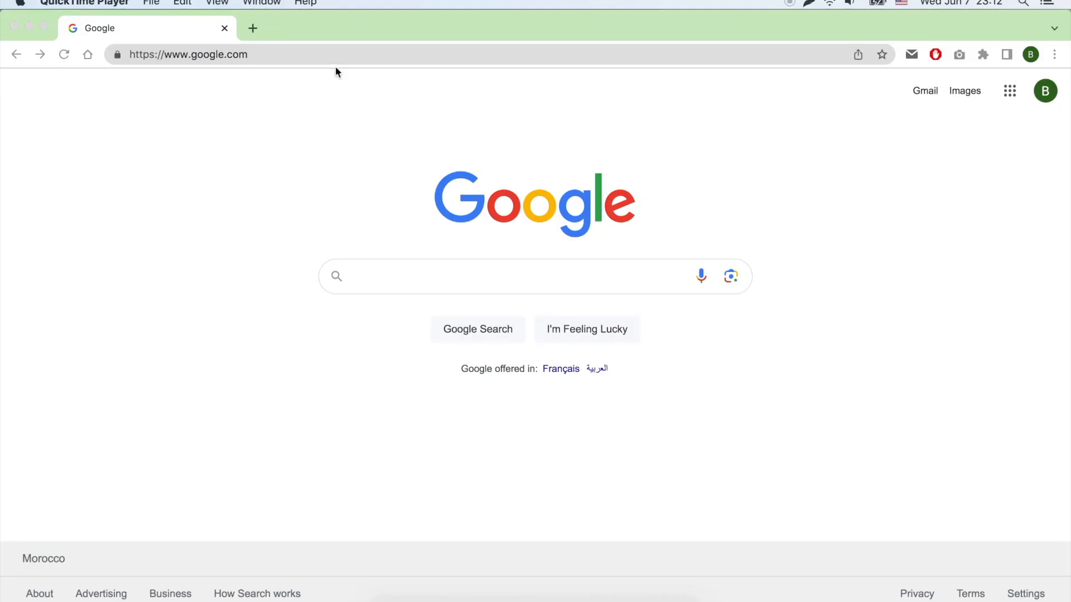
Open the Thrive Themes website through bensexperience.com/goto/thrive.
{"action": "left_click", "coordinate": [494, 58]}
{"action": "type", "text": "bens"}
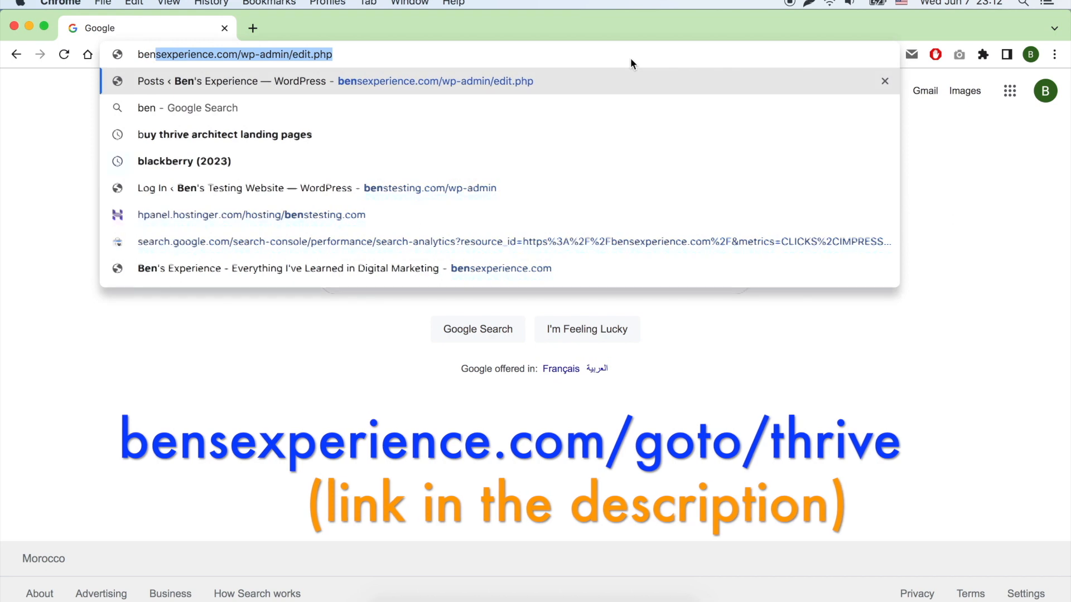
{"action": "type", "text": "exp"}
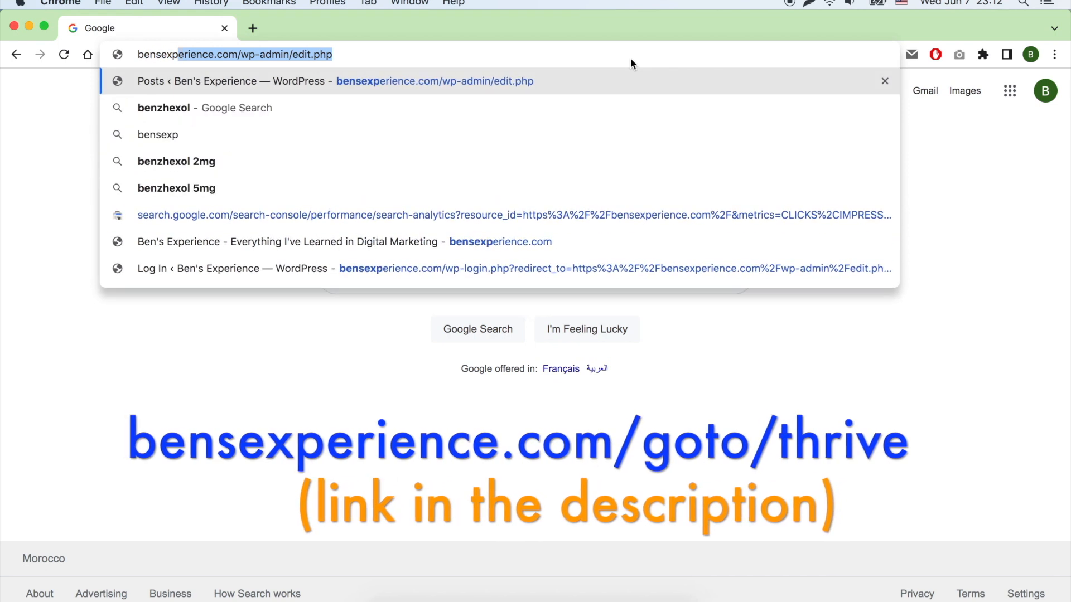
{"action": "type", "text": "erience.com/"}
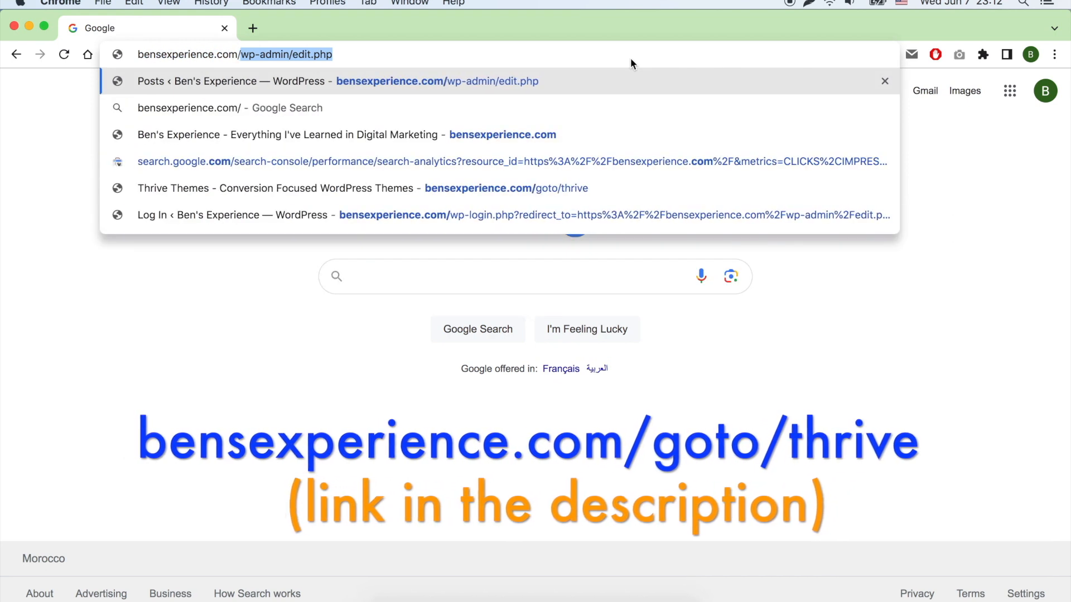
{"action": "type", "text": "goto/thrive"}
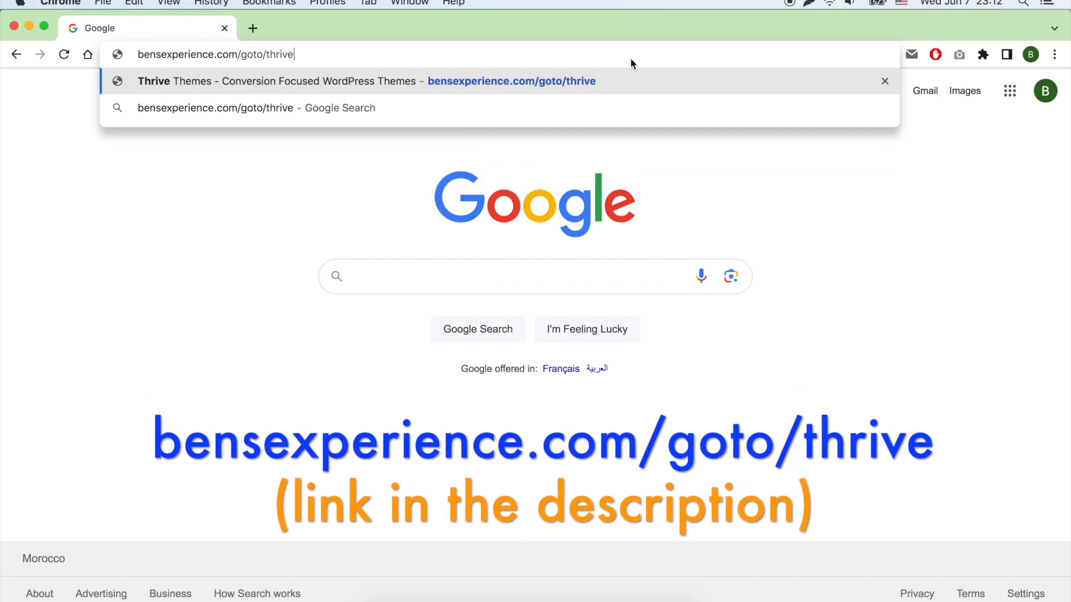
{"action": "key", "text": "Return"}
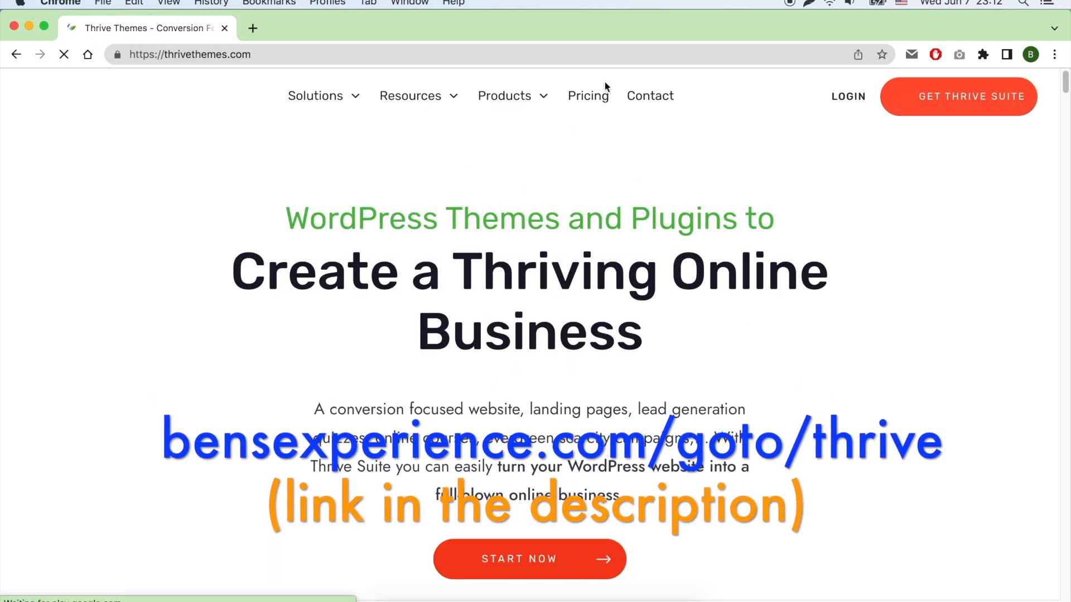
Log in to the Thrive Themes member area and download the Thrive Product Manager plugin.
{"action": "left_click", "coordinate": [853, 110]}
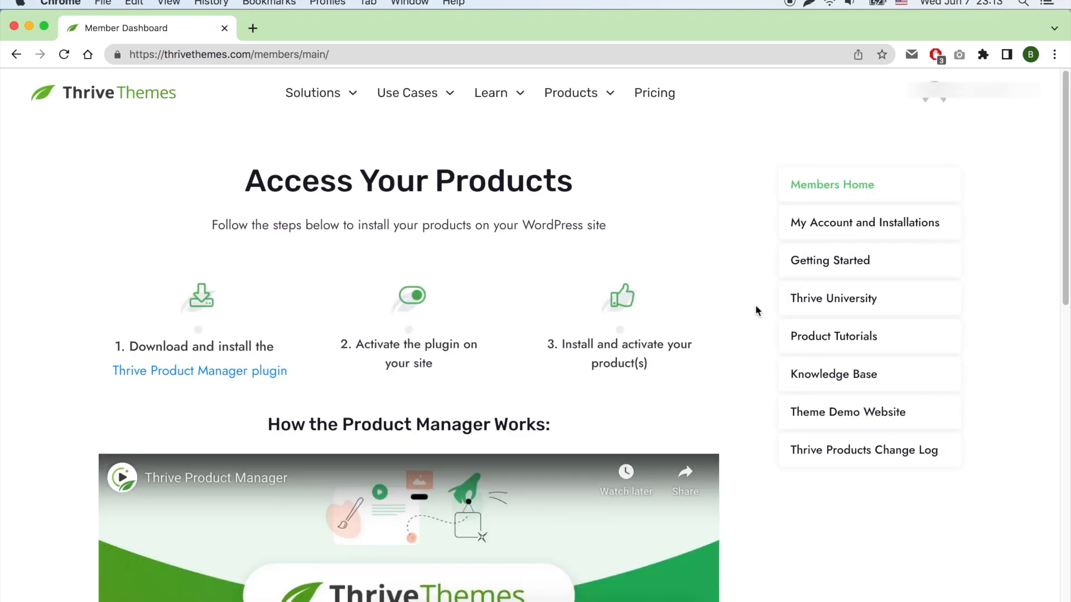
{"action": "left_click", "coordinate": [272, 373]}
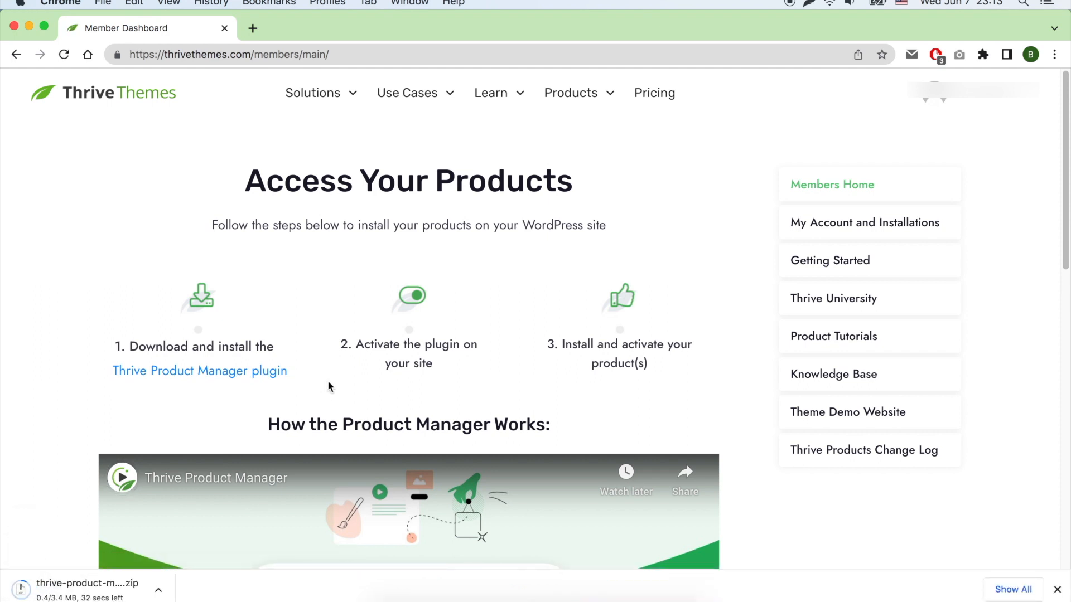
Open the WordPress admin dashboard of the testing website at benstesting.com/wp-admin.
{"action": "left_click", "coordinate": [310, 54]}
{"action": "type", "text": "benstest"}
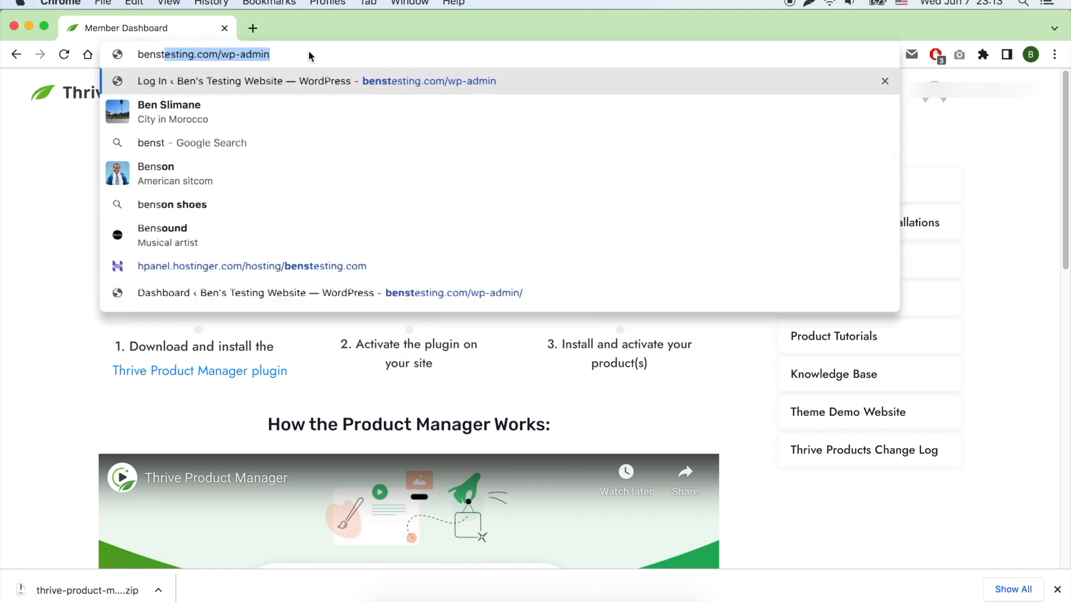
{"action": "key", "text": "Return"}
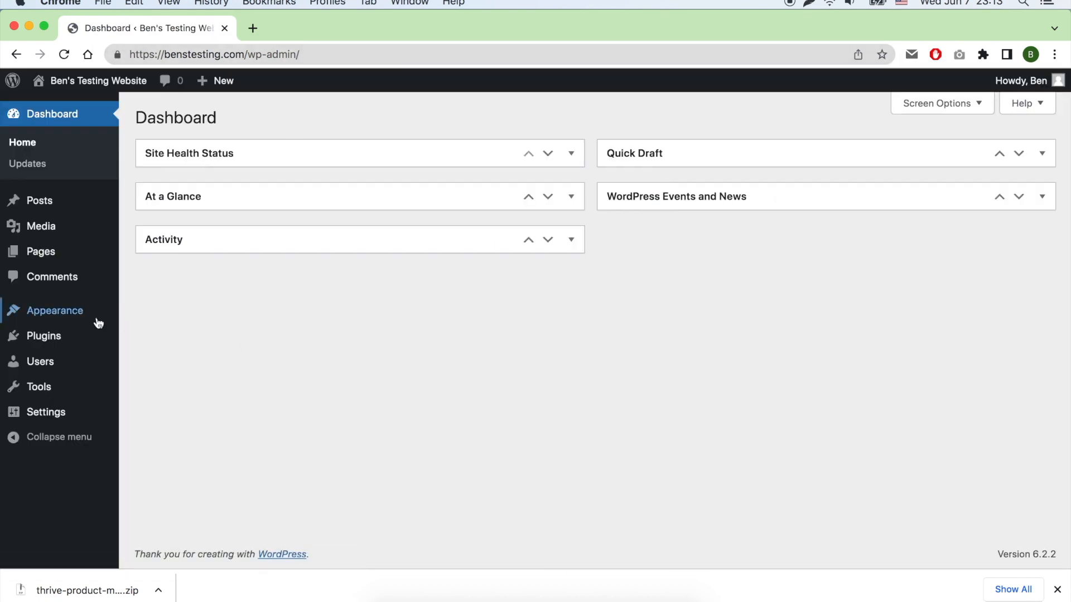
Upload thrive-product-manager-1.11.zip as a new plugin, install it and activate it.
{"action": "mouse_move", "coordinate": [66, 341]}
{"action": "left_click", "coordinate": [148, 362]}
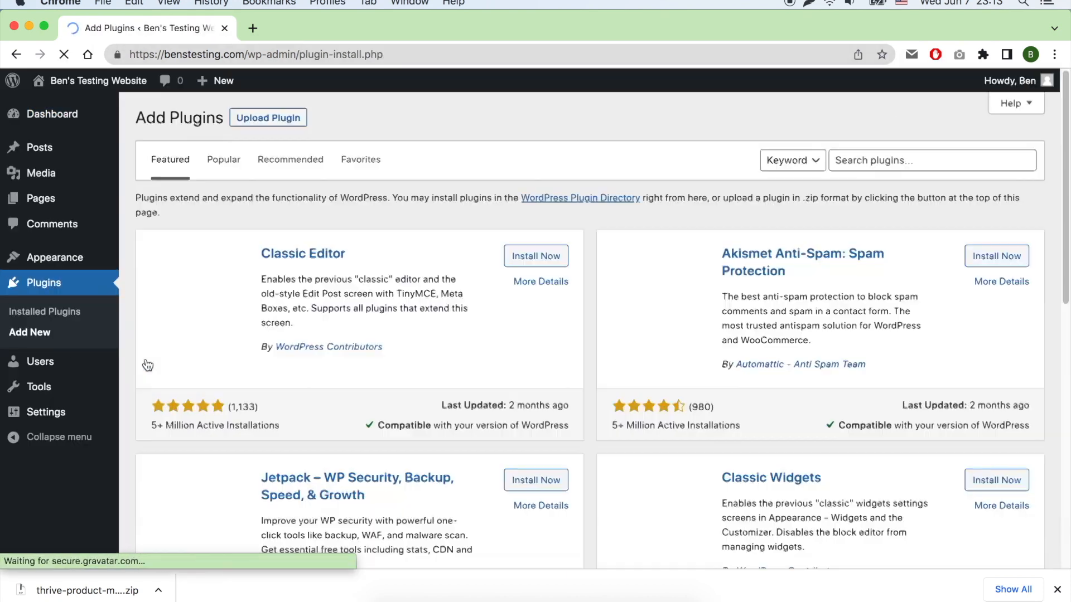
{"action": "left_click", "coordinate": [279, 120]}
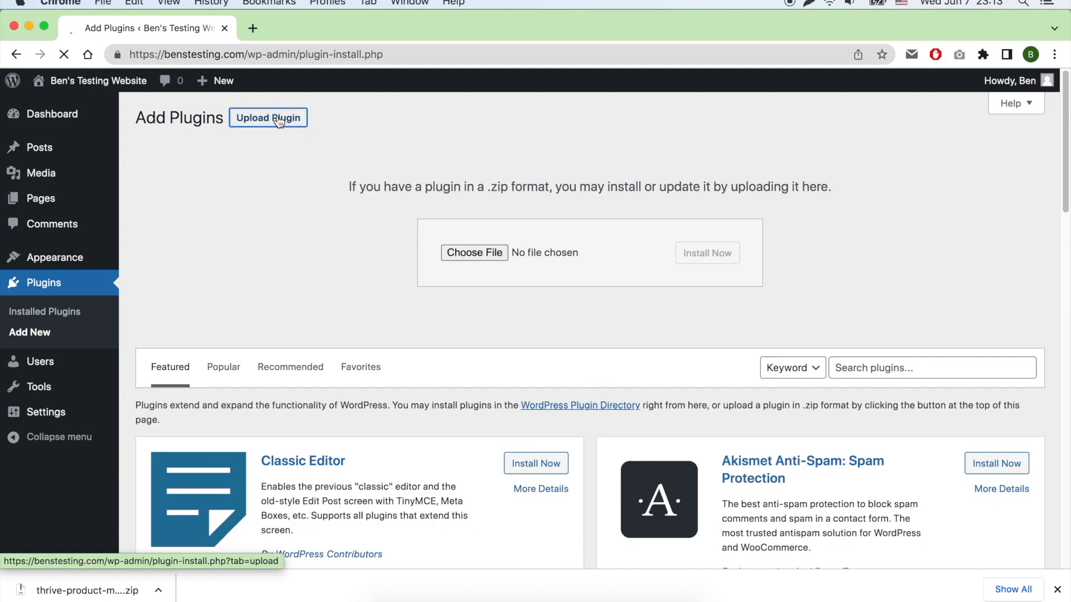
{"action": "left_click", "coordinate": [475, 254]}
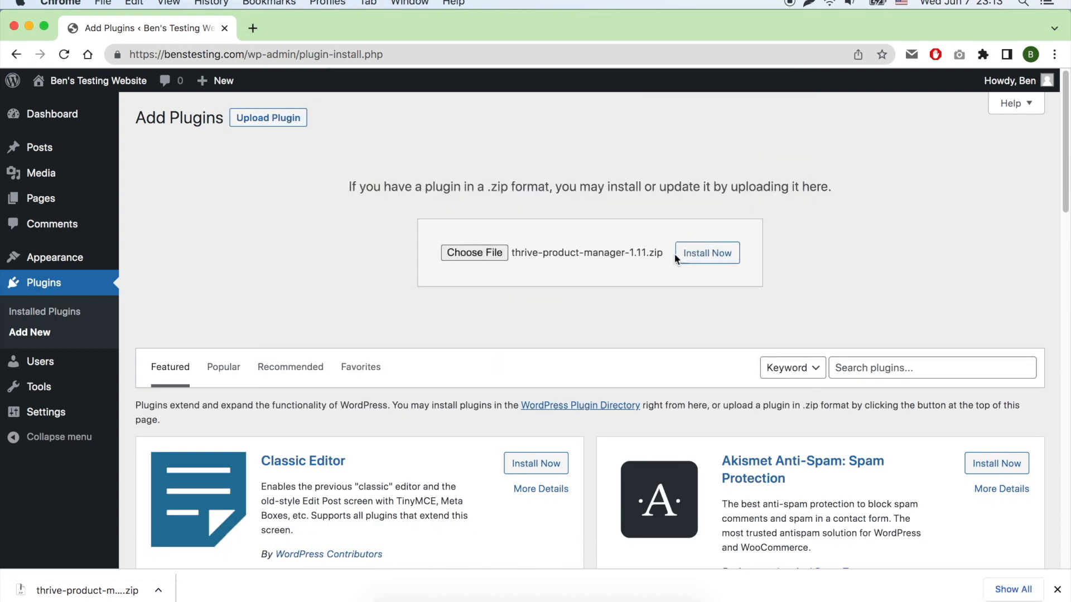
{"action": "left_click", "coordinate": [705, 254]}
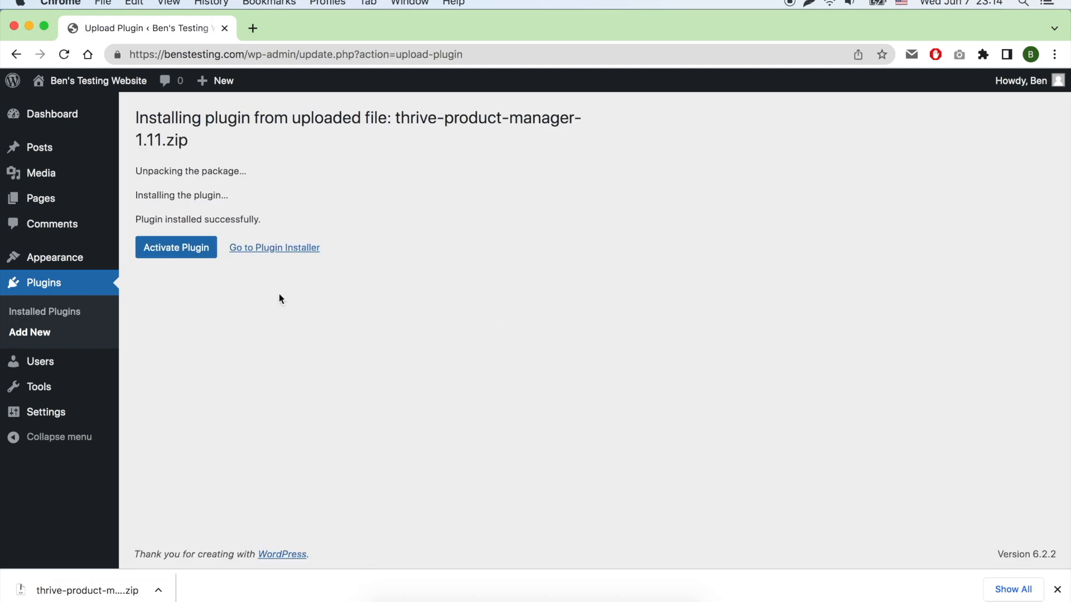
{"action": "left_click", "coordinate": [178, 252]}
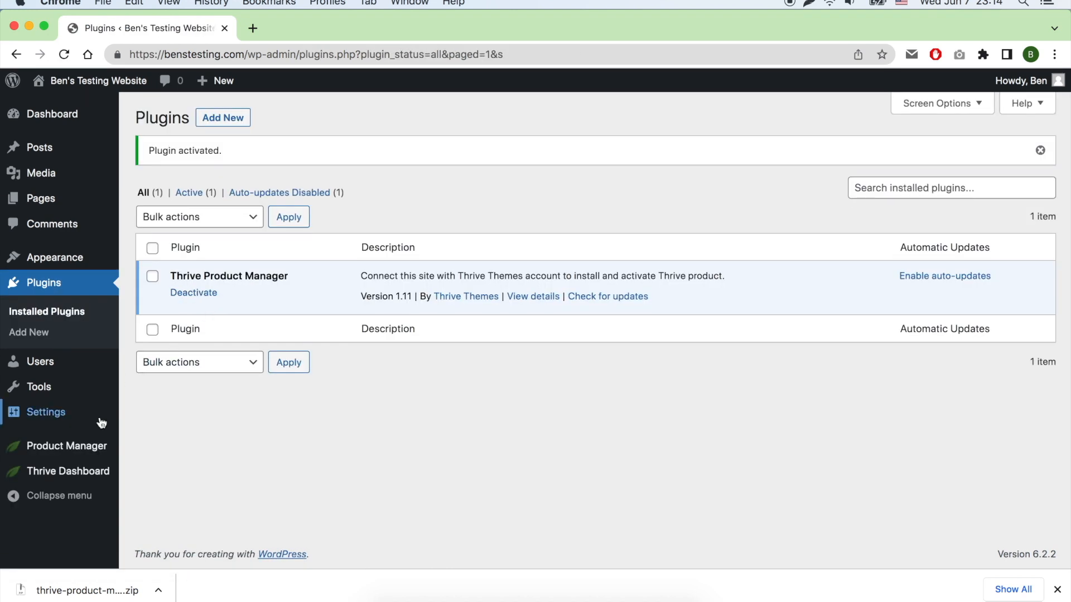
Install Thrive Leads, Thrive Ultimatum, Thrive Architect, Thrive Comments, Thrive Optimize and Thrive Automator on this site through the Thrive Product Manager.
{"action": "left_click", "coordinate": [82, 452]}
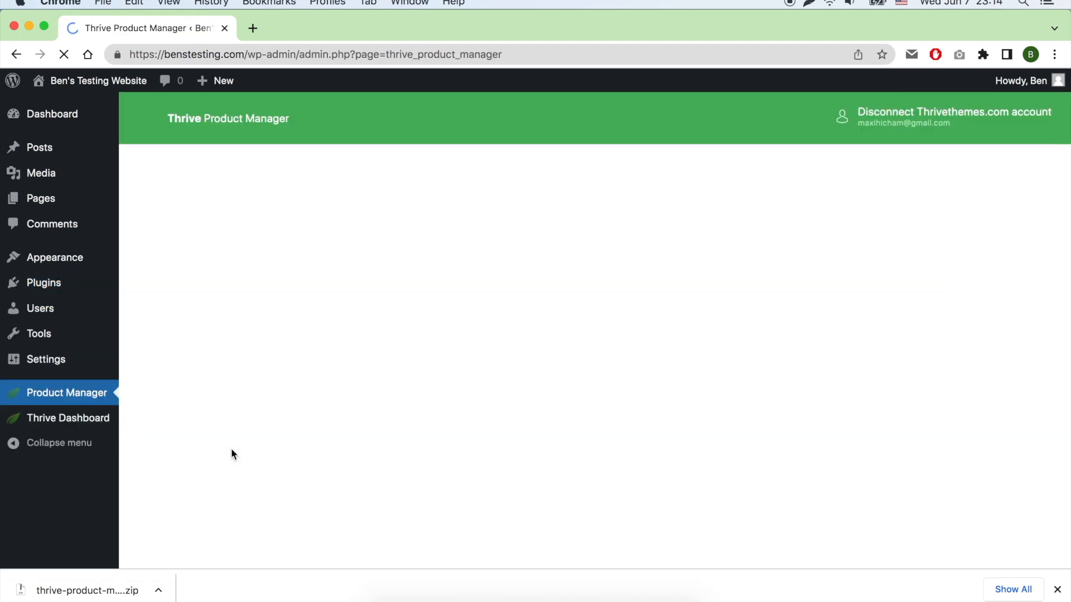
{"action": "scroll", "coordinate": [624, 261], "scroll_direction": "down", "scroll_amount": 2}
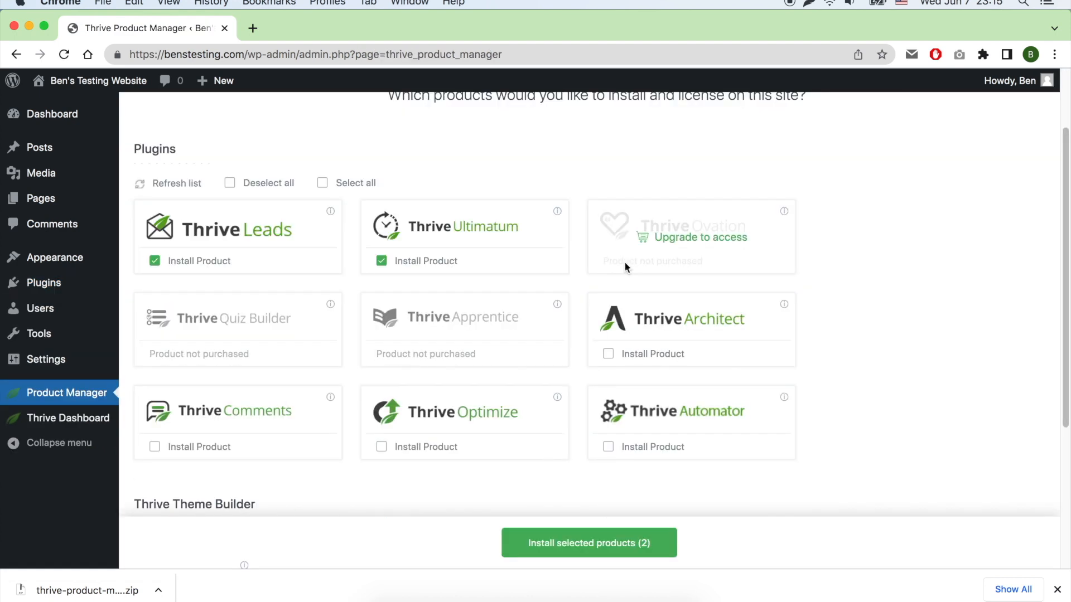
{"action": "left_click", "coordinate": [632, 359]}
{"action": "left_click", "coordinate": [221, 448]}
{"action": "left_click", "coordinate": [430, 447]}
{"action": "left_click", "coordinate": [648, 452]}
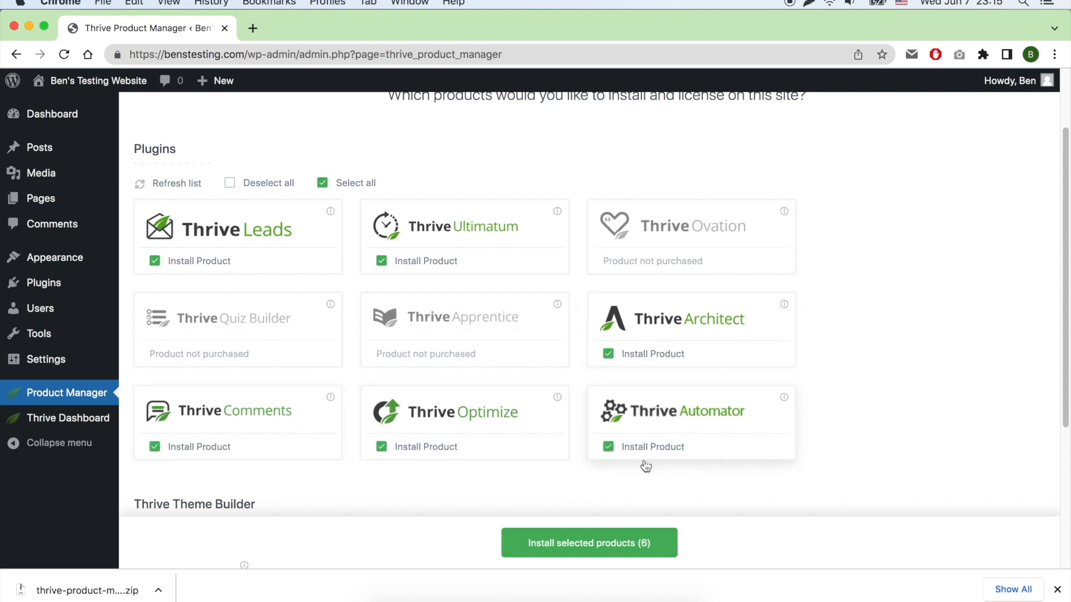
{"action": "scroll", "coordinate": [519, 490], "scroll_direction": "down", "scroll_amount": 4}
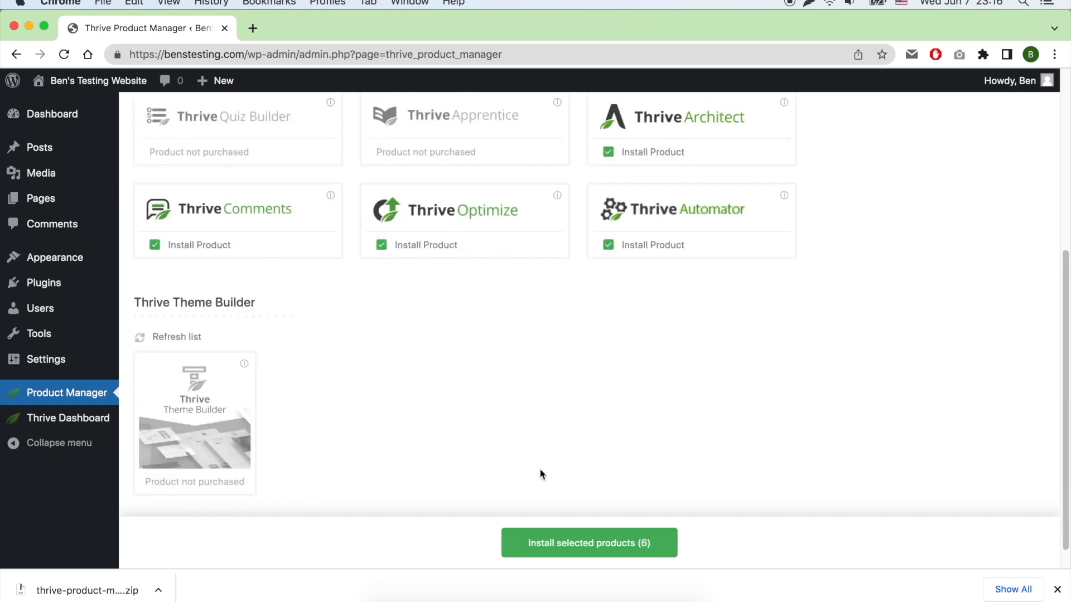
{"action": "scroll", "coordinate": [574, 474], "scroll_direction": "down", "scroll_amount": 1}
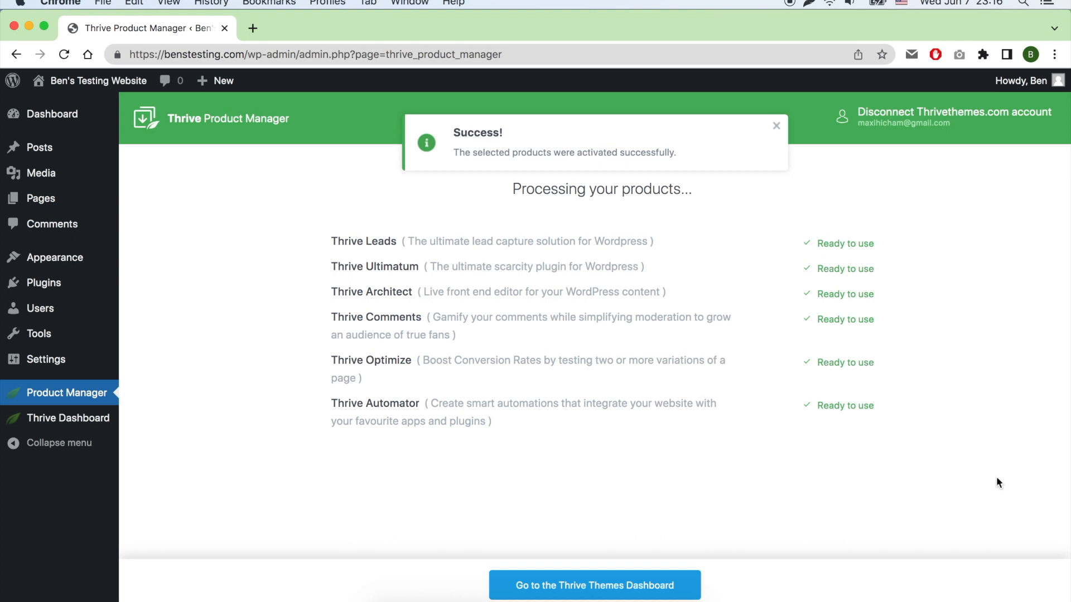
Dismiss the activation notice and open the Thrive Themes Dashboard to view the extra options for Thrive Optimize and Thrive Automator.
{"action": "triple_click", "coordinate": [535, 149]}
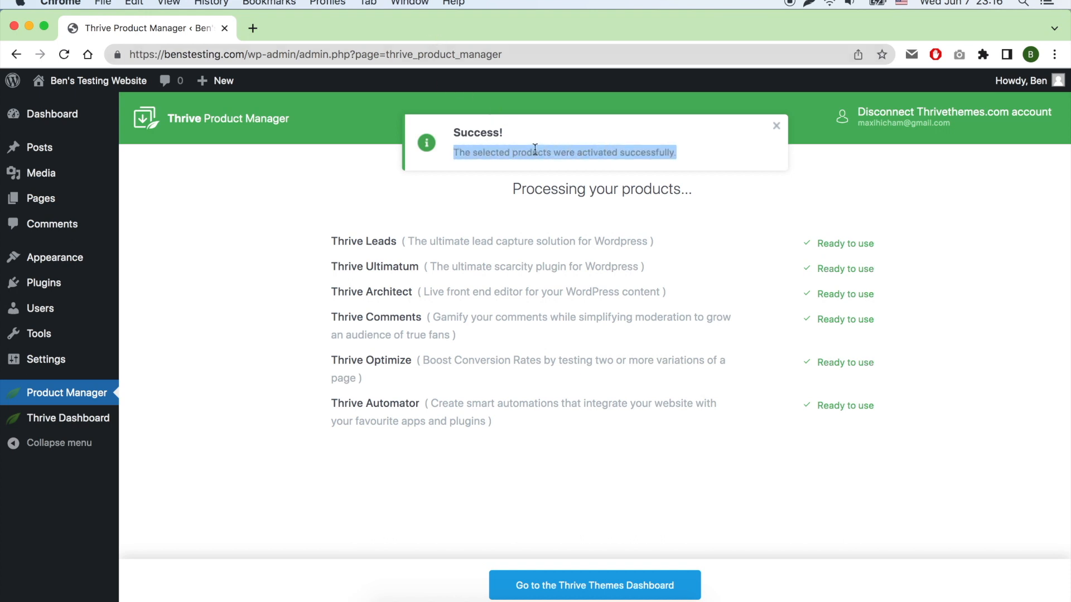
{"action": "left_click", "coordinate": [776, 126]}
{"action": "left_click", "coordinate": [664, 584]}
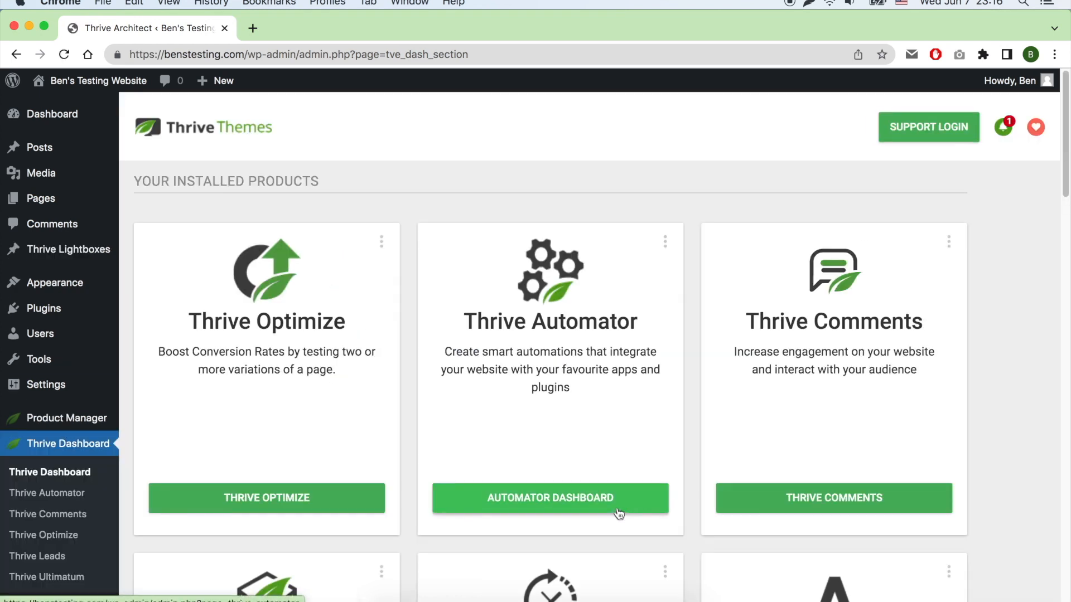
{"action": "left_click", "coordinate": [382, 242]}
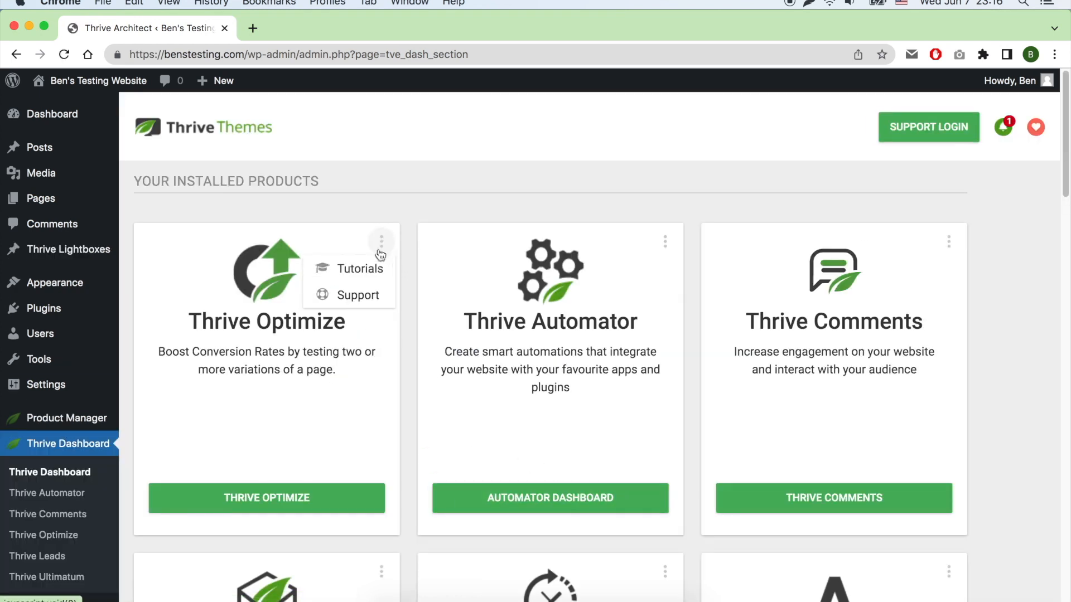
{"action": "left_click", "coordinate": [664, 241]}
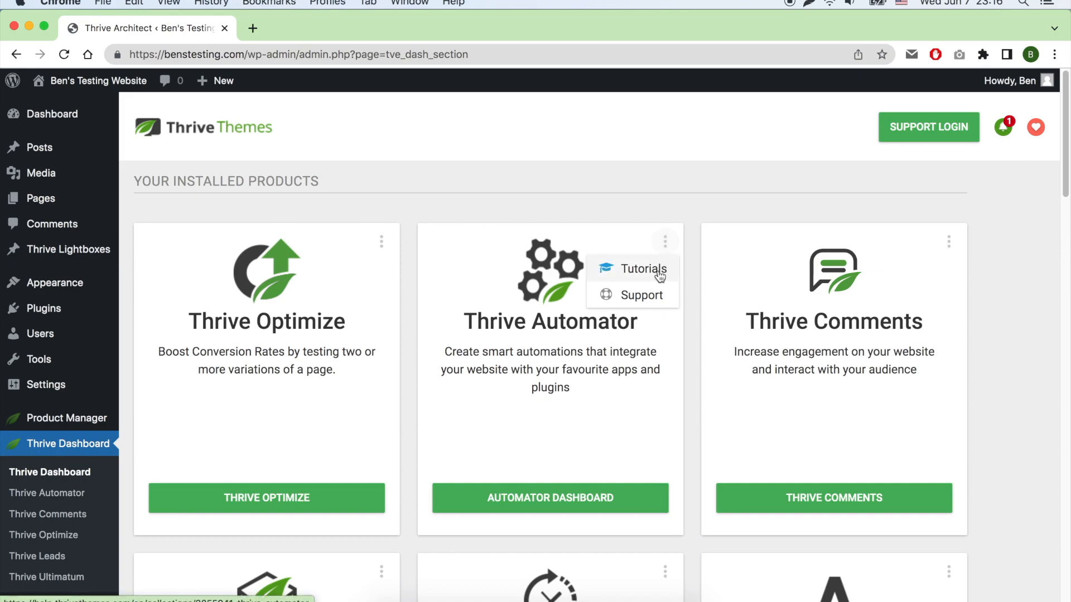